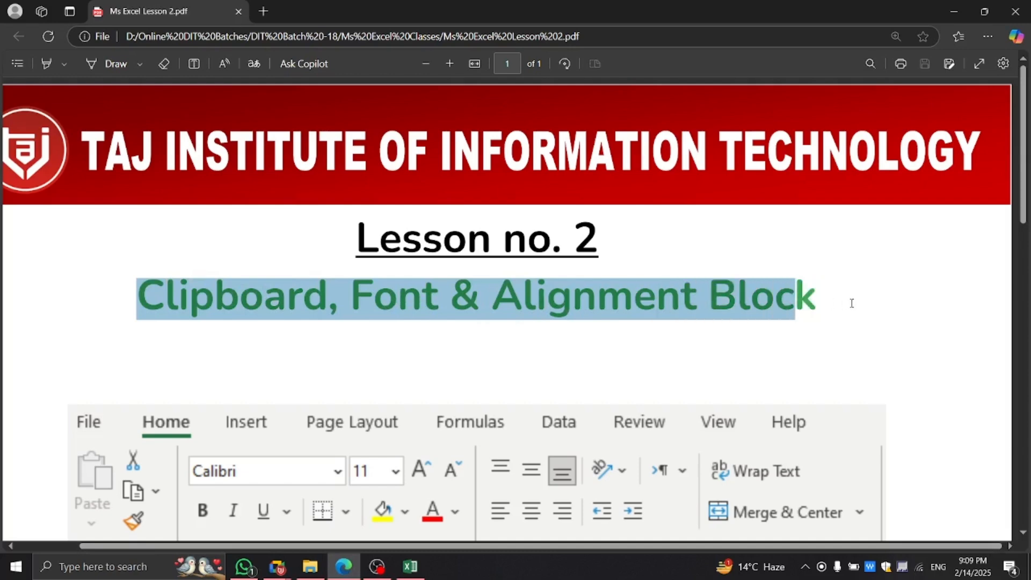
Scroll to the shortcut table and highlight row 1's cut, copy and paste description.
{"action": "left_click", "coordinate": [839, 305]}
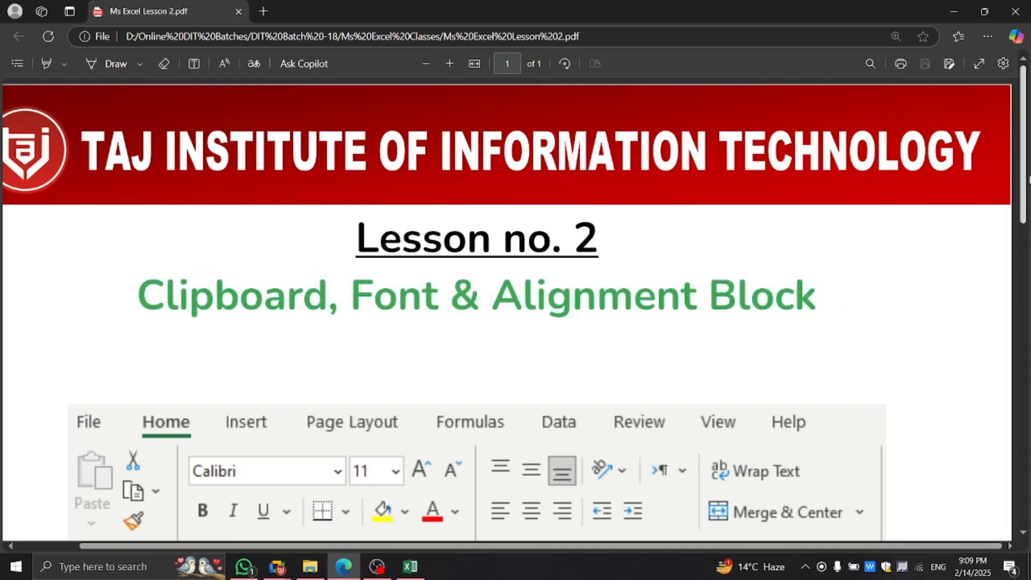
{"action": "scroll", "coordinate": [1021, 182], "scroll_direction": "down", "scroll_amount": 6}
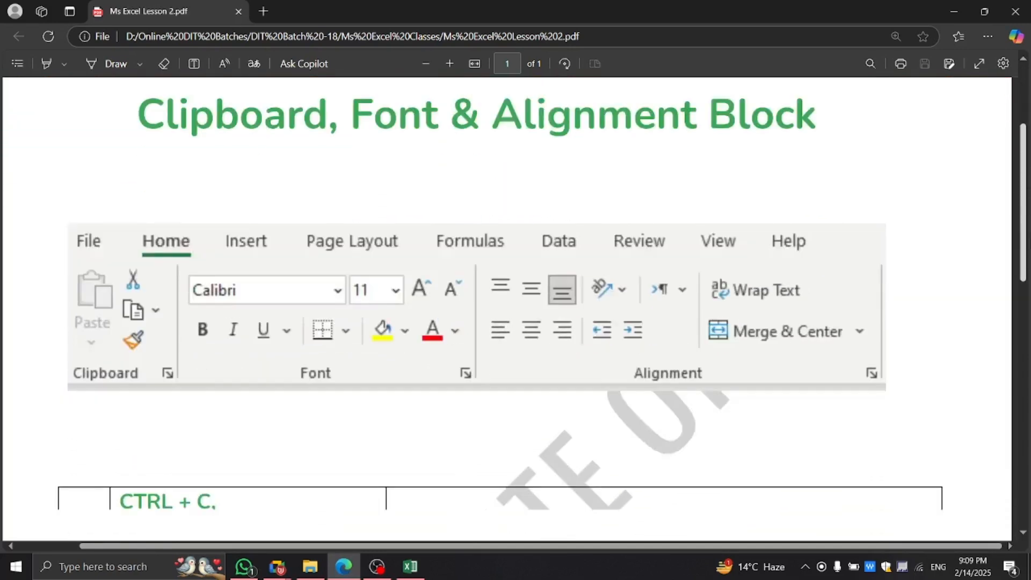
{"action": "scroll", "coordinate": [1027, 285], "scroll_direction": "down", "scroll_amount": 1}
{"action": "scroll", "coordinate": [1027, 284], "scroll_direction": "up", "scroll_amount": 2}
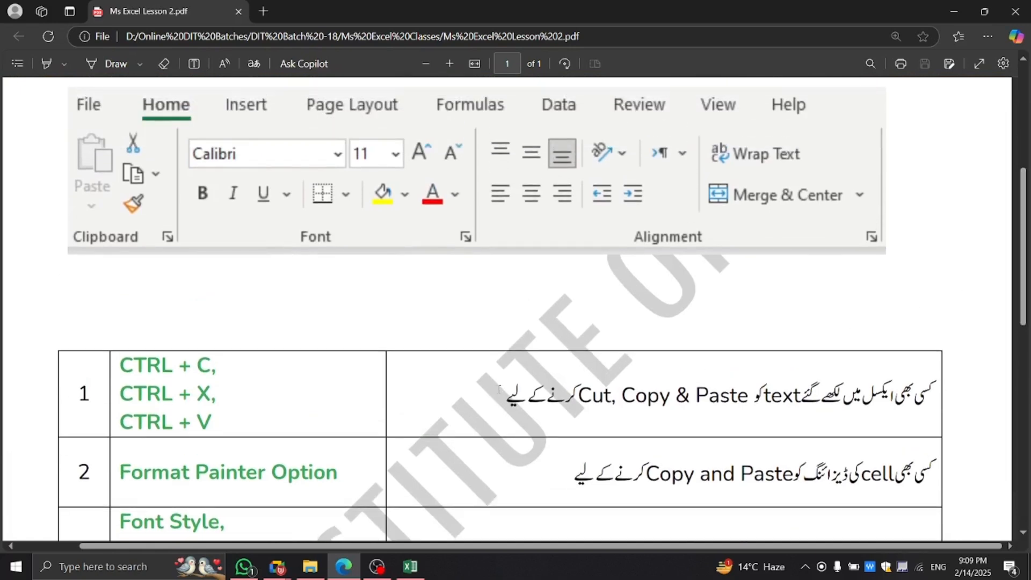
{"action": "left_click_drag", "start_coordinate": [504, 390], "coordinate": [934, 395]}
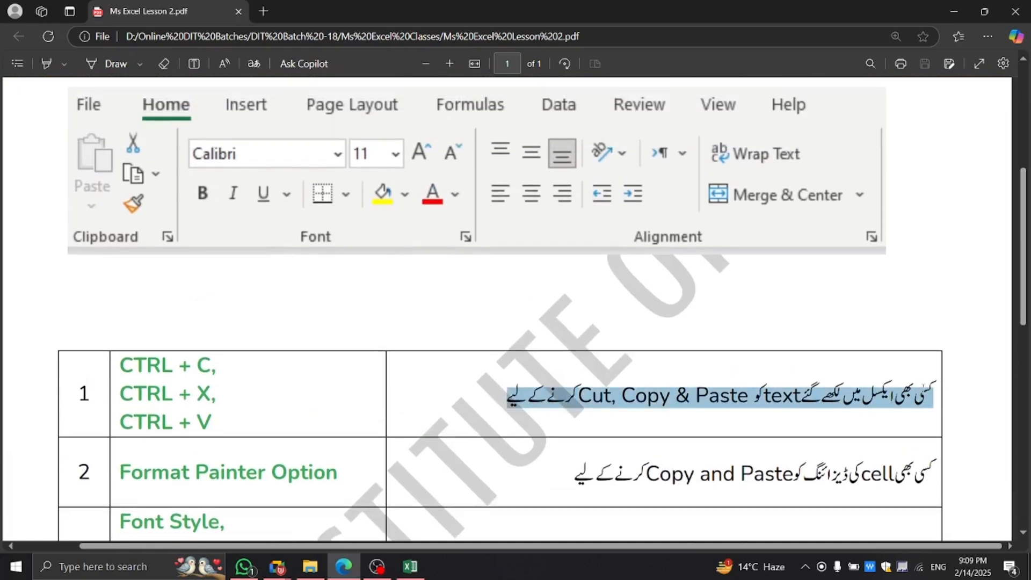
{"action": "left_click", "coordinate": [934, 395]}
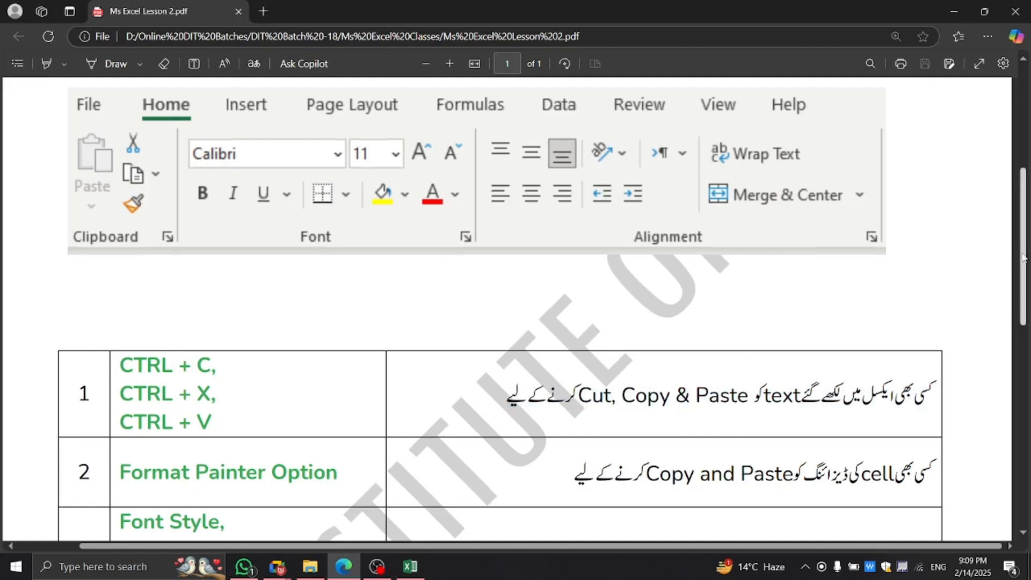
Scroll further down and highlight the Font Size item in row 3.
{"action": "scroll", "coordinate": [1023, 257], "scroll_direction": "down", "scroll_amount": 3}
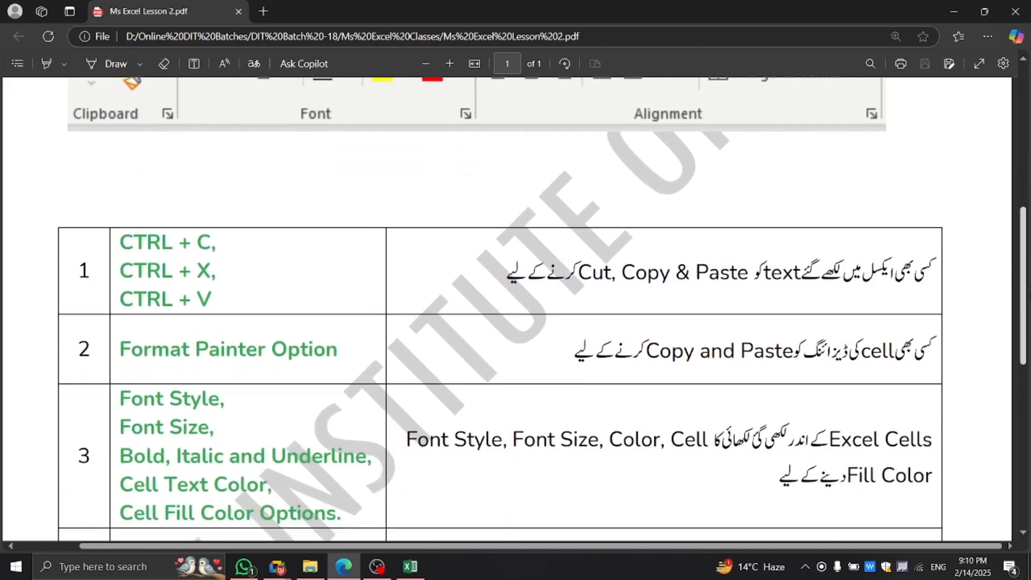
{"action": "scroll", "coordinate": [932, 294], "scroll_direction": "down", "scroll_amount": 2}
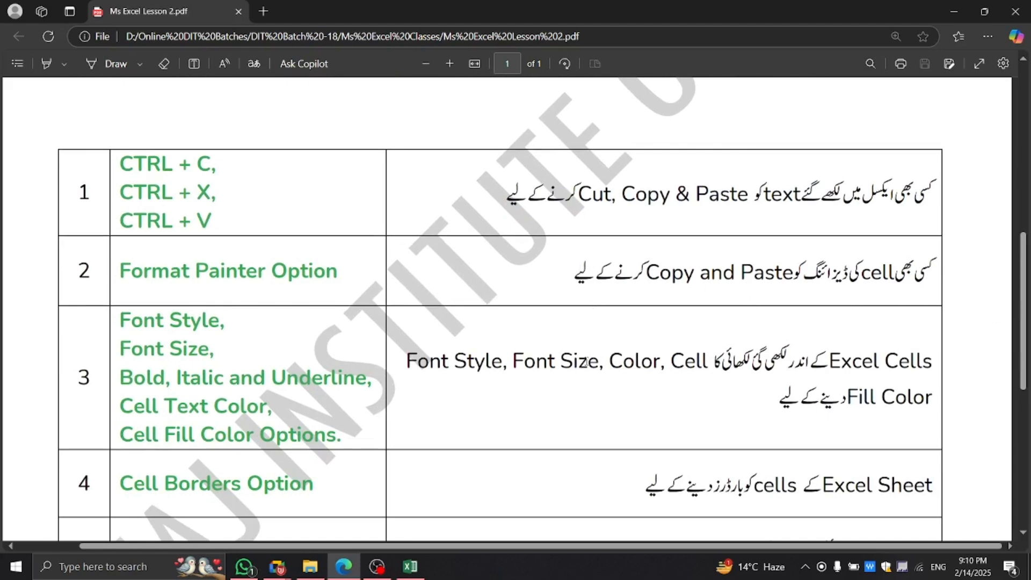
{"action": "left_click_drag", "start_coordinate": [222, 354], "coordinate": [132, 350]}
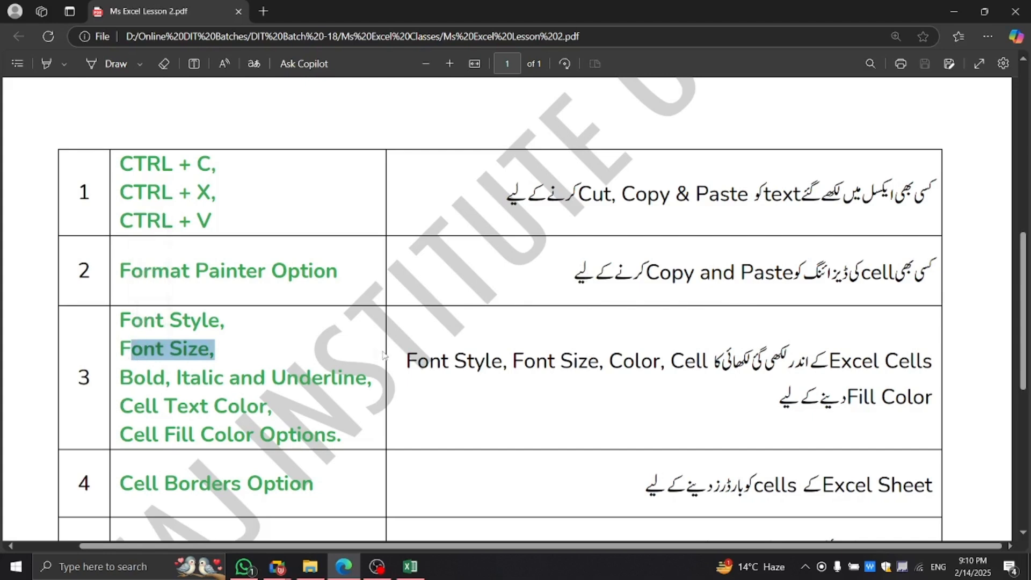
{"action": "left_click_drag", "start_coordinate": [163, 408], "coordinate": [247, 408]}
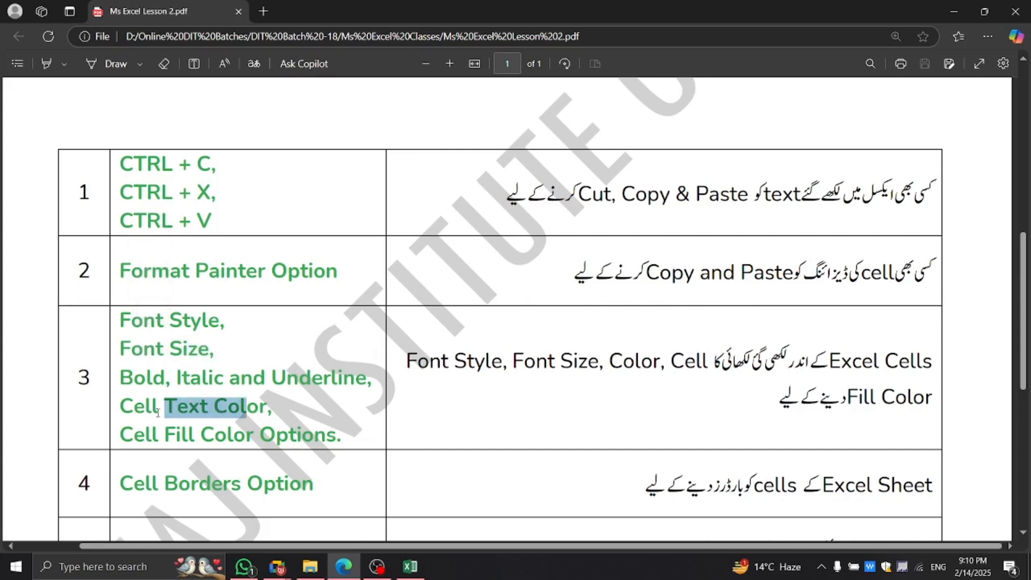
{"action": "left_click", "coordinate": [247, 409]}
Highlight the Cell Fill Color, Cell Borders, Alignment and Wrap Text option names.
{"action": "scroll", "coordinate": [332, 437], "scroll_direction": "down", "scroll_amount": 6}
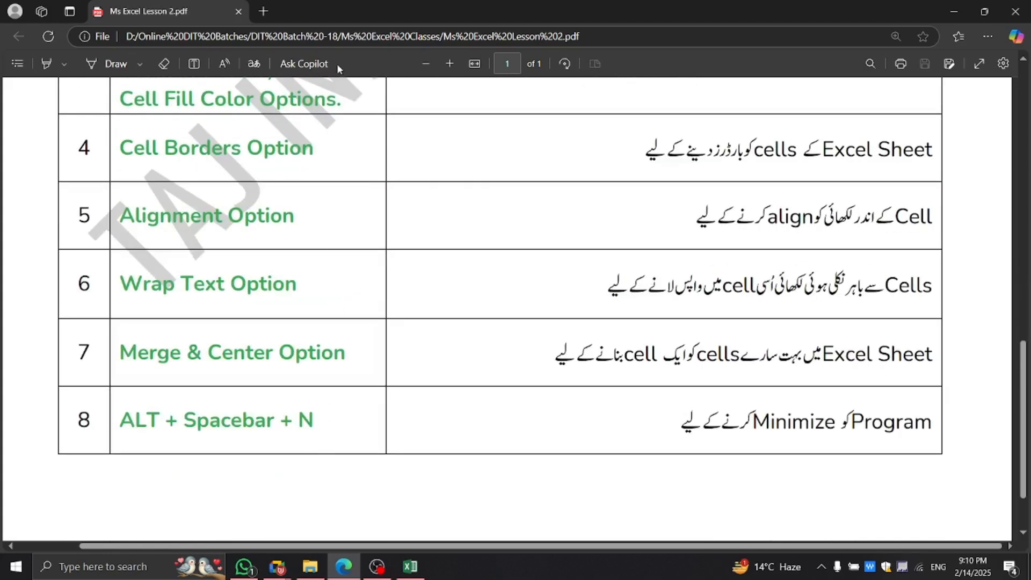
{"action": "left_click_drag", "start_coordinate": [341, 102], "coordinate": [120, 101]}
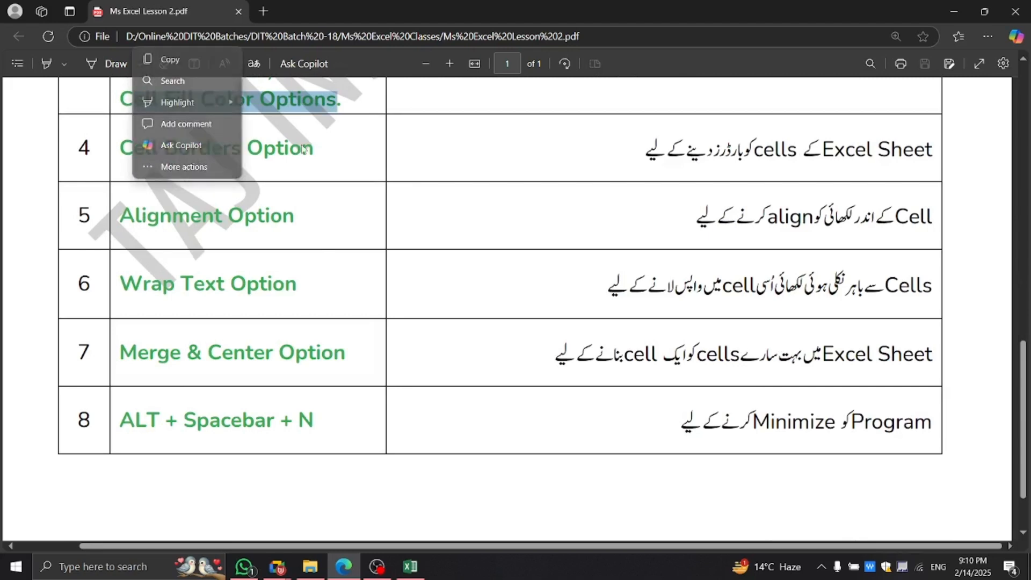
{"action": "left_click_drag", "start_coordinate": [320, 153], "coordinate": [159, 148]}
{"action": "left_click", "coordinate": [158, 146]}
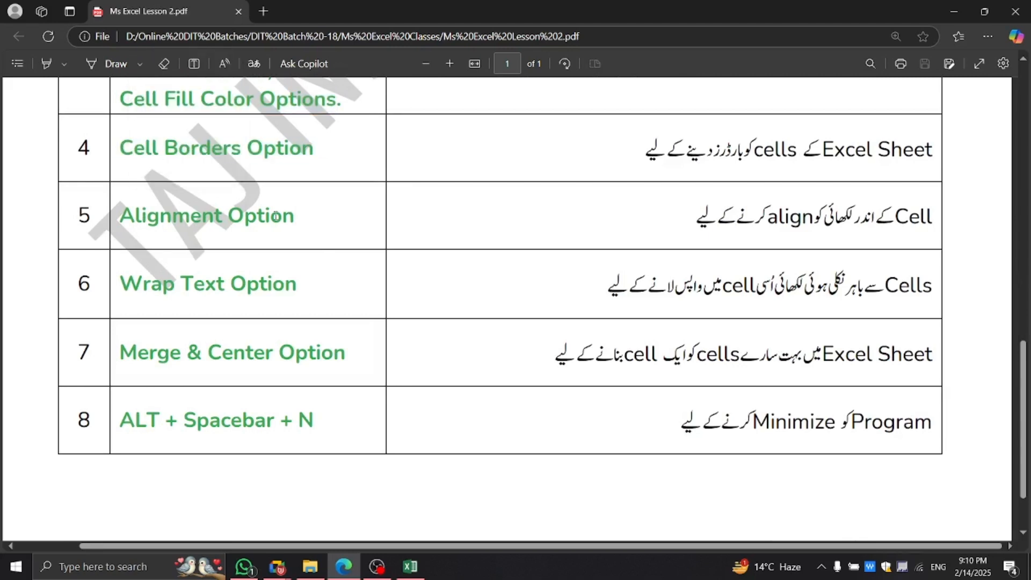
{"action": "left_click_drag", "start_coordinate": [296, 217], "coordinate": [120, 219]}
{"action": "left_click_drag", "start_coordinate": [297, 284], "coordinate": [180, 285]}
{"action": "left_click", "coordinate": [180, 292]}
Highlight Merge & Center and row 8's description, then return to row 1 at the top.
{"action": "left_click_drag", "start_coordinate": [346, 355], "coordinate": [119, 356]}
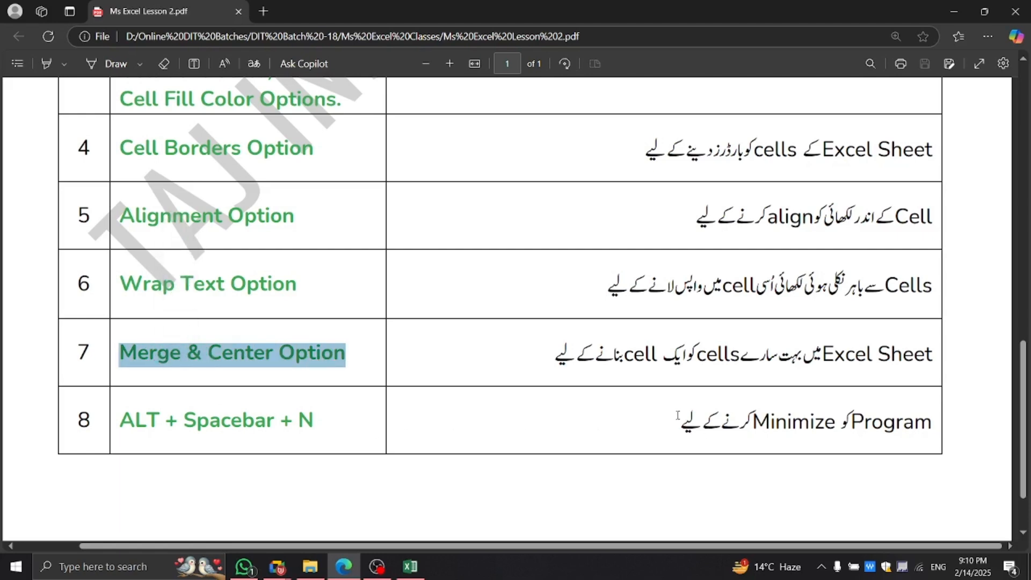
{"action": "left_click_drag", "start_coordinate": [678, 417], "coordinate": [921, 422]}
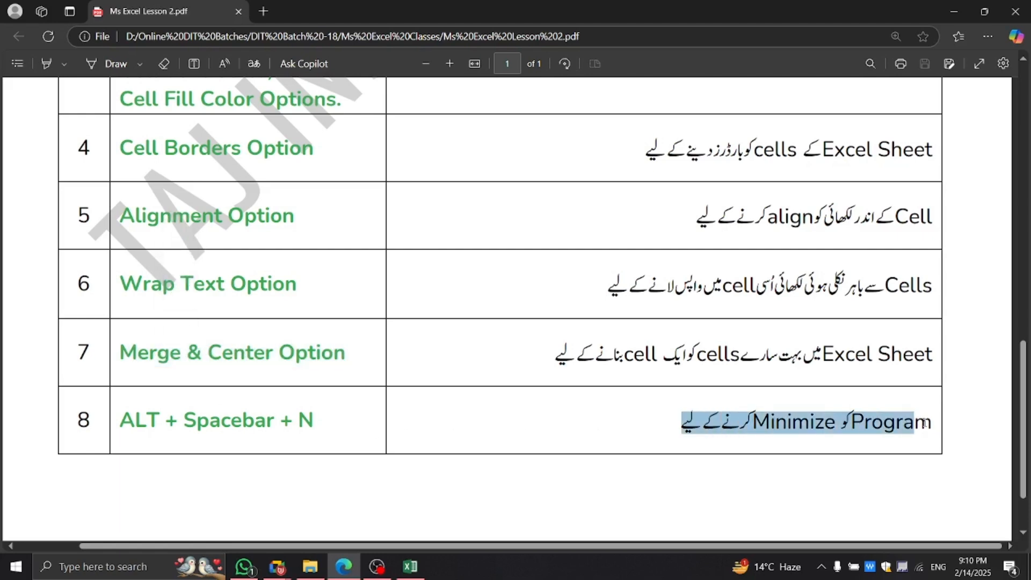
{"action": "left_click", "coordinate": [959, 435]}
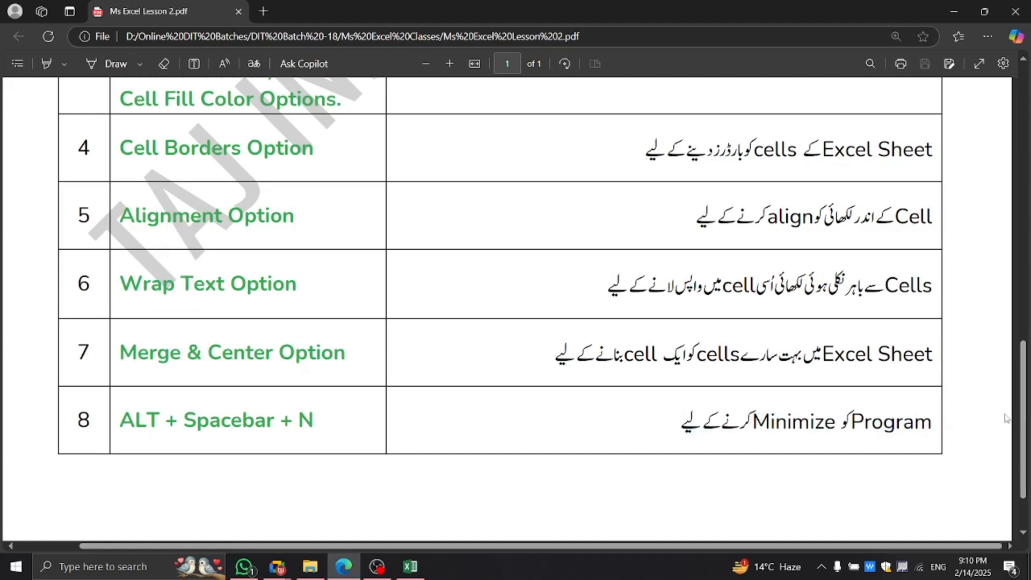
{"action": "left_click_drag", "start_coordinate": [1024, 425], "coordinate": [1023, 254]}
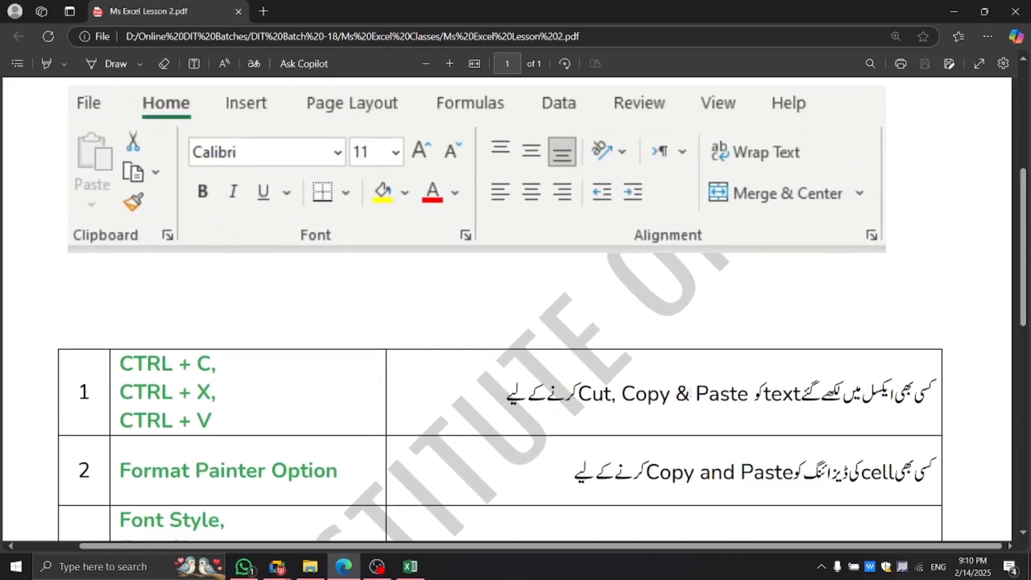
{"action": "left_click_drag", "start_coordinate": [507, 397], "coordinate": [914, 402]}
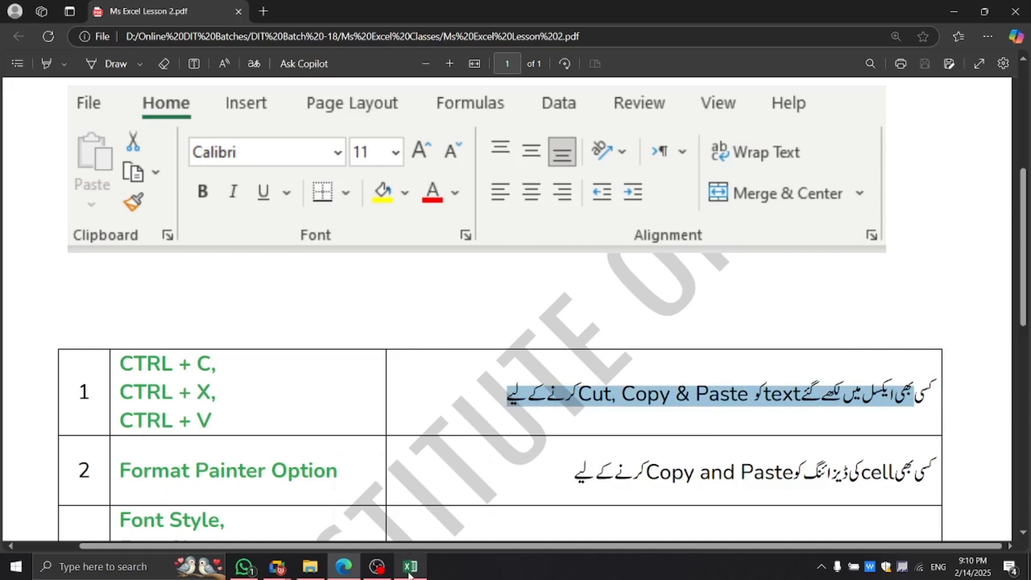
Bring the Excel workbook forward and select cells D8, C6 and C5.
{"action": "mouse_move", "coordinate": [409, 573]}
{"action": "left_click", "coordinate": [365, 421]}
{"action": "left_click", "coordinate": [320, 326]}
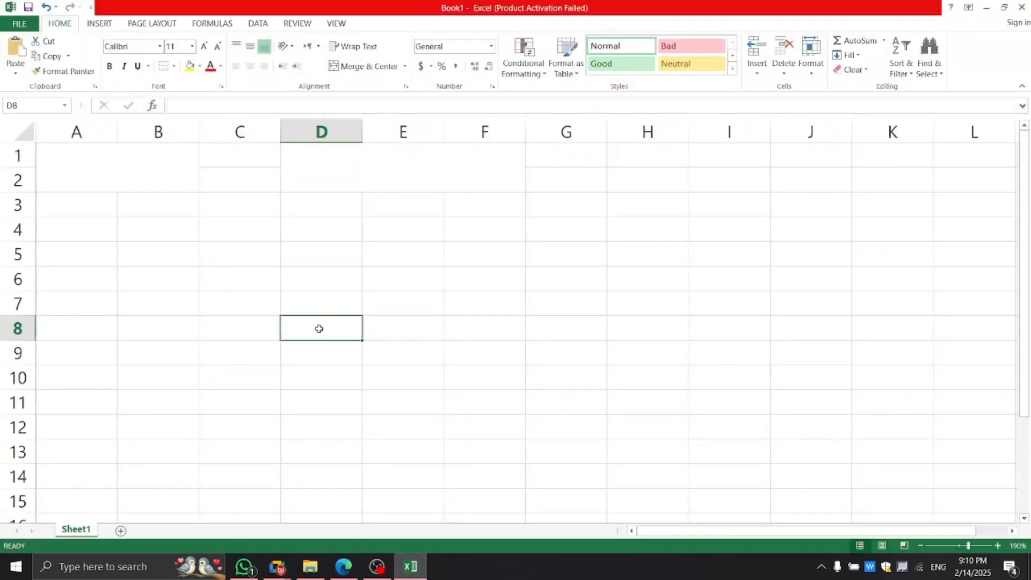
{"action": "left_click", "coordinate": [218, 274]}
{"action": "left_click", "coordinate": [225, 253]}
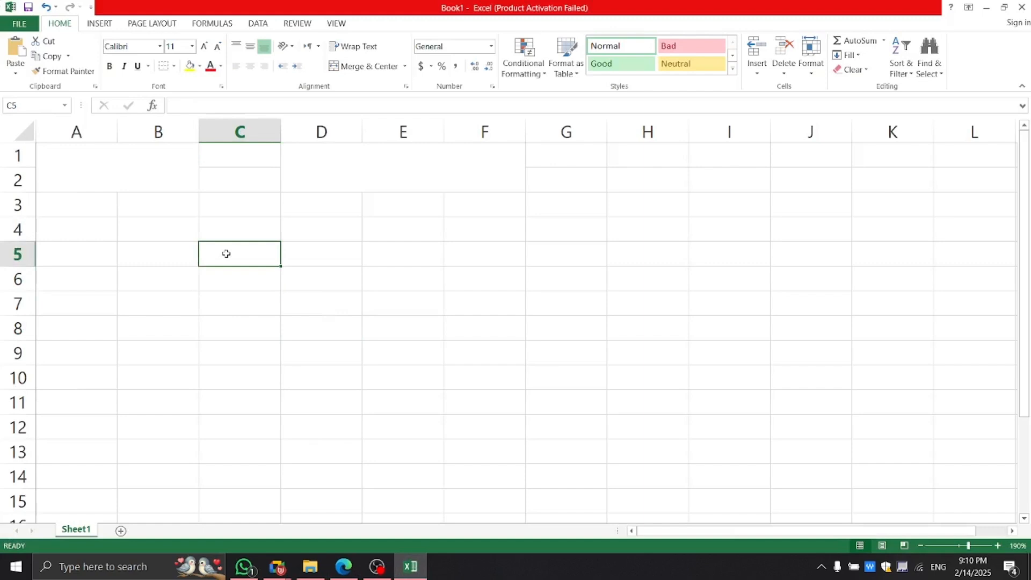
Revisit the PDF's CTRL + C, X, V shortcuts, then return to Excel with E6 selected.
{"action": "key", "text": "alt+Tab"}
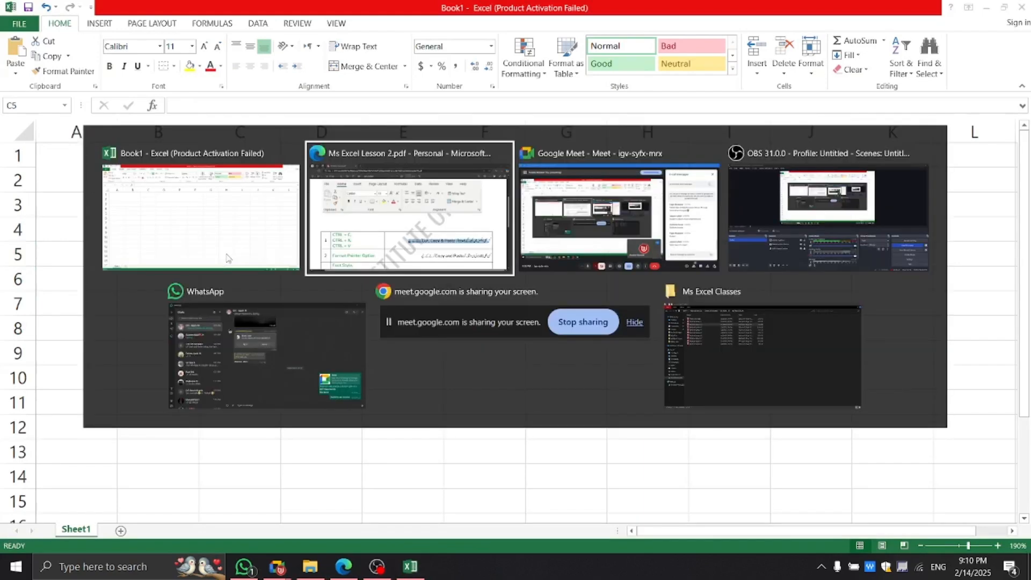
{"action": "key", "text": "alt+Tab"}
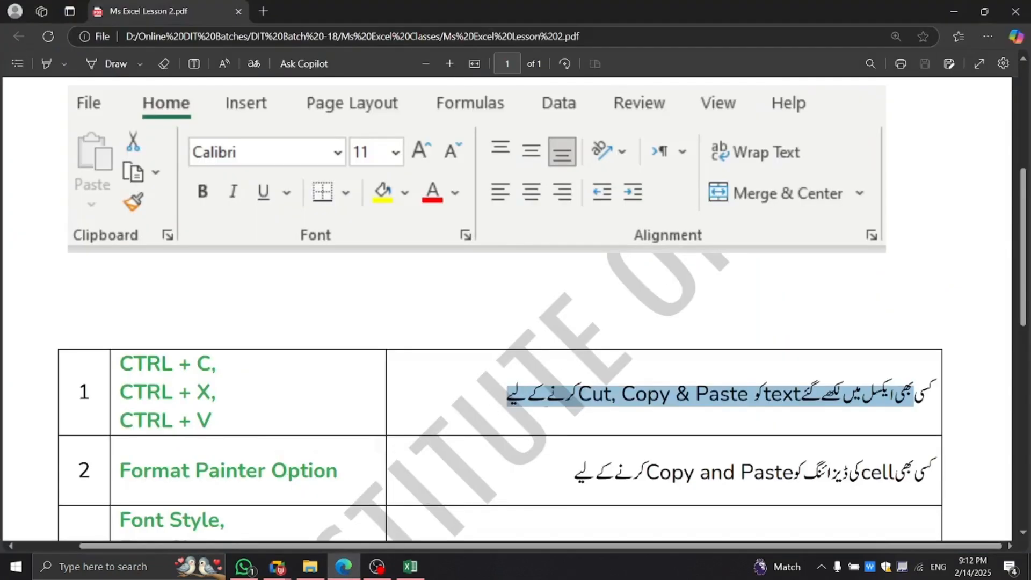
{"action": "left_click_drag", "start_coordinate": [507, 397], "coordinate": [934, 396]}
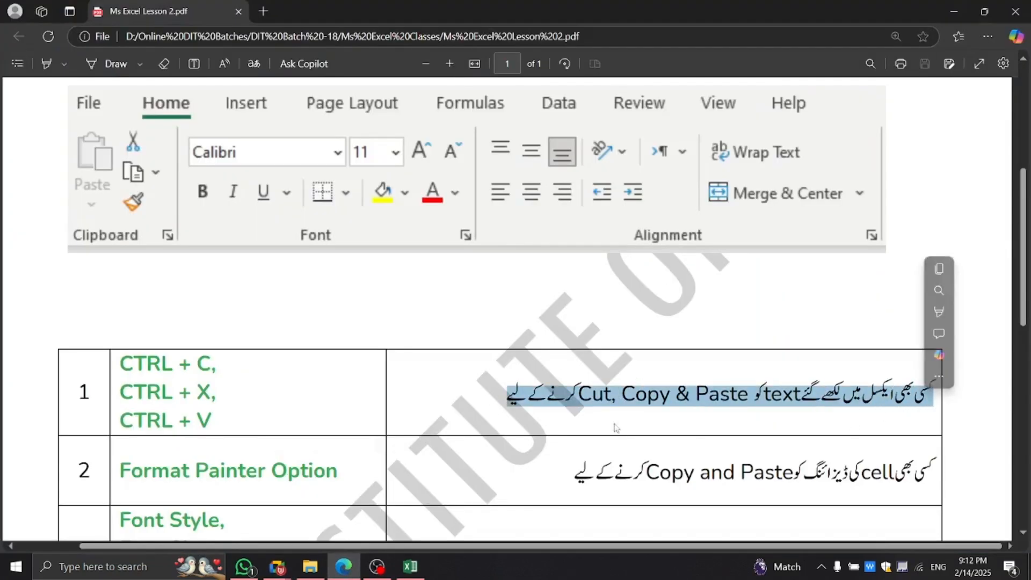
{"action": "left_click", "coordinate": [564, 409]}
{"action": "left_click_drag", "start_coordinate": [125, 364], "coordinate": [198, 421]}
{"action": "left_click", "coordinate": [410, 566]}
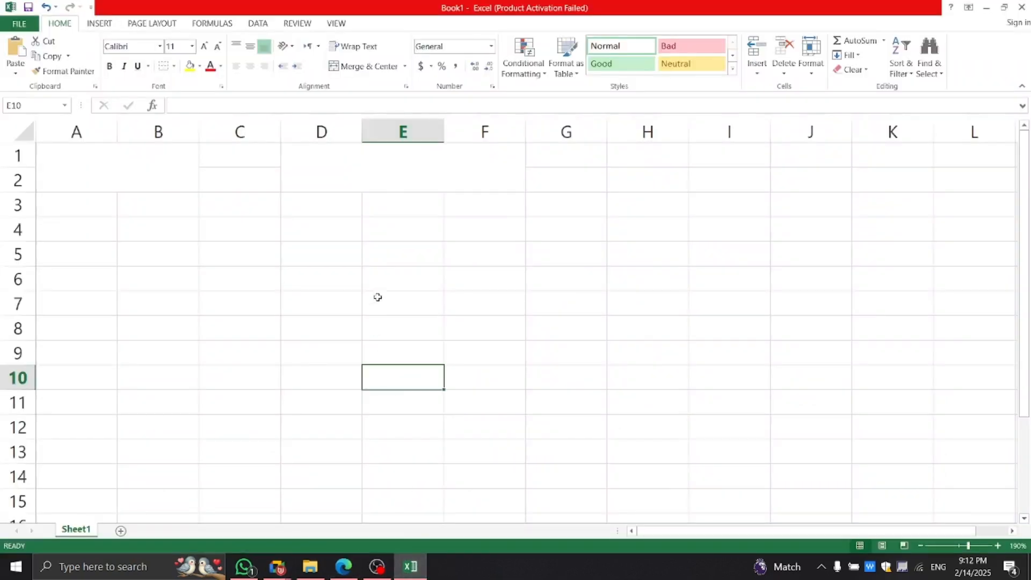
{"action": "left_click", "coordinate": [379, 282]}
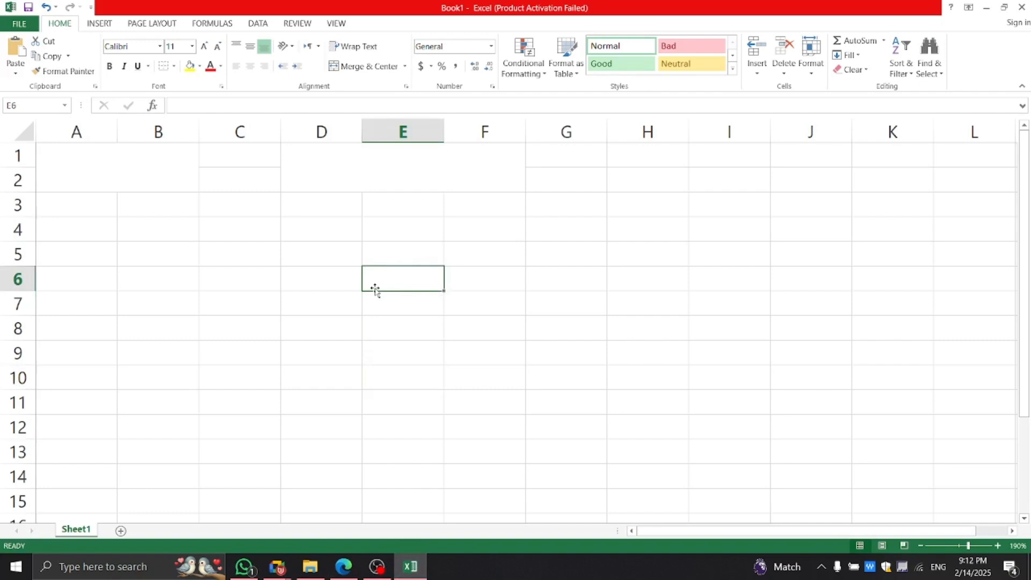
Enter 'Waleed' into cell E6.
{"action": "type", "text": "W"}
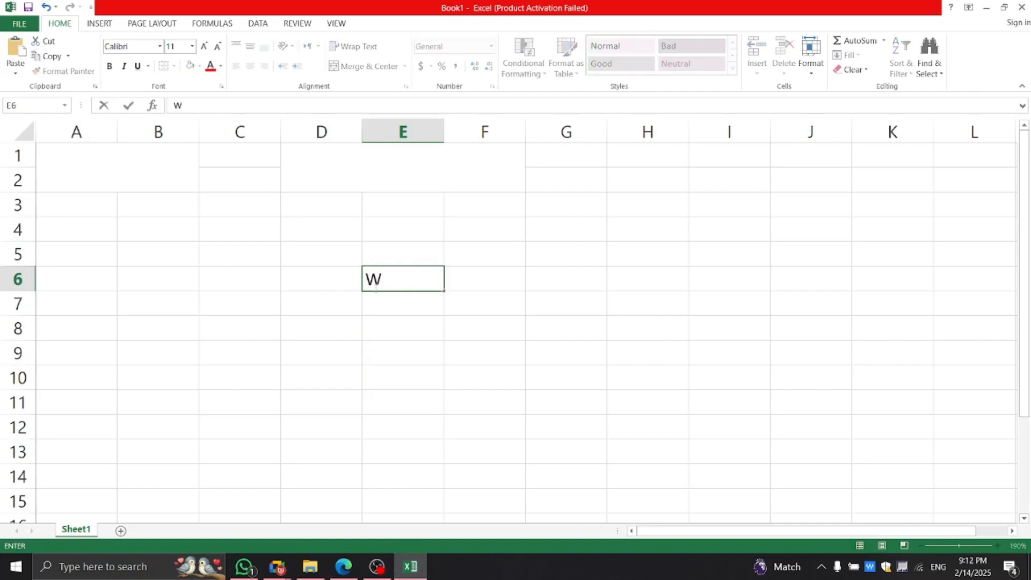
{"action": "type", "text": "A"}
{"action": "key", "text": "BackSpace"}
{"action": "type", "text": "aleed"}
{"action": "left_click", "coordinate": [513, 329]}
Copy E6's Waleed into H7 and clear the copy marquee with Esc.
{"action": "left_click", "coordinate": [433, 274]}
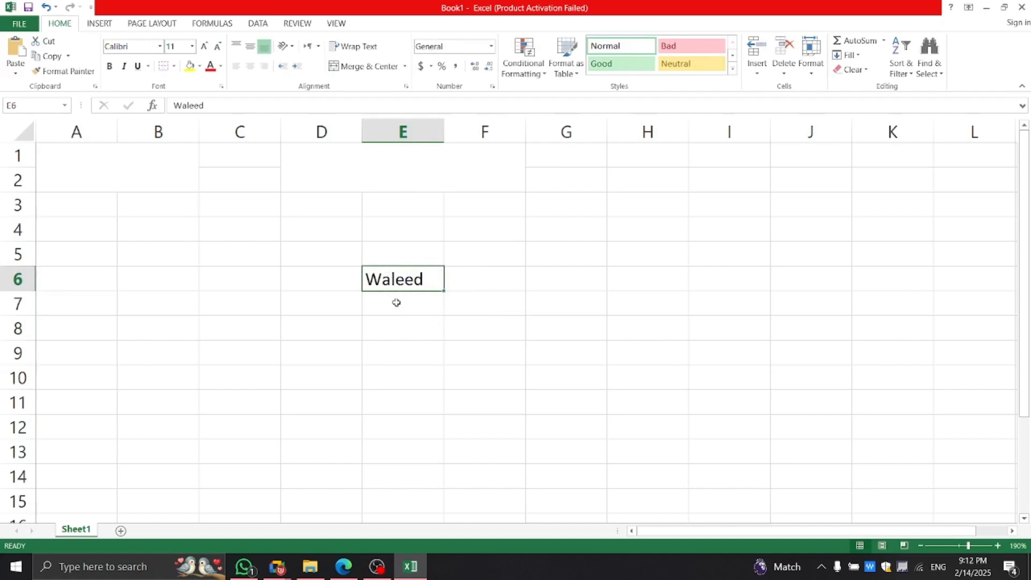
{"action": "key", "text": "ctrl+c"}
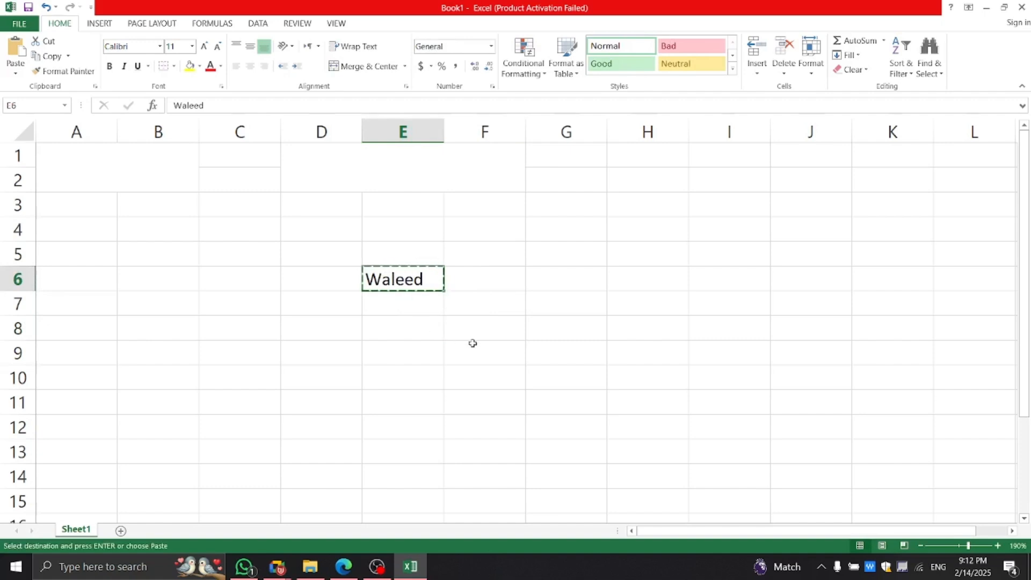
{"action": "left_click", "coordinate": [633, 302]}
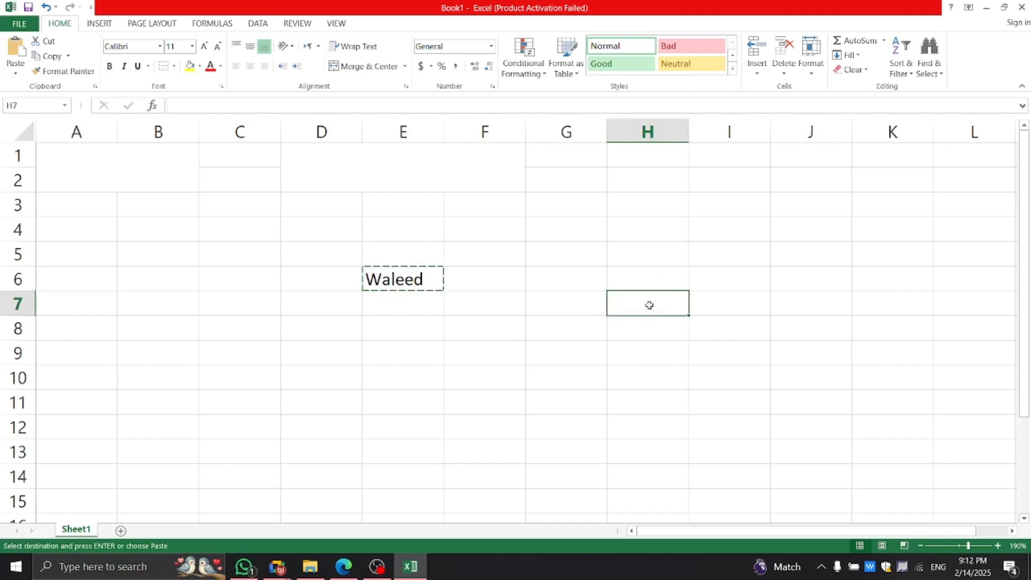
{"action": "key", "text": "ctrl+v"}
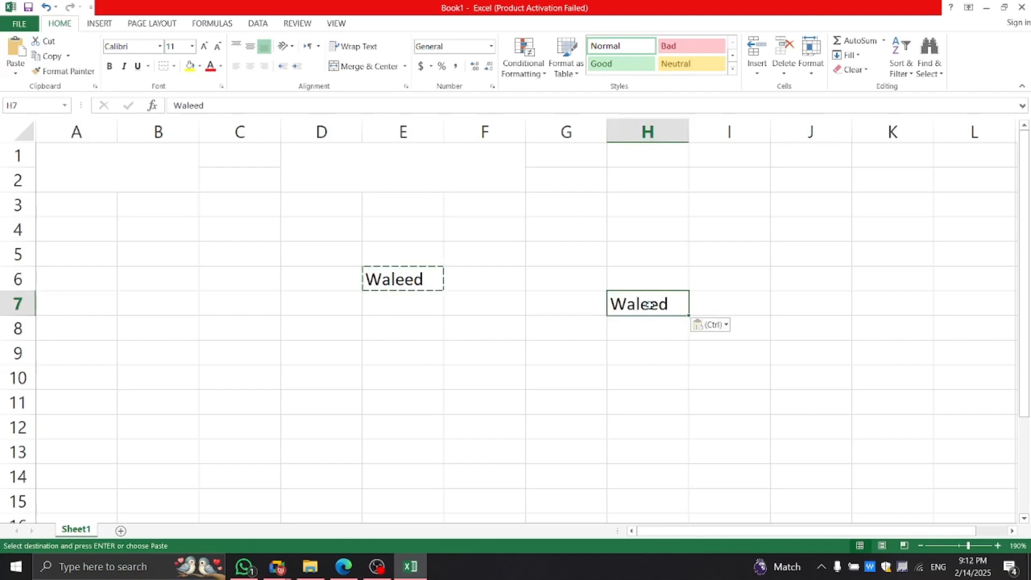
{"action": "left_click", "coordinate": [594, 373]}
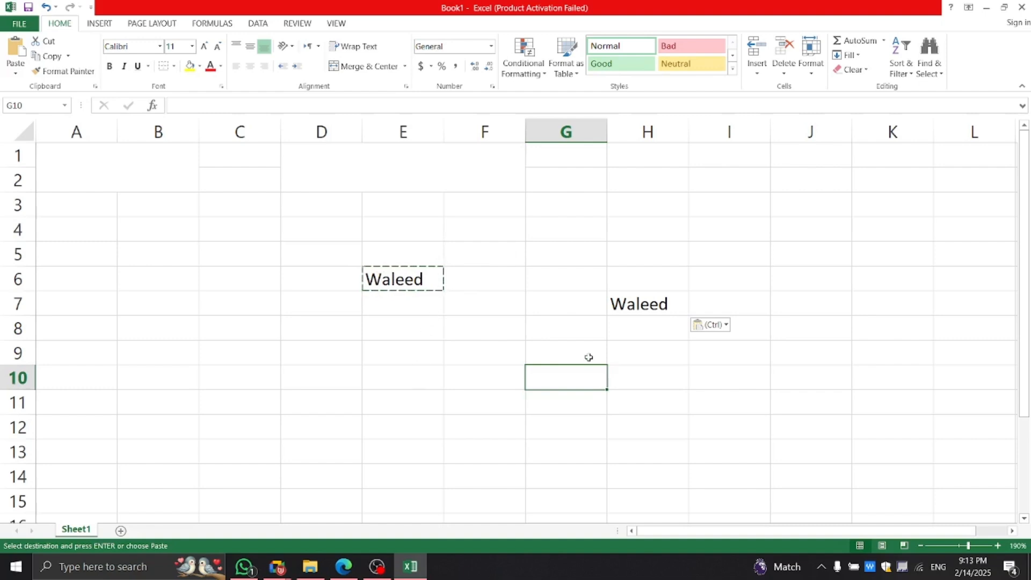
{"action": "key", "text": "Escape"}
{"action": "key", "text": "Escape"}
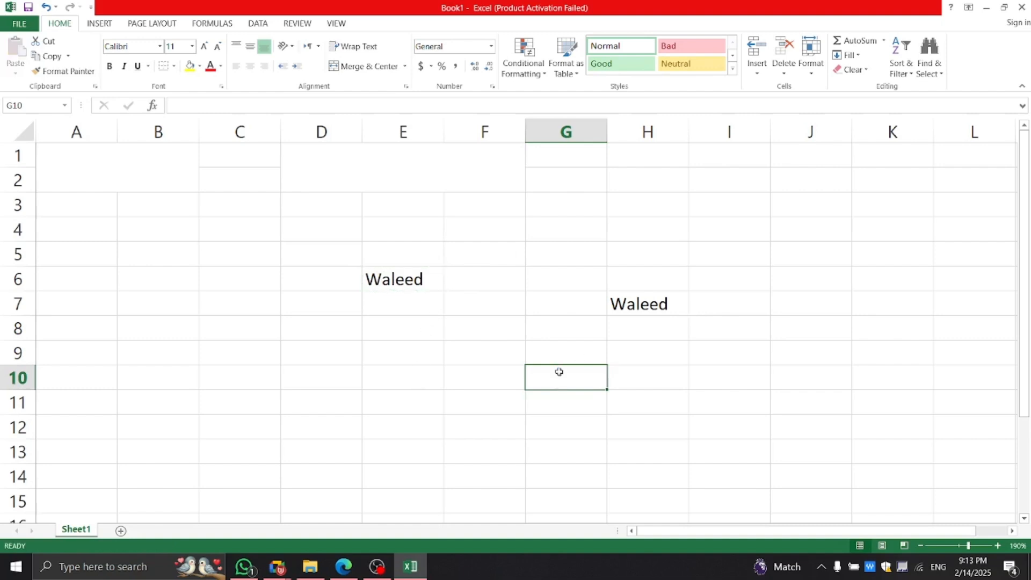
{"action": "left_click", "coordinate": [519, 349]}
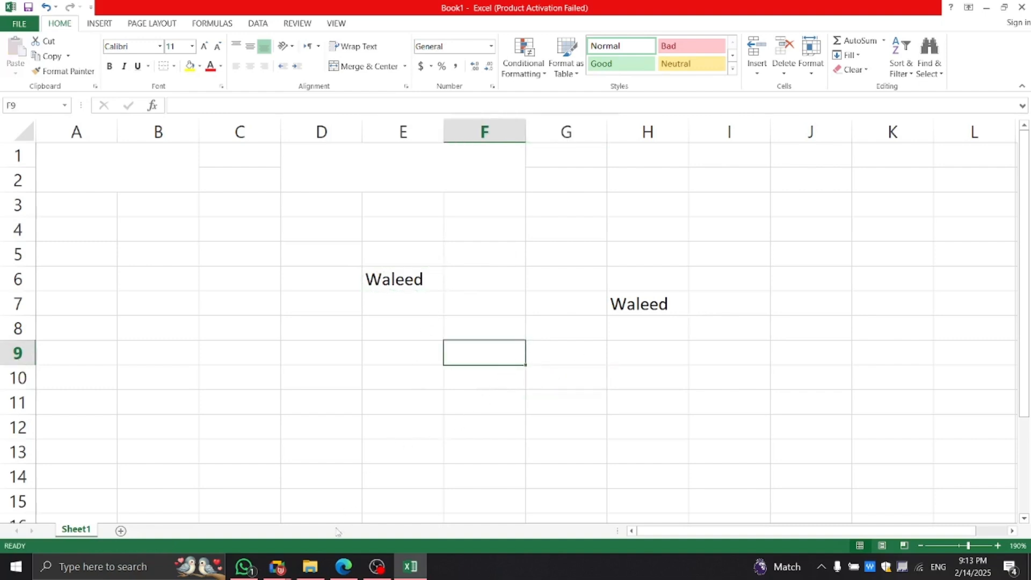
{"action": "key", "text": "alt+Tab"}
{"action": "key", "text": "alt+Tab"}
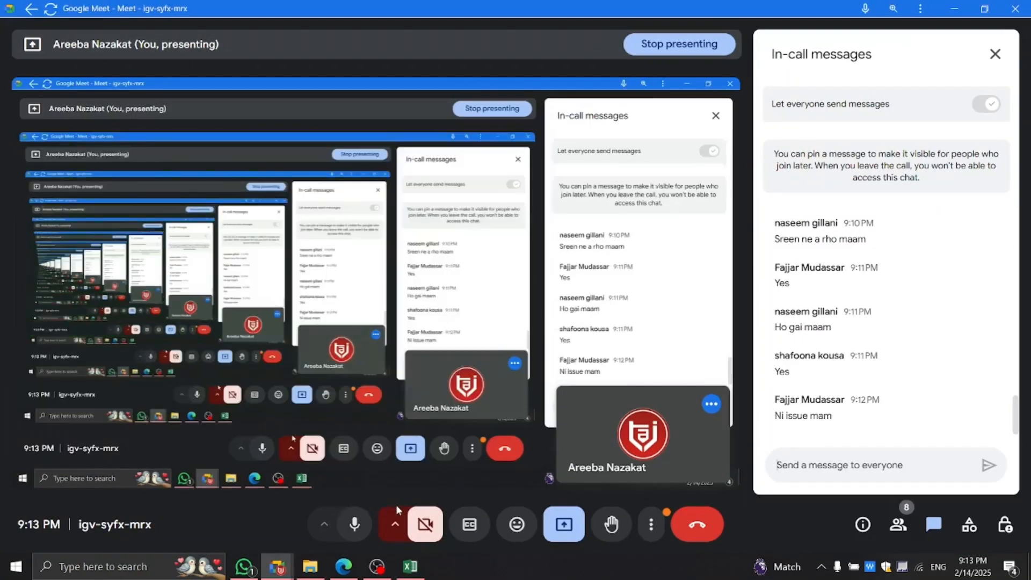
{"action": "key", "text": "alt+Tab"}
{"action": "key", "text": "alt+Tab"}
{"action": "key", "text": "alt+Tab"}
{"action": "key", "text": "alt+Tab"}
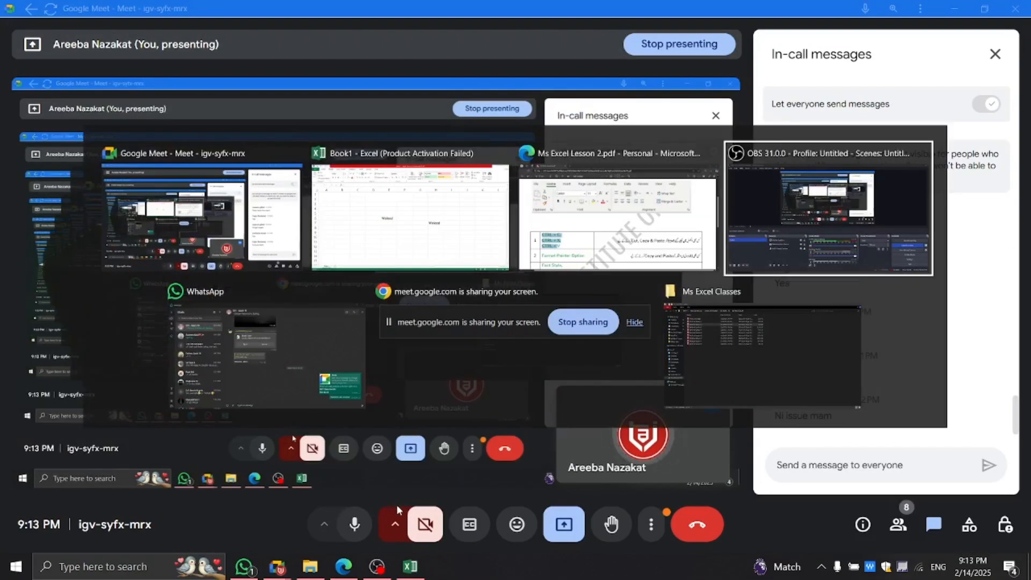
{"action": "key", "text": "alt+Tab"}
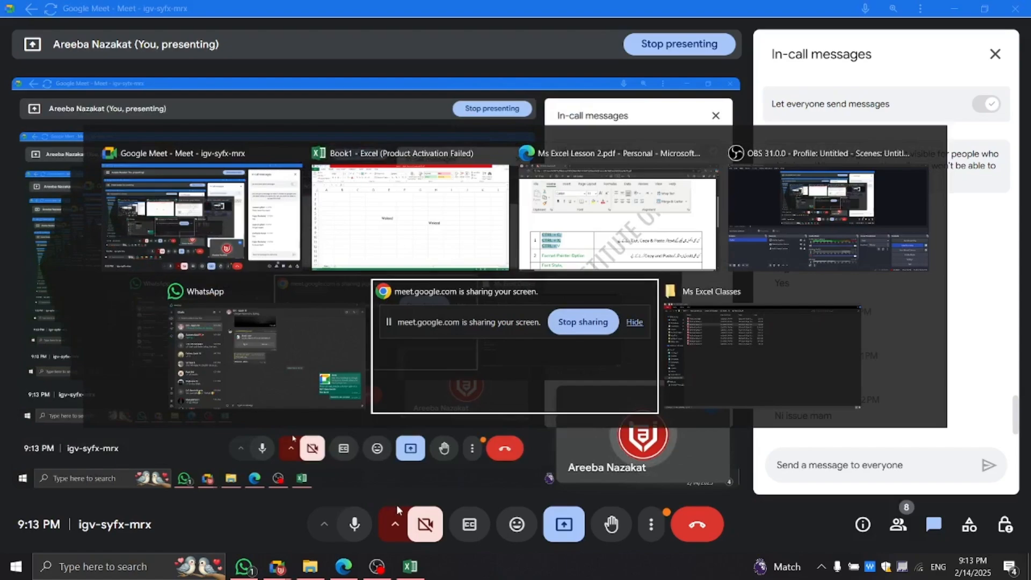
{"action": "key", "text": "alt+Tab"}
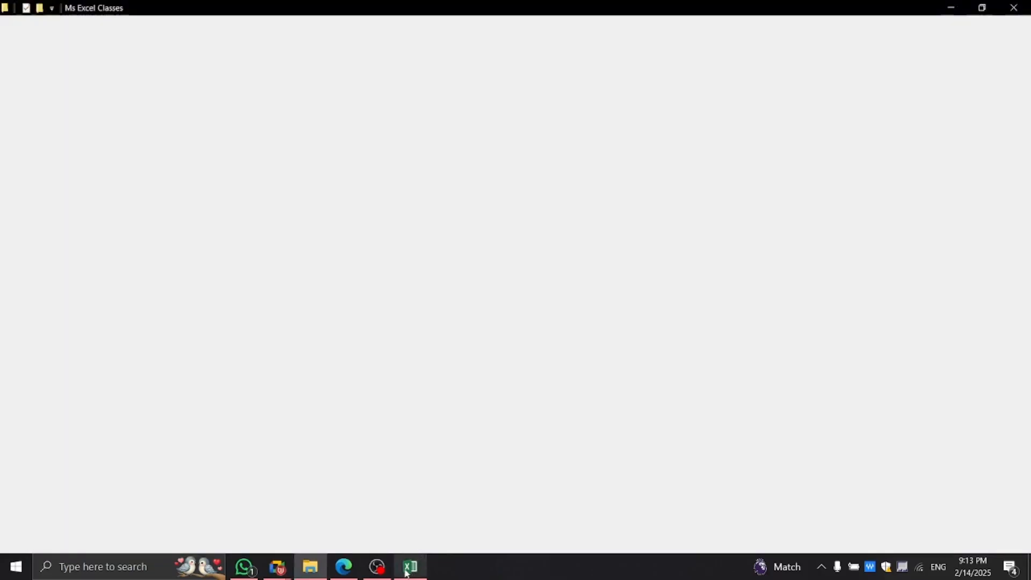
{"action": "left_click", "coordinate": [408, 567]}
{"action": "left_click", "coordinate": [428, 436]}
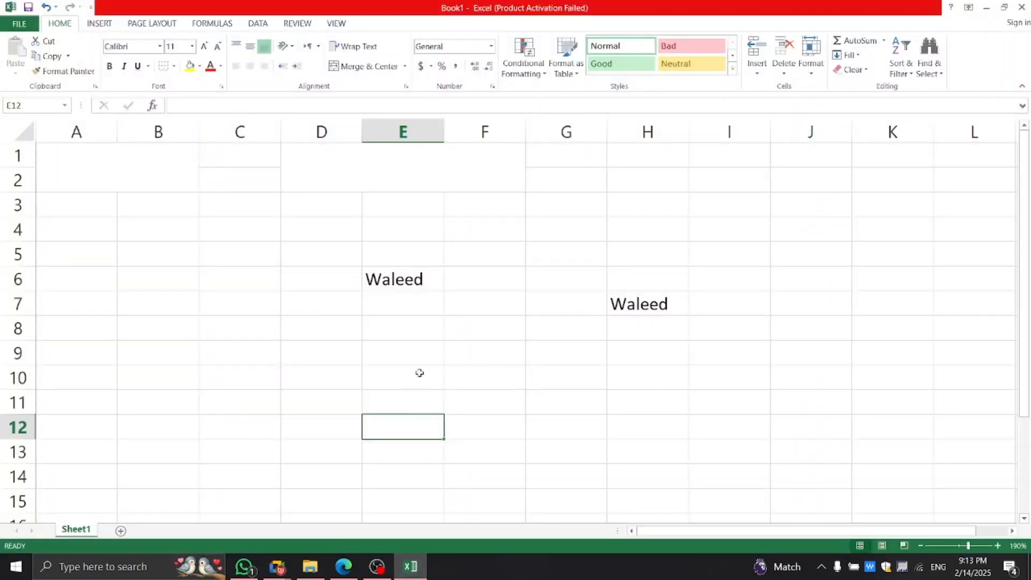
Copy the Waleed from E6 into D9 and cancel the copy marquee.
{"action": "left_click", "coordinate": [412, 278]}
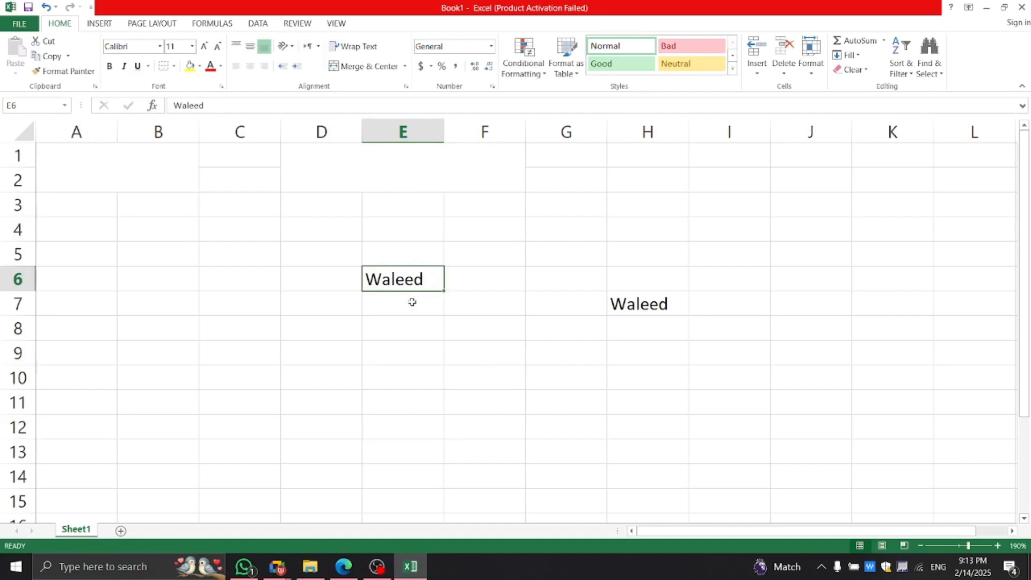
{"action": "key", "text": "ctrl+c"}
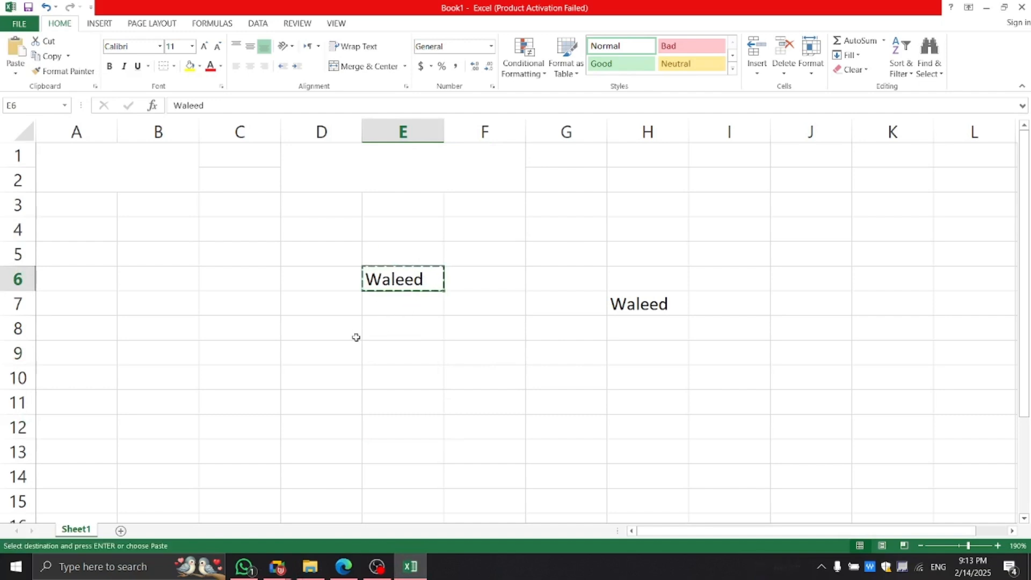
{"action": "left_click", "coordinate": [331, 346]}
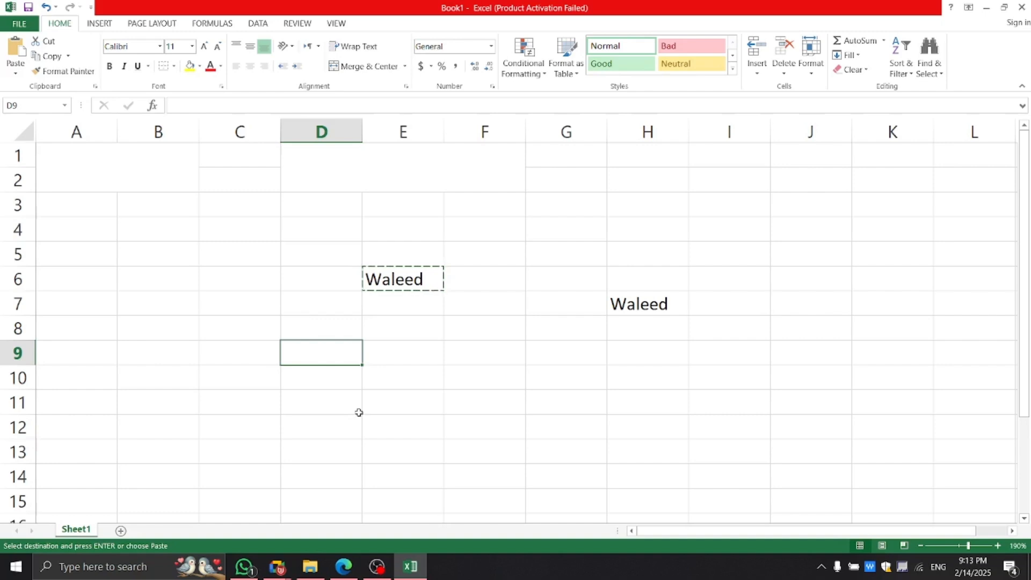
{"action": "key", "text": "ctrl+v"}
{"action": "left_click", "coordinate": [342, 410]}
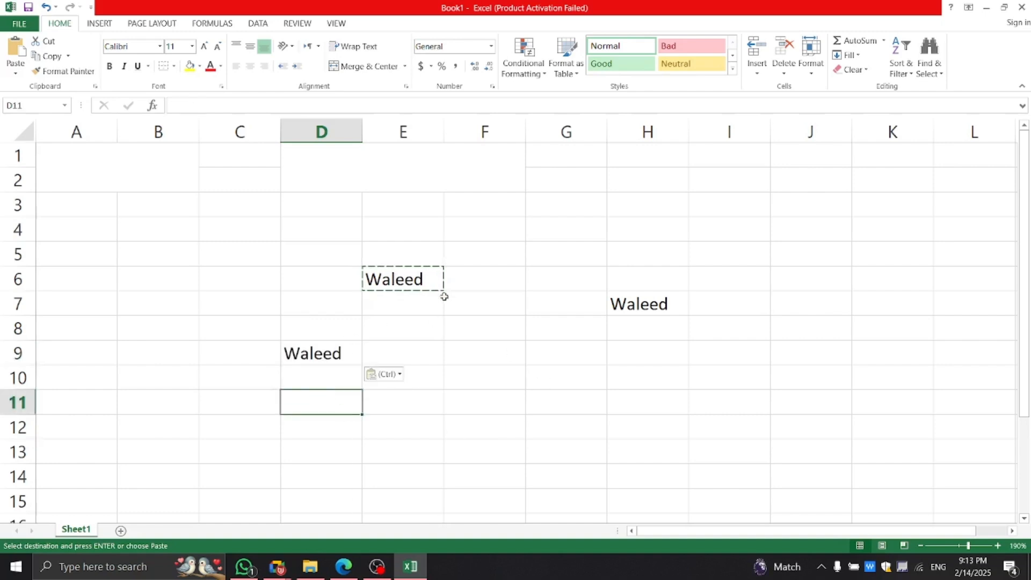
{"action": "left_click", "coordinate": [537, 383]}
{"action": "left_click", "coordinate": [488, 376]}
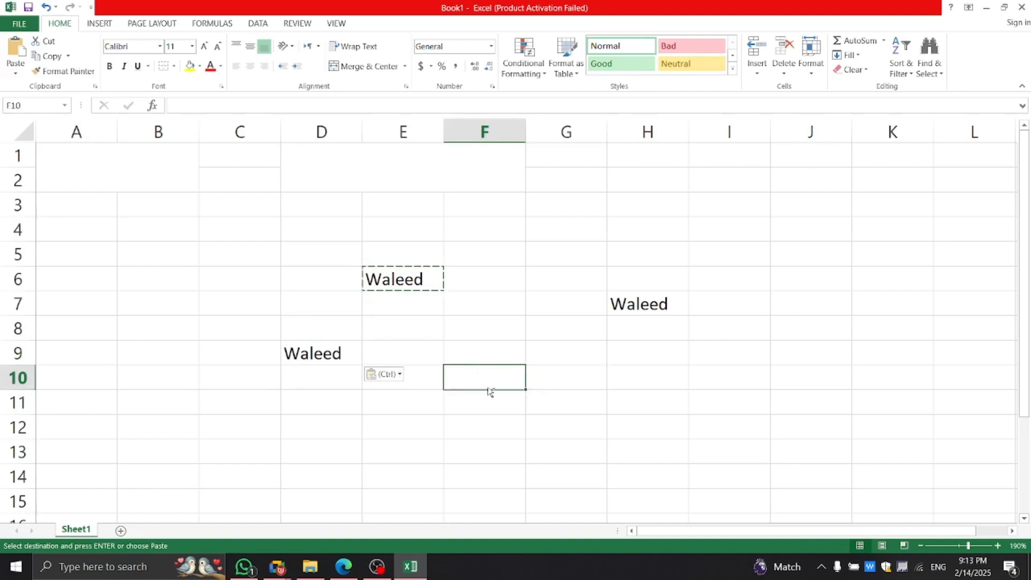
{"action": "key", "text": "Escape"}
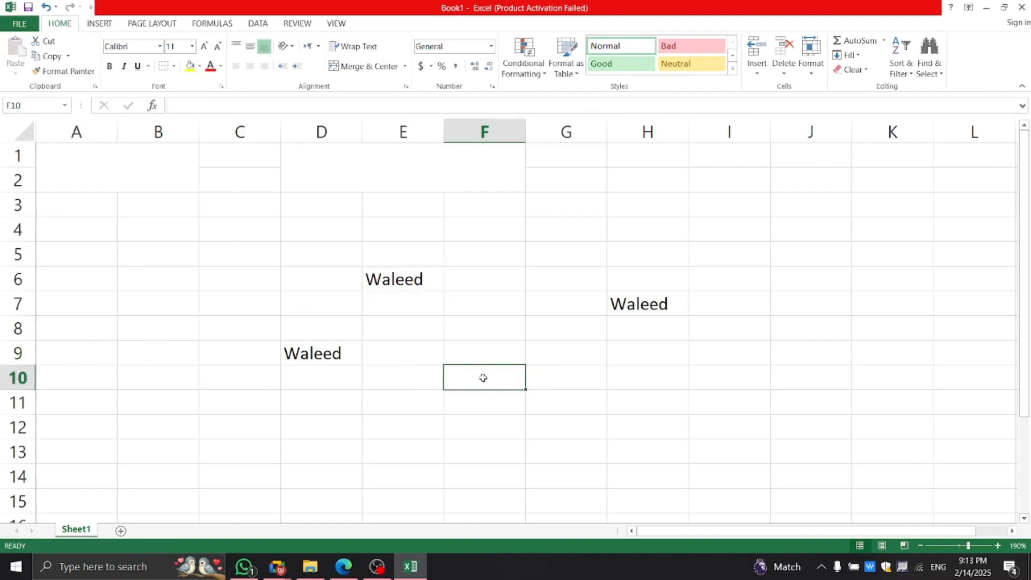
{"action": "left_click", "coordinate": [475, 319]}
Move the Waleed from E6 into cell J3.
{"action": "left_click", "coordinate": [402, 282]}
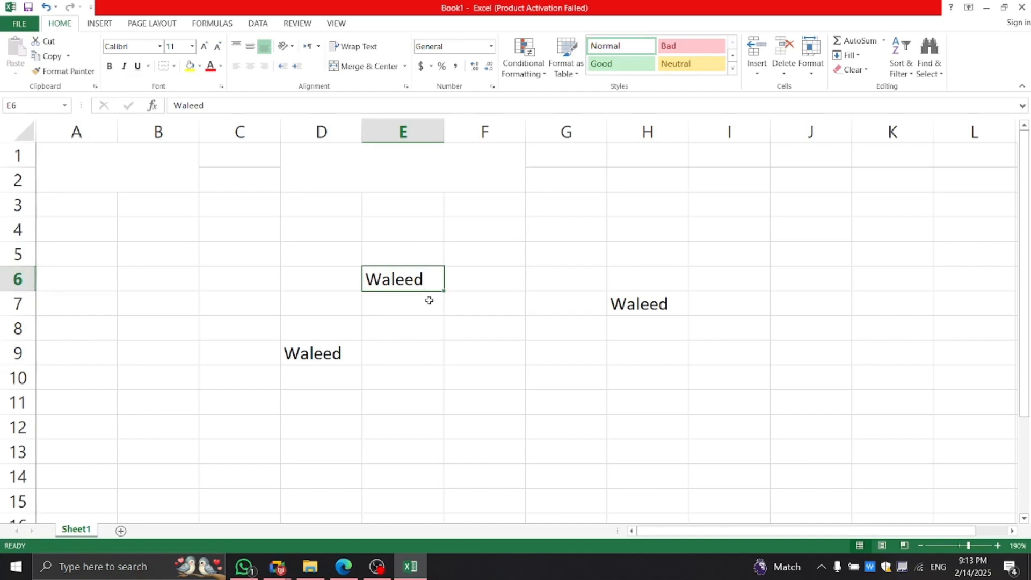
{"action": "key", "text": "ctrl+c"}
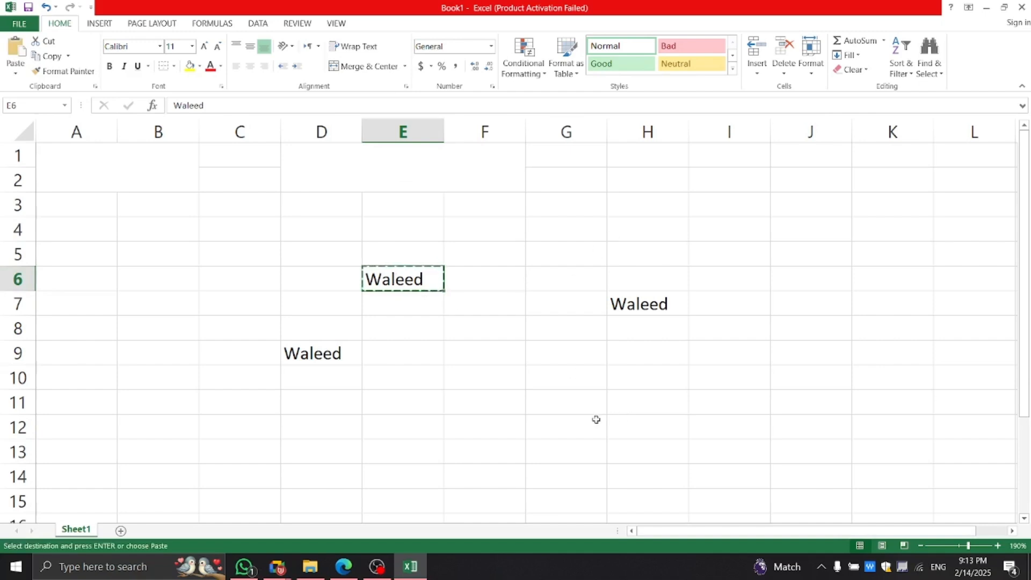
{"action": "left_click", "coordinate": [814, 206]}
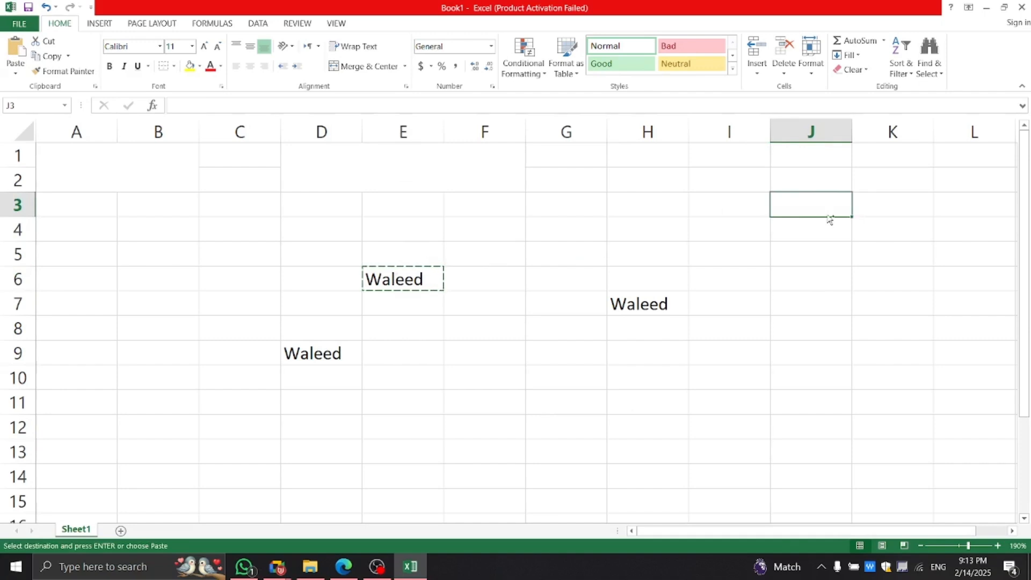
{"action": "key", "text": "ctrl+v"}
Check the Waleed copies by selecting J3, H7 and the empty F6 in turn.
{"action": "left_click", "coordinate": [814, 269]}
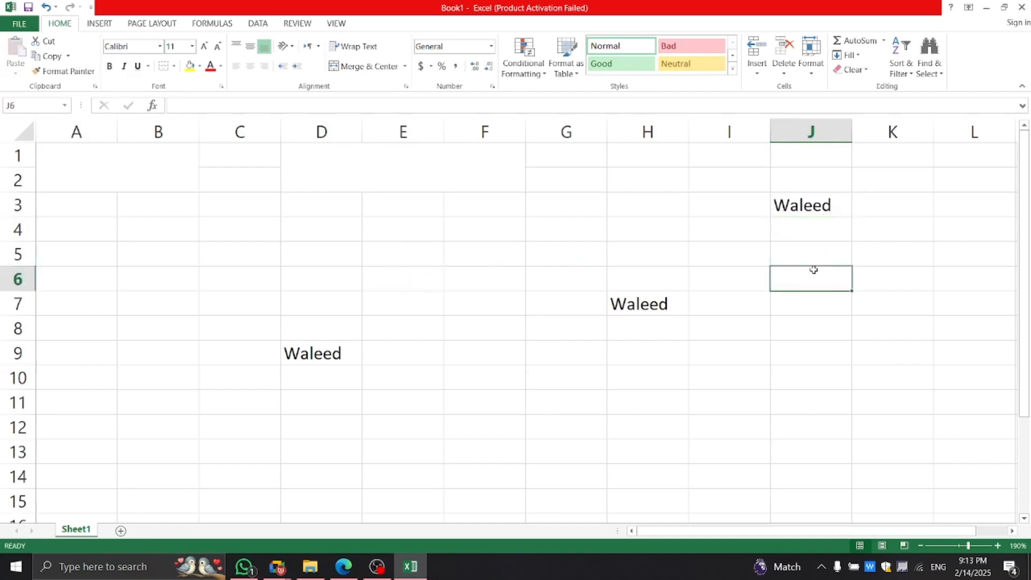
{"action": "left_click", "coordinate": [815, 208]}
{"action": "left_click", "coordinate": [800, 300]}
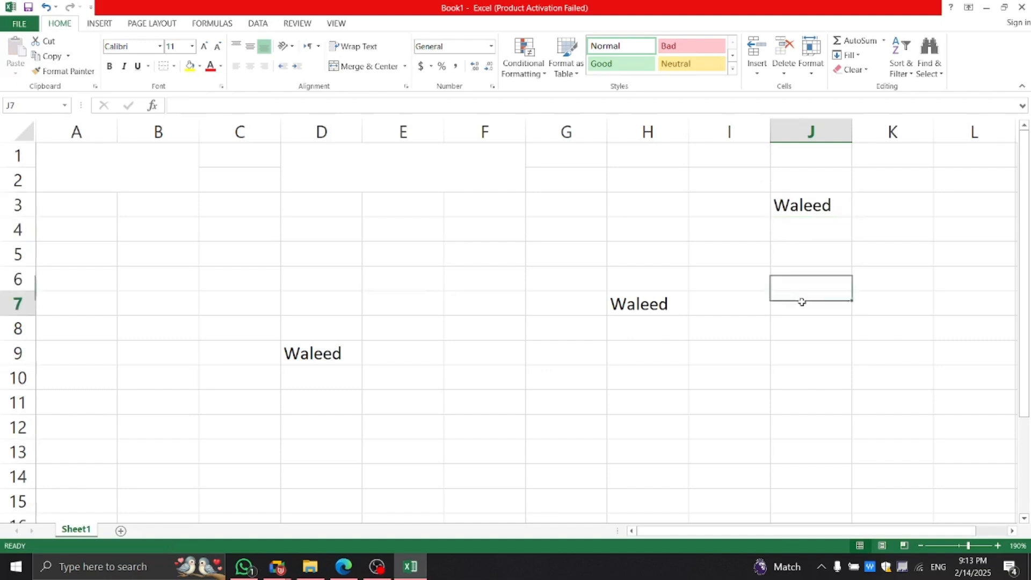
{"action": "left_click", "coordinate": [786, 204]}
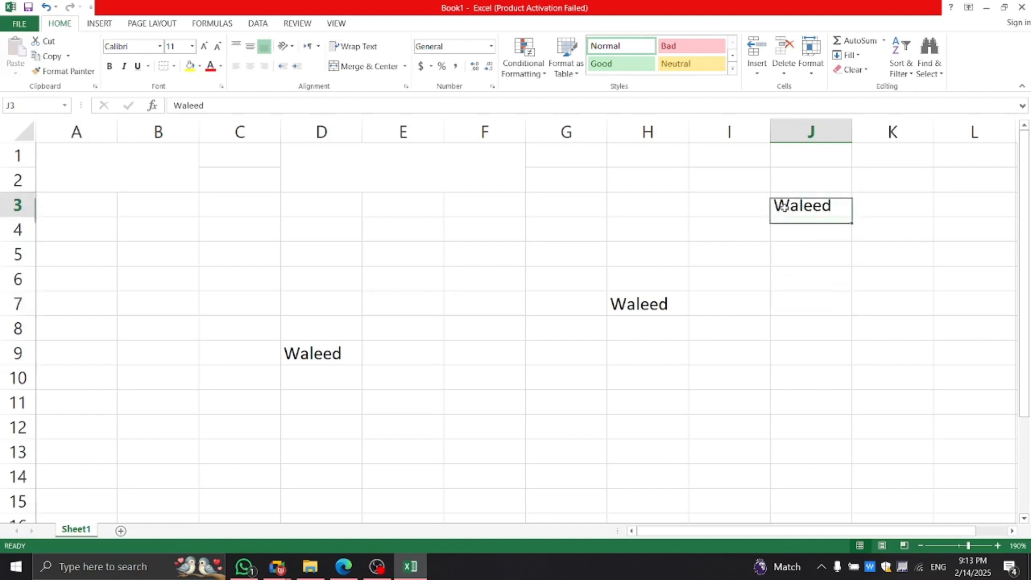
{"action": "left_click", "coordinate": [617, 300]}
{"action": "left_click", "coordinate": [452, 280]}
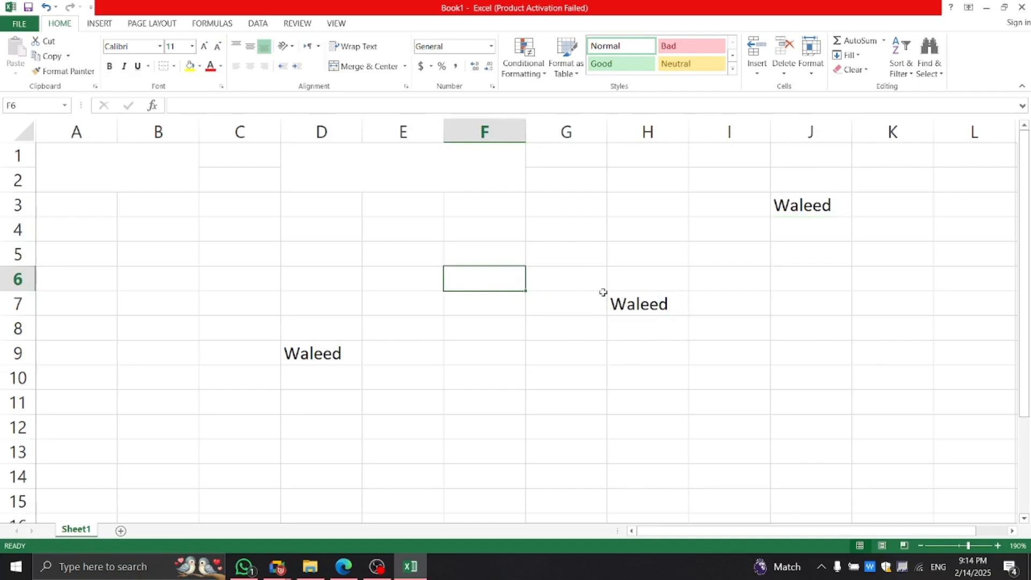
{"action": "left_click", "coordinate": [685, 302]}
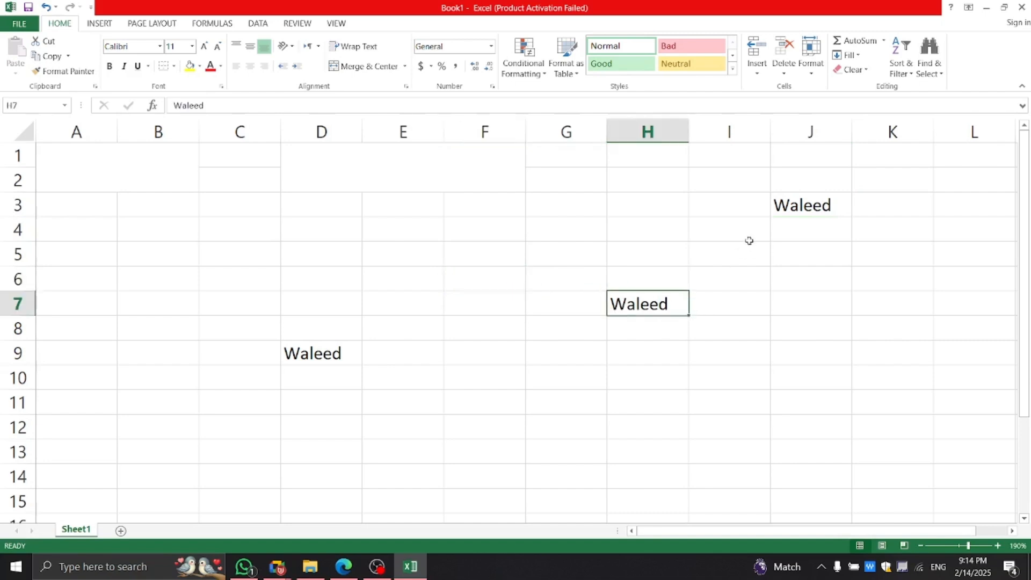
{"action": "left_click", "coordinate": [465, 279]}
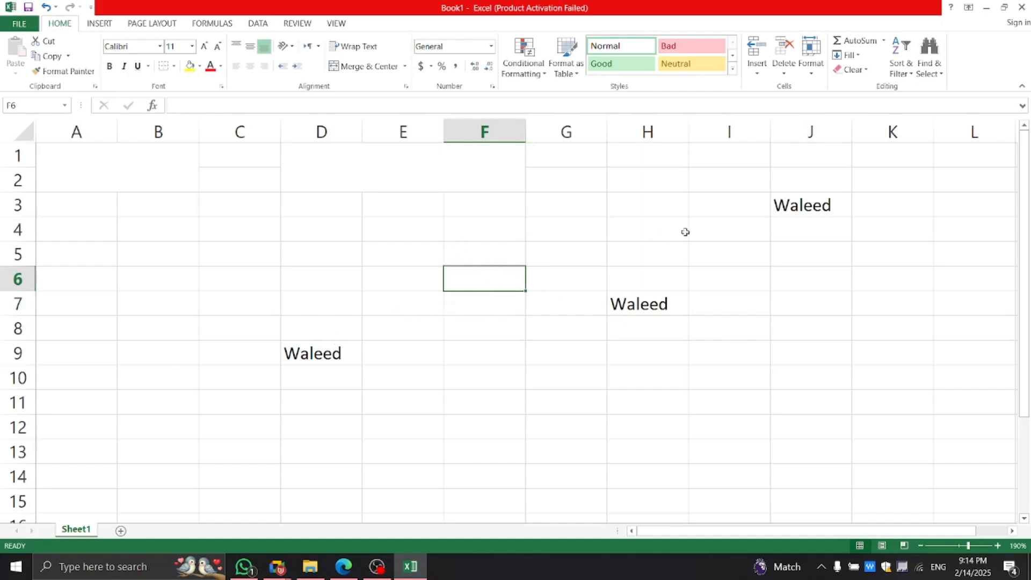
{"action": "left_click", "coordinate": [795, 210]}
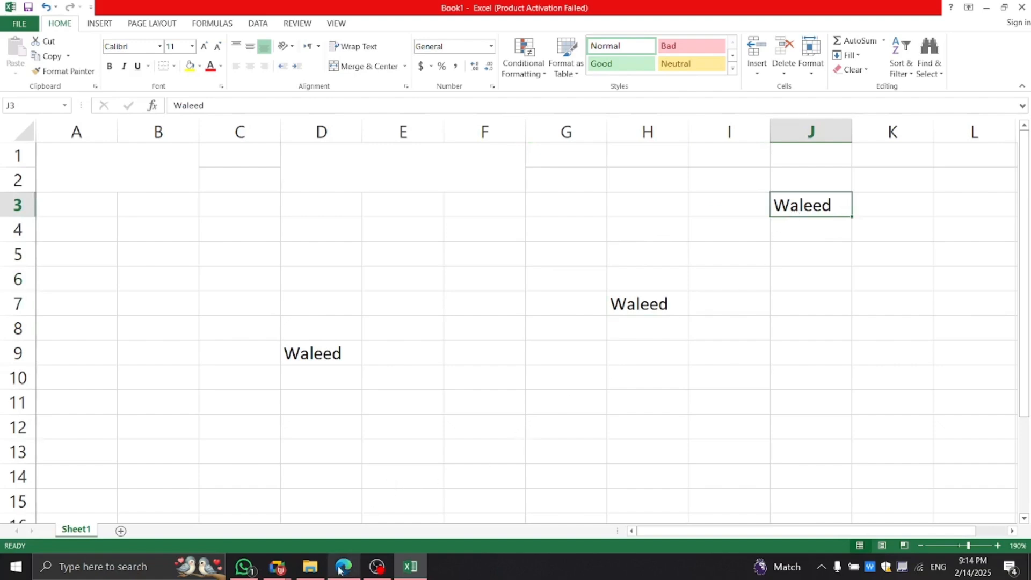
Visit the Google Meet window and Ms Excel Lesson 2.pdf, then return to the Excel workbook.
{"action": "left_click", "coordinate": [278, 566]}
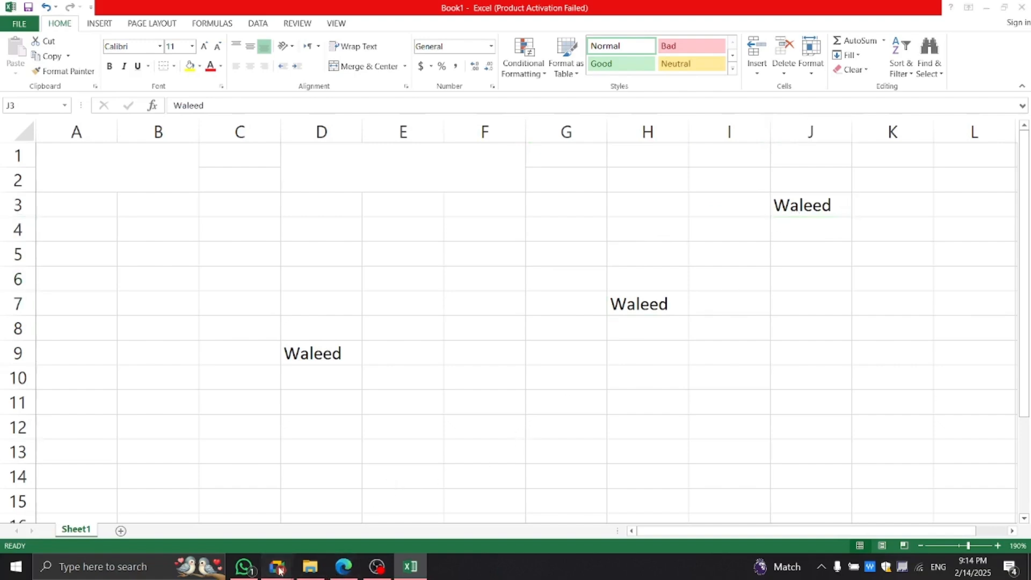
{"action": "left_click", "coordinate": [264, 504]}
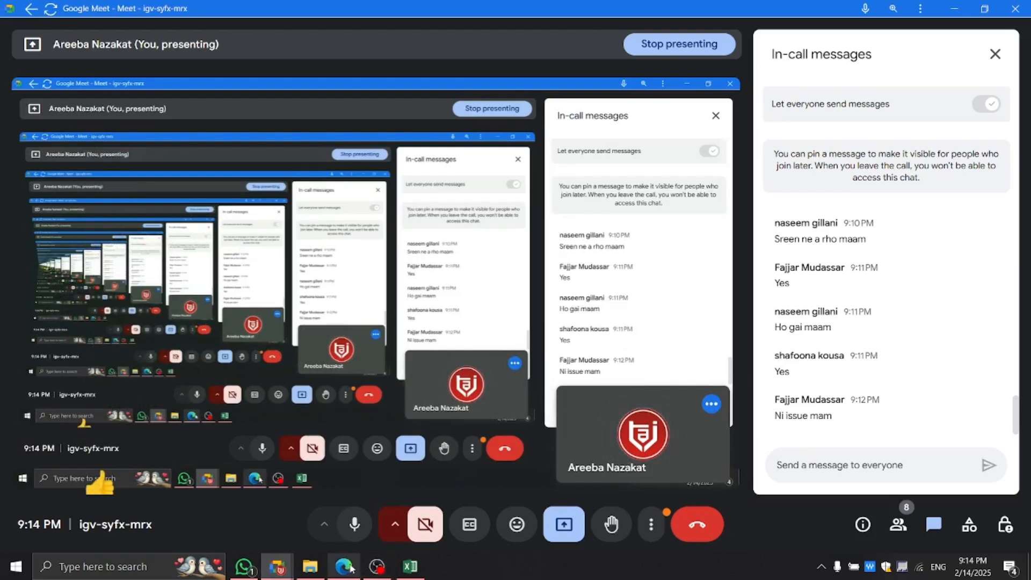
{"action": "mouse_move", "coordinate": [350, 568]}
{"action": "left_click", "coordinate": [322, 465]}
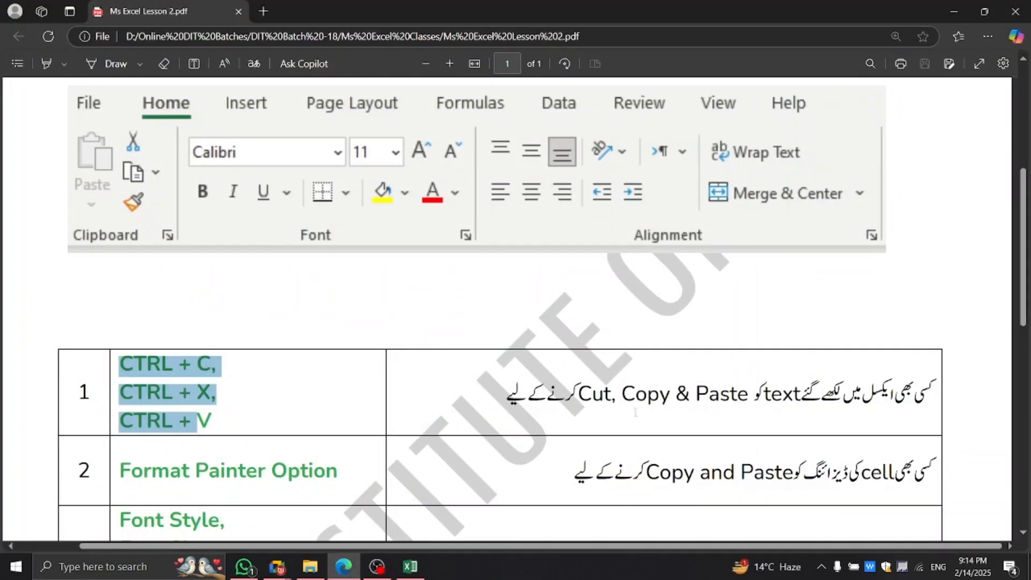
{"action": "left_click", "coordinate": [413, 565]}
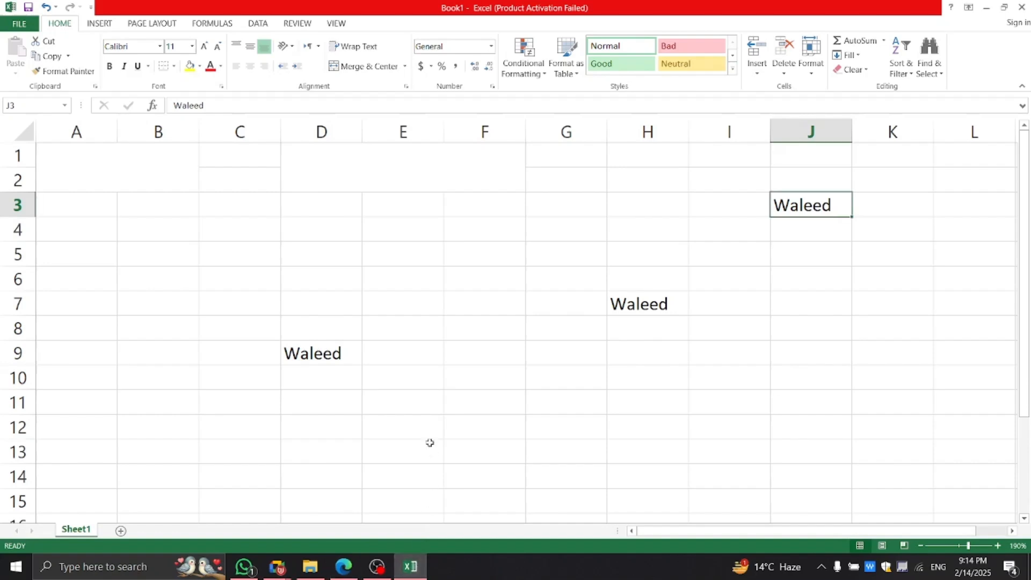
Cut the Waleed from D9 and paste it into B5 using the ribbon buttons.
{"action": "left_click", "coordinate": [452, 385]}
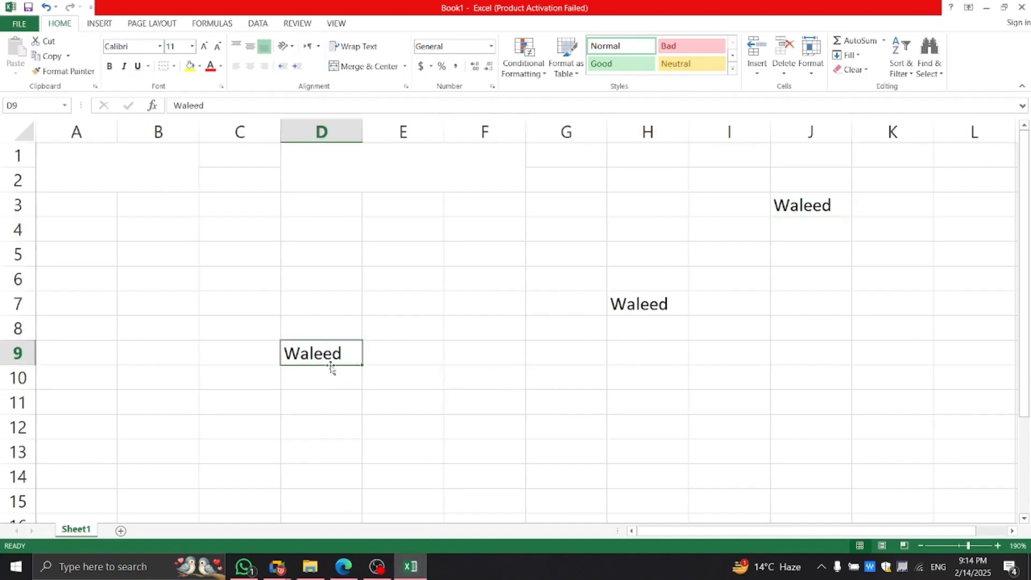
{"action": "left_click", "coordinate": [45, 42]}
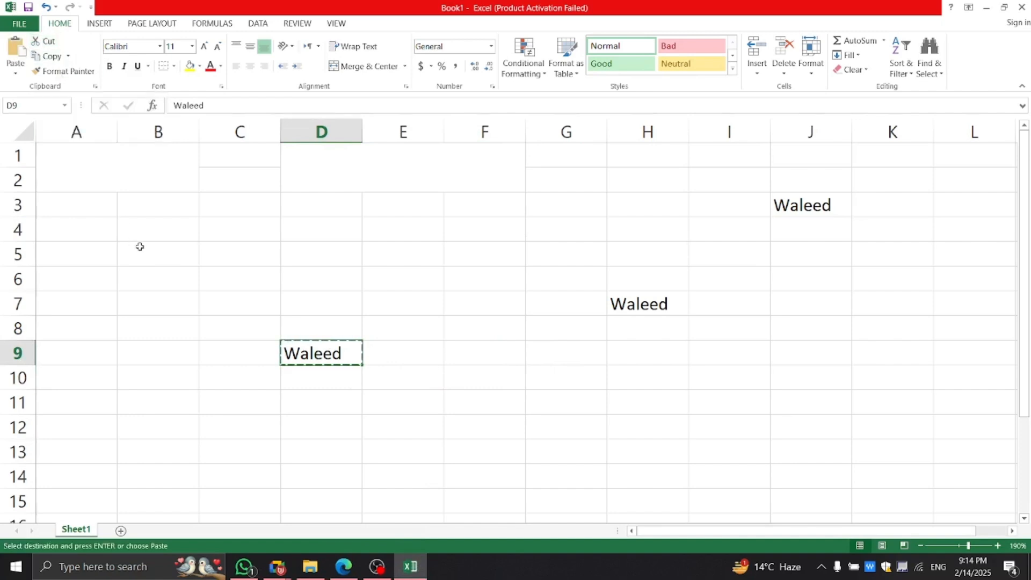
{"action": "left_click", "coordinate": [170, 249]}
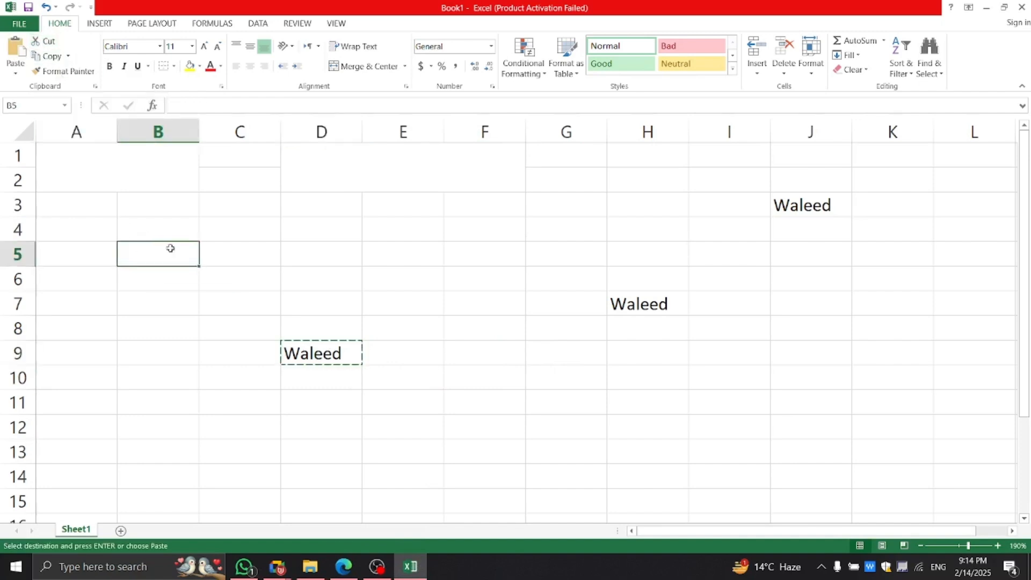
{"action": "left_click", "coordinate": [15, 77]}
{"action": "left_click", "coordinate": [11, 105]}
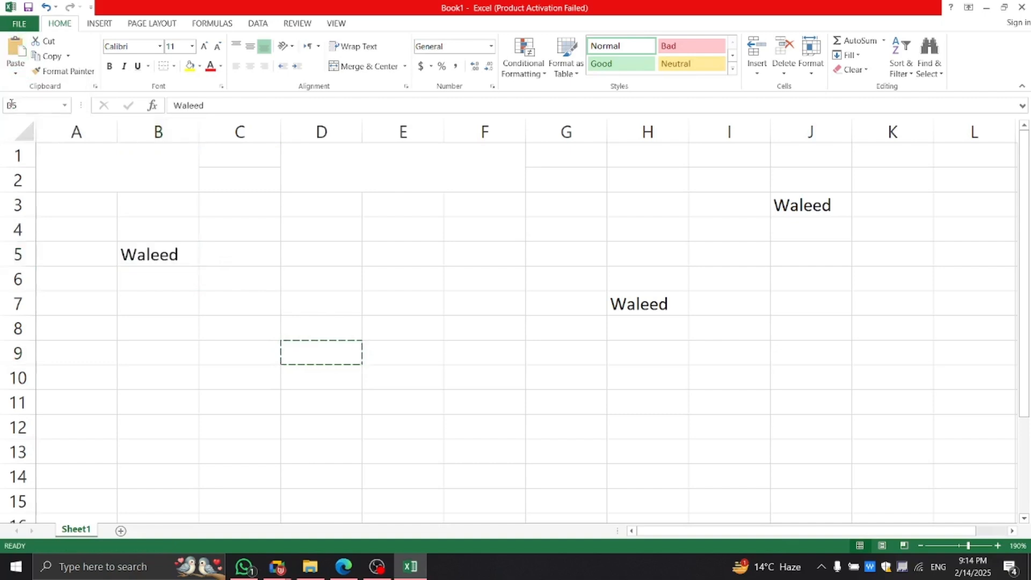
{"action": "left_click", "coordinate": [409, 318]}
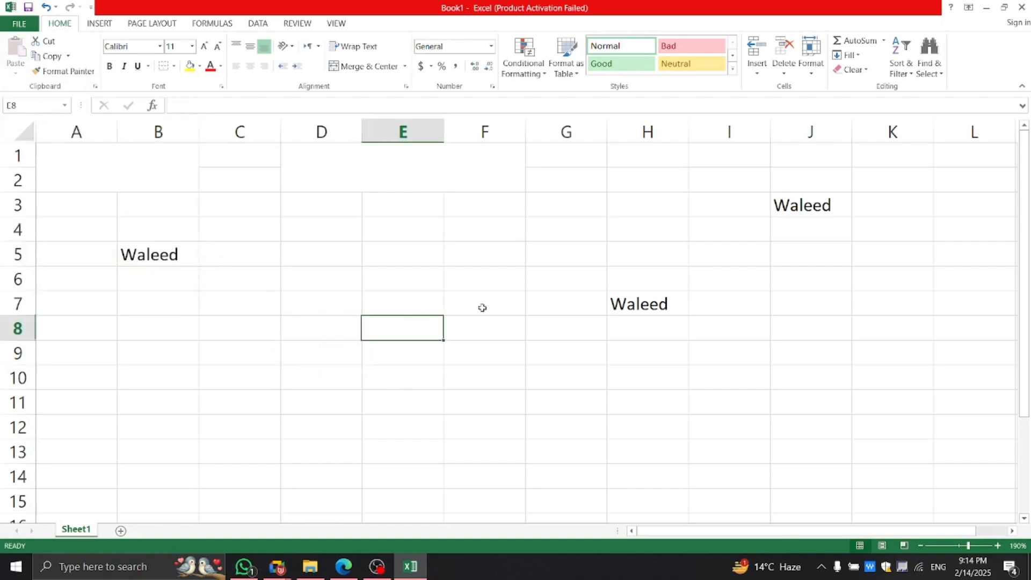
Copy H7's Waleed into D6 with the ribbon Paste button, then cancel the copy.
{"action": "left_click", "coordinate": [613, 305]}
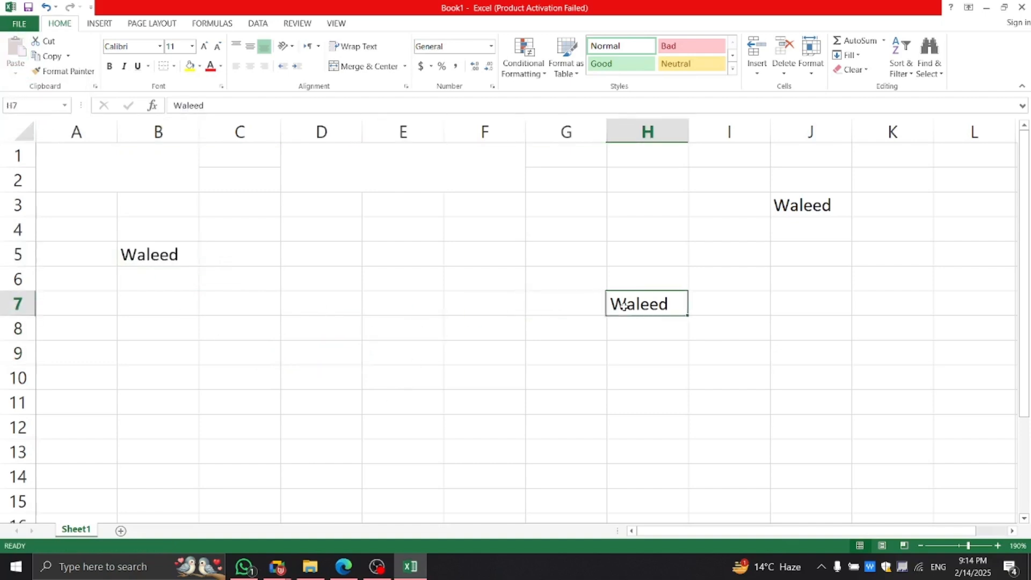
{"action": "left_click", "coordinate": [49, 56]}
{"action": "left_click", "coordinate": [350, 273]}
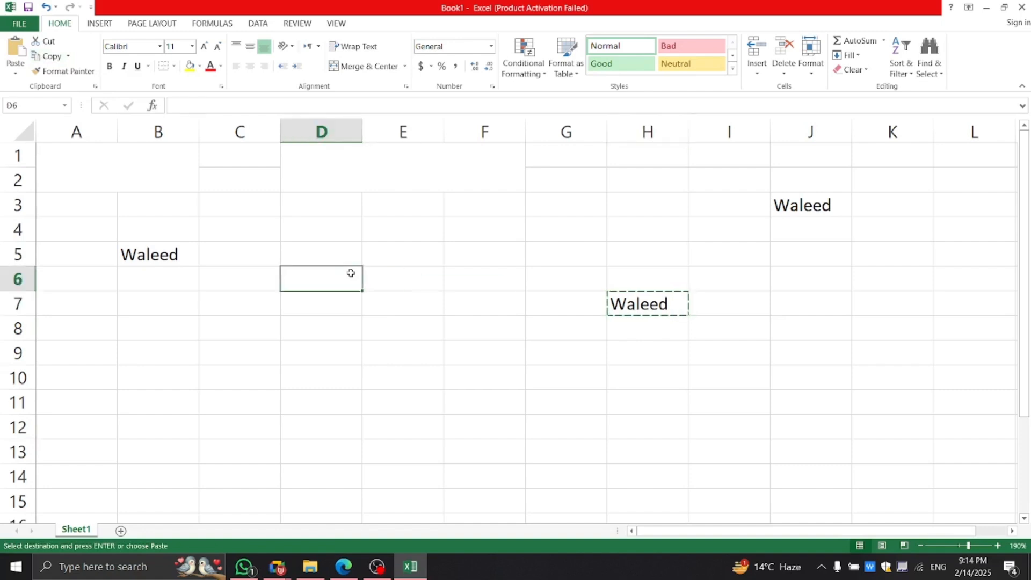
{"action": "left_click", "coordinate": [14, 68]}
{"action": "left_click", "coordinate": [13, 102]}
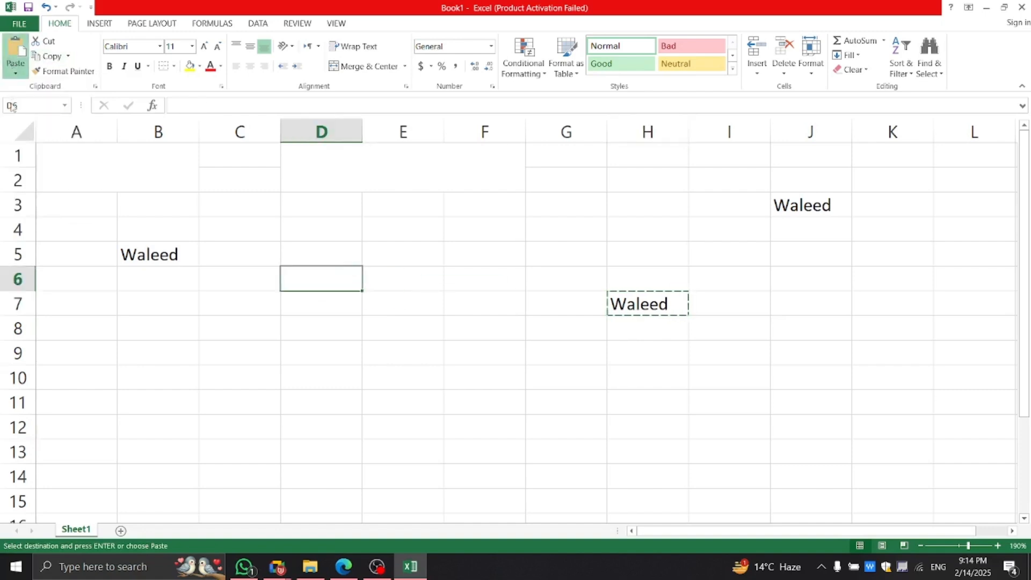
{"action": "left_click", "coordinate": [347, 381]}
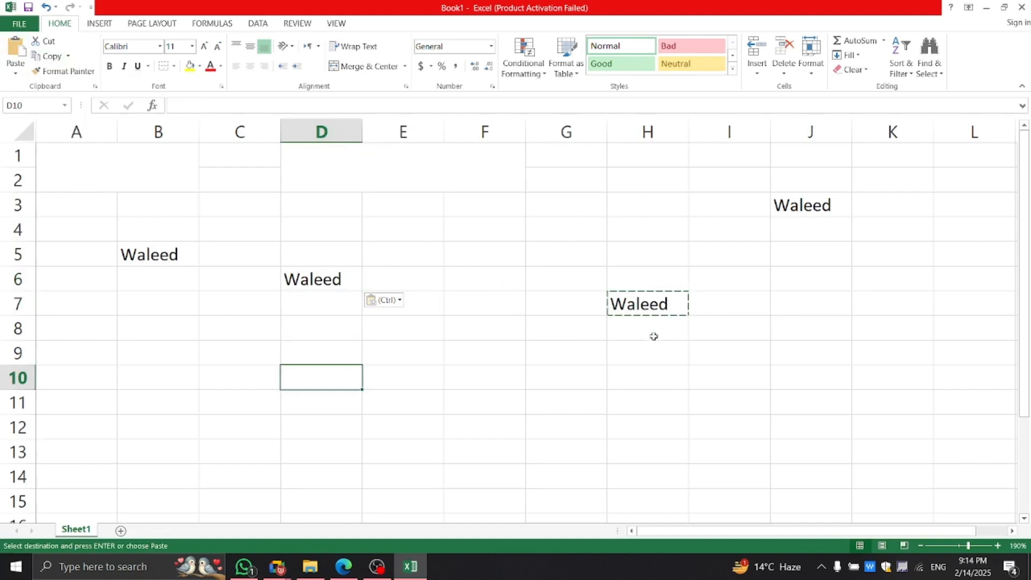
{"action": "key", "text": "Escape"}
{"action": "left_click", "coordinate": [456, 352]}
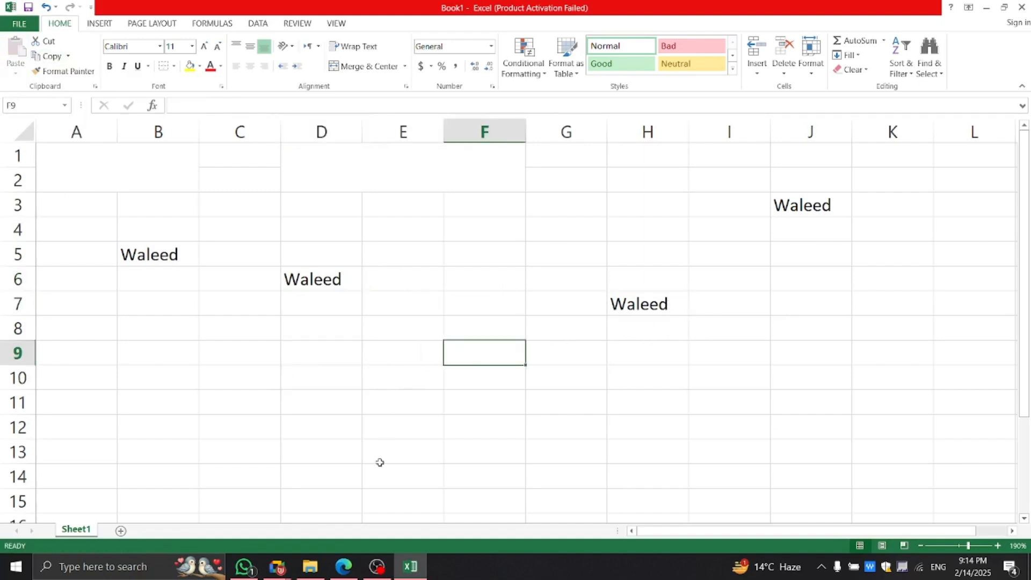
{"action": "left_click", "coordinate": [346, 572]}
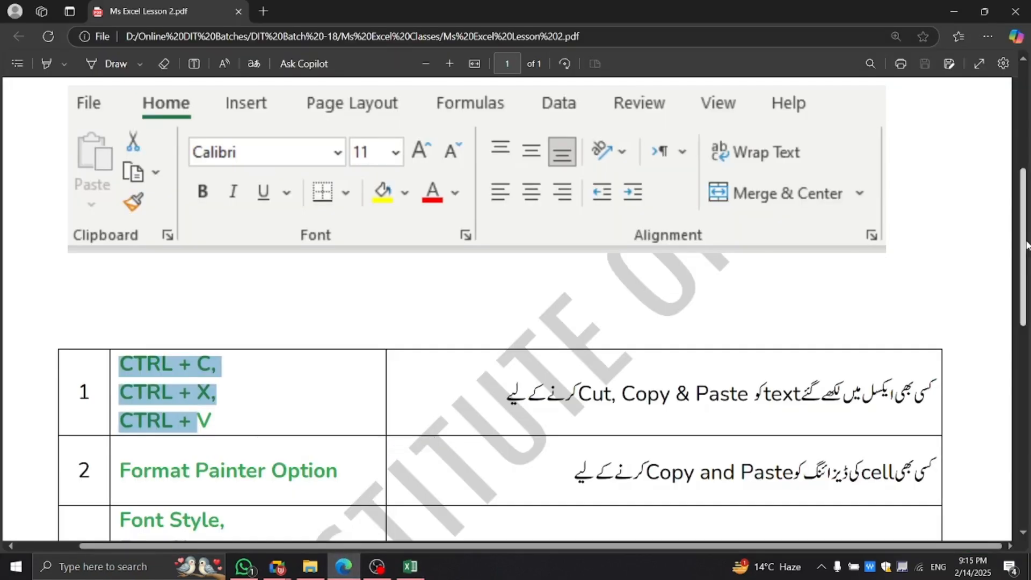
{"action": "scroll", "coordinate": [1023, 242], "scroll_direction": "down", "scroll_amount": 5}
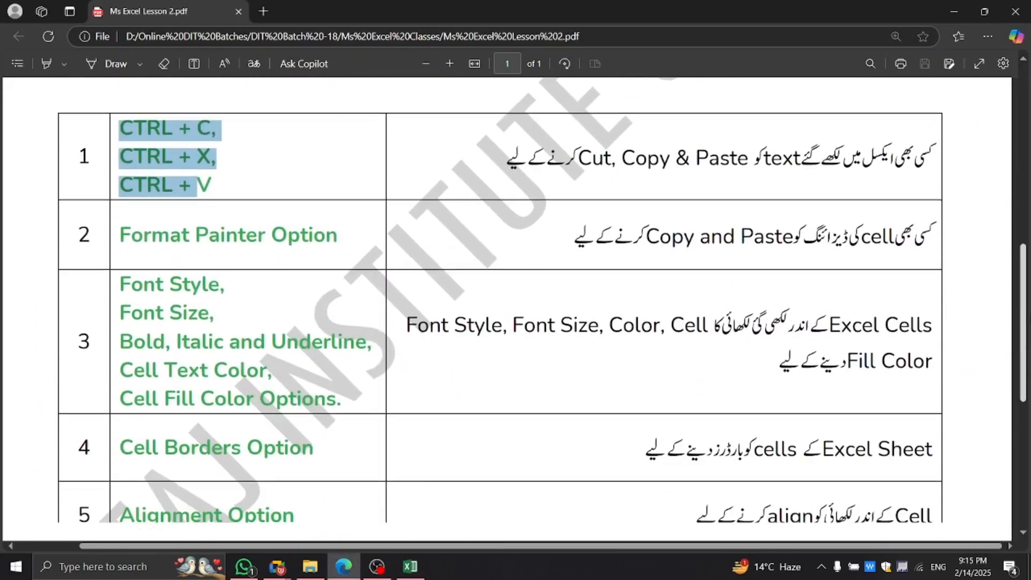
{"action": "left_click_drag", "start_coordinate": [575, 239], "coordinate": [980, 232]}
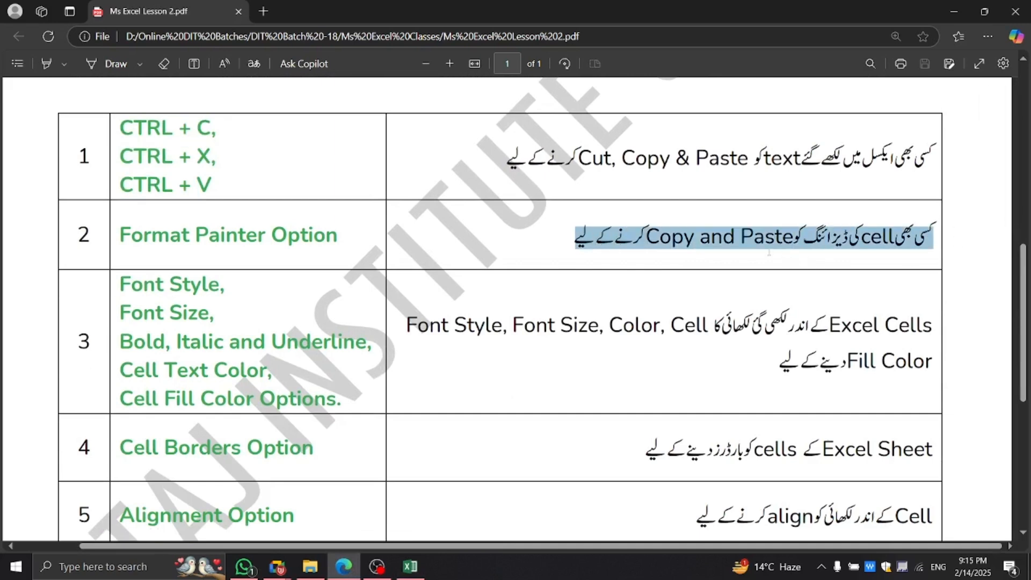
{"action": "left_click", "coordinate": [646, 236]}
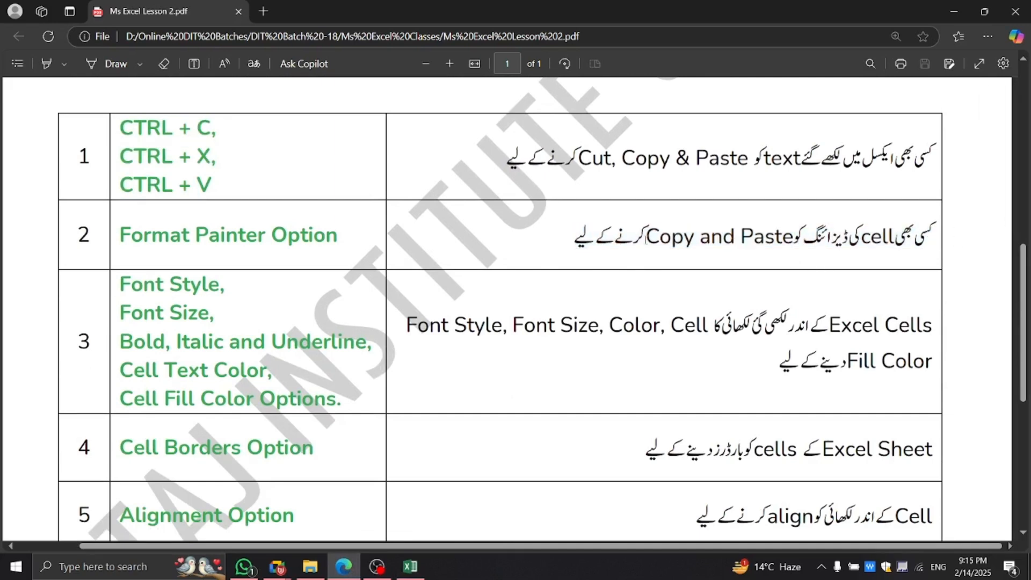
{"action": "left_click_drag", "start_coordinate": [335, 234], "coordinate": [48, 239]}
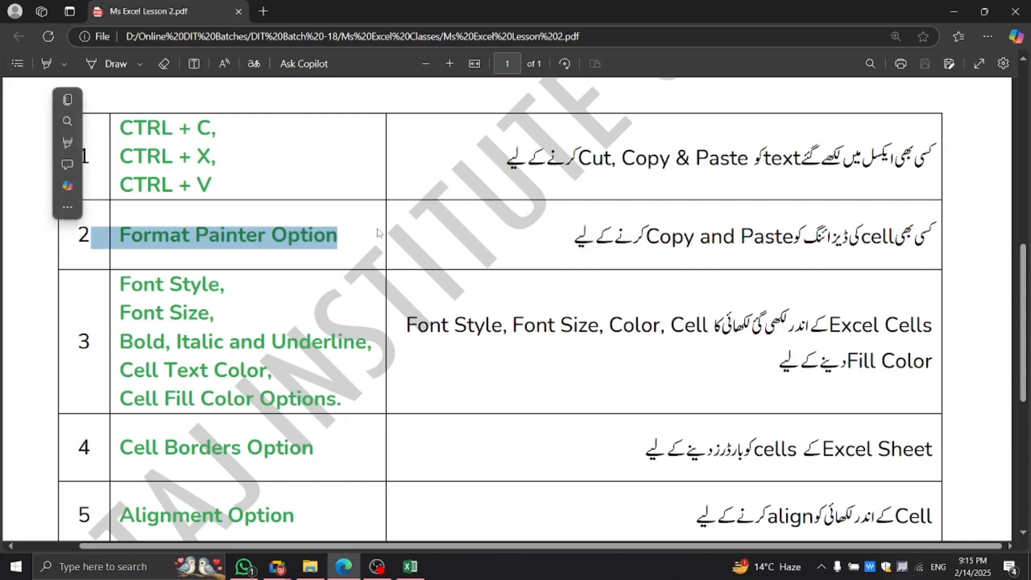
{"action": "left_click", "coordinate": [423, 385]}
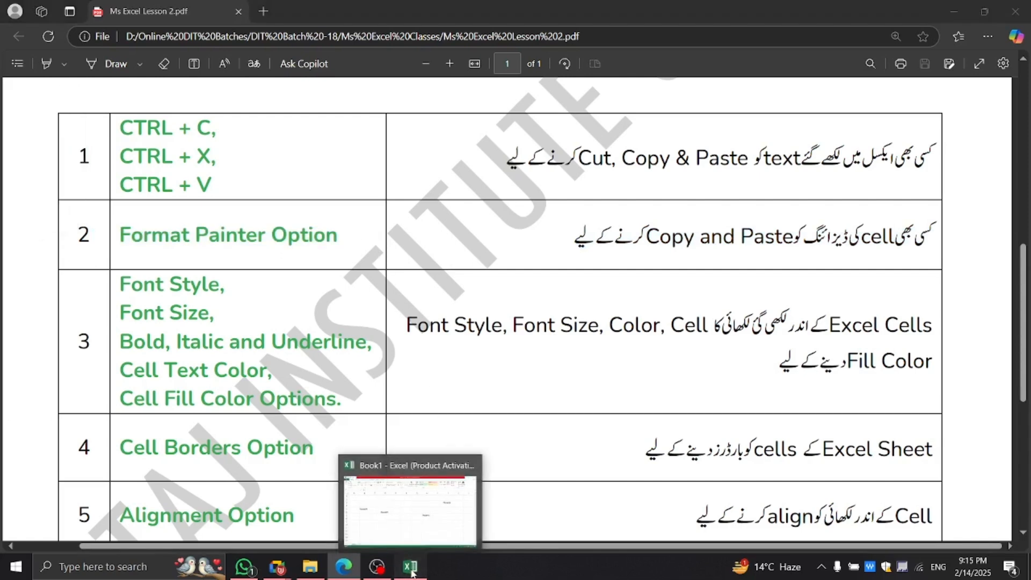
{"action": "left_click", "coordinate": [392, 491]}
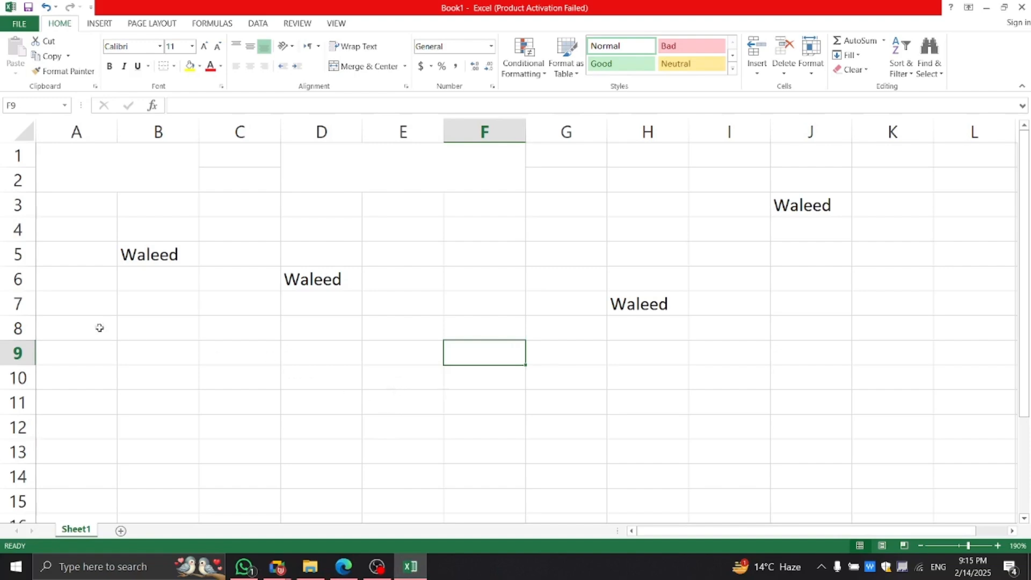
Return to Excel and make the Waleed in D6 light blue.
{"action": "mouse_move", "coordinate": [278, 567]}
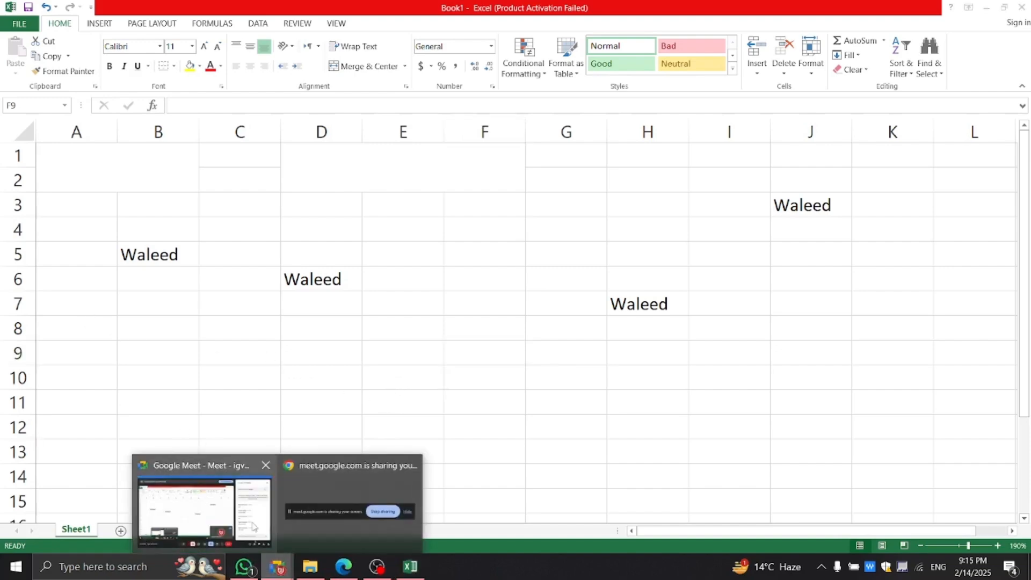
{"action": "left_click", "coordinate": [225, 510]}
{"action": "left_click", "coordinate": [410, 567]}
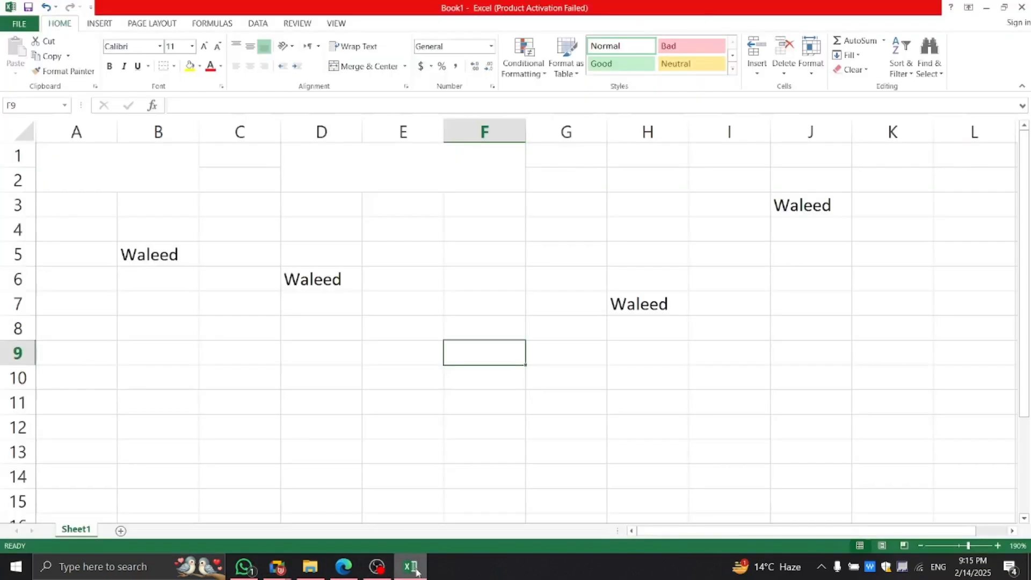
{"action": "left_click", "coordinate": [210, 342]}
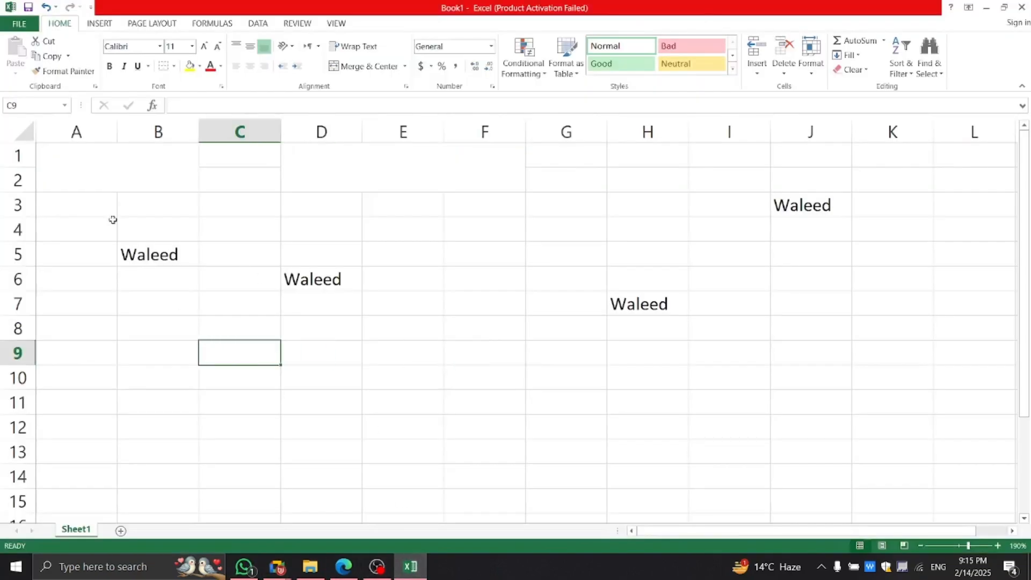
{"action": "left_click", "coordinate": [359, 275]}
{"action": "left_click", "coordinate": [221, 65]}
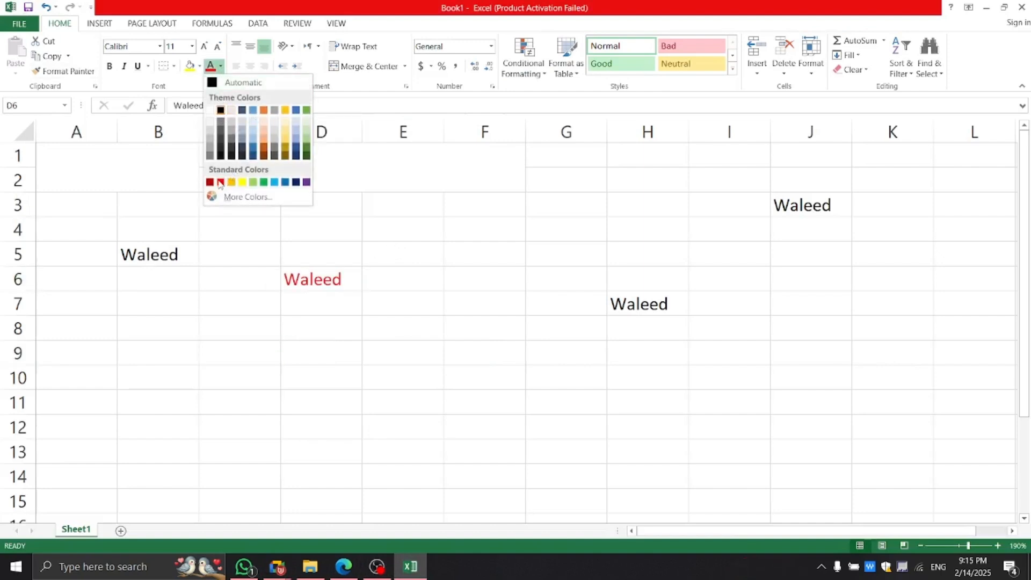
{"action": "left_click", "coordinate": [274, 182]}
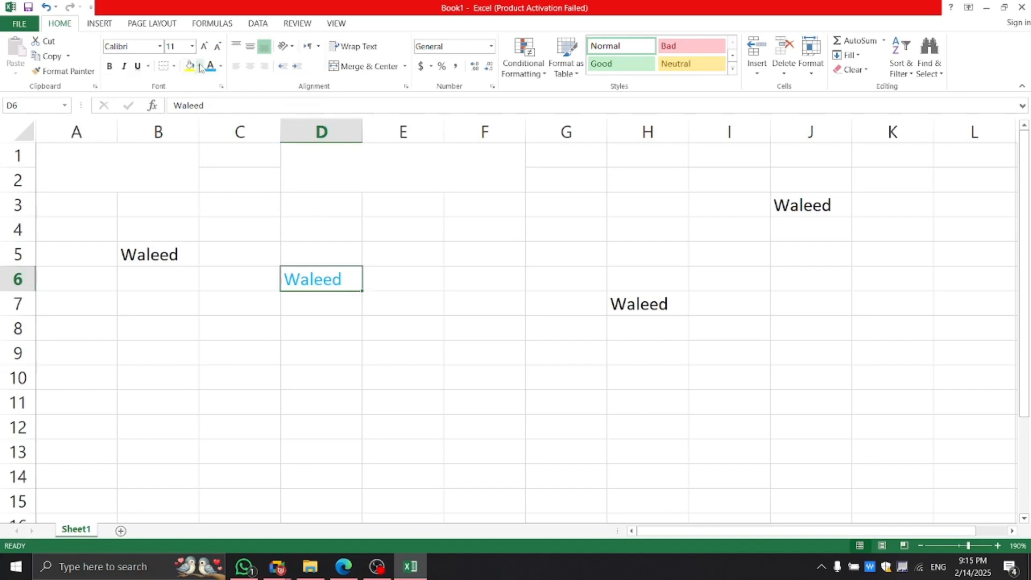
Set D6's text in the Aharoni font and pick up its formatting with Format Painter.
{"action": "left_click", "coordinate": [199, 66]}
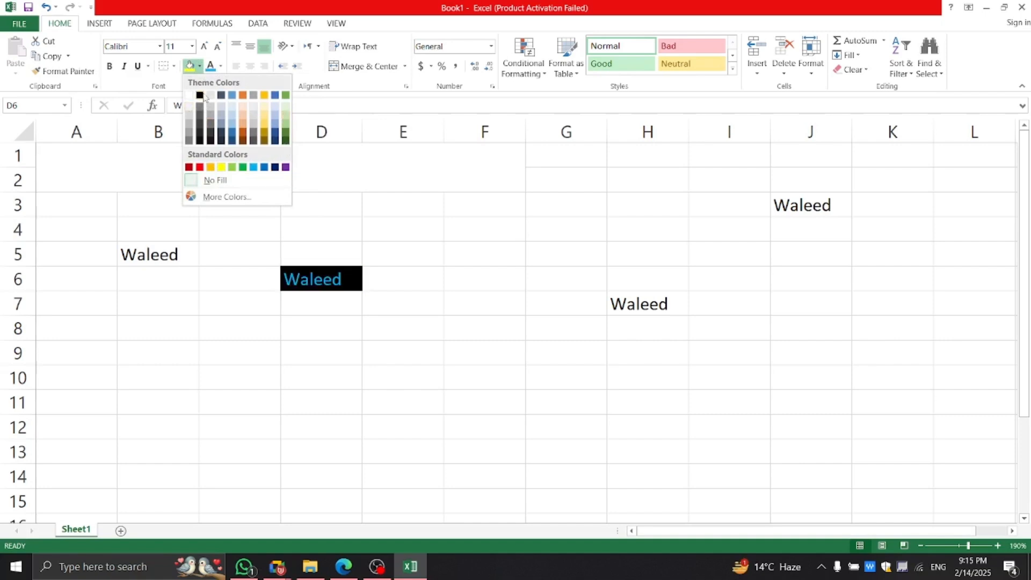
{"action": "left_click", "coordinate": [160, 47]}
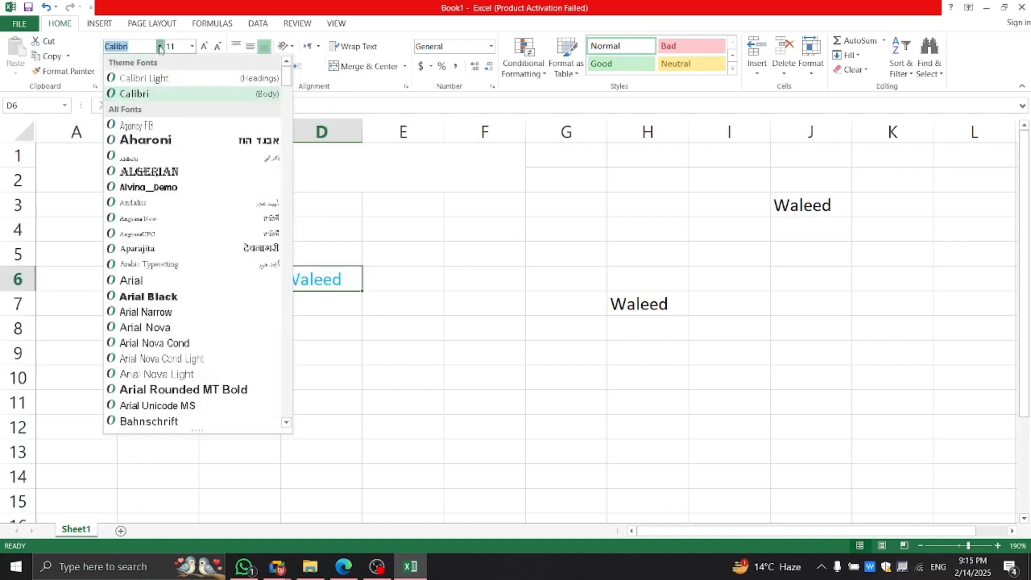
{"action": "left_click", "coordinate": [174, 144]}
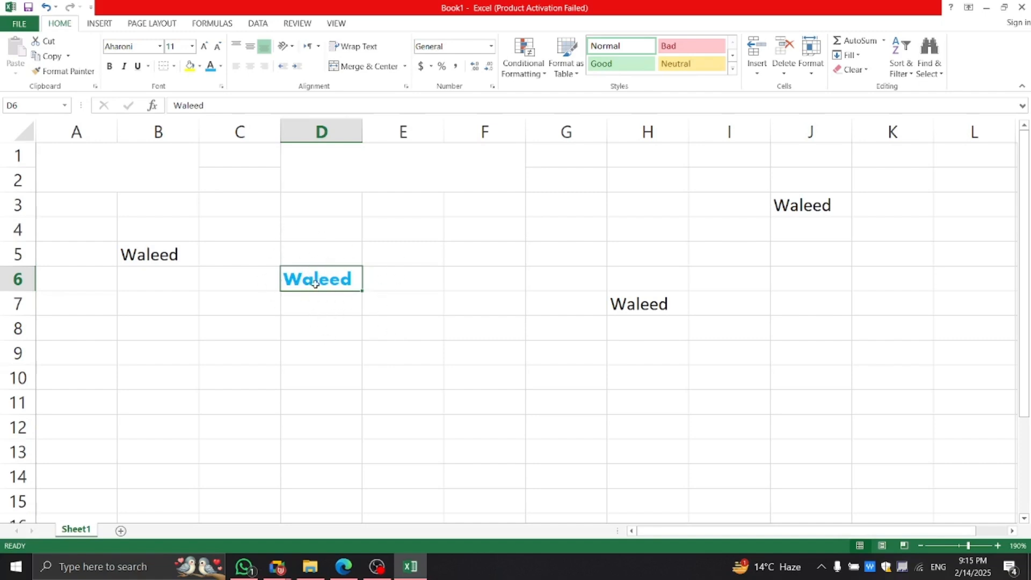
{"action": "left_click", "coordinate": [76, 75]}
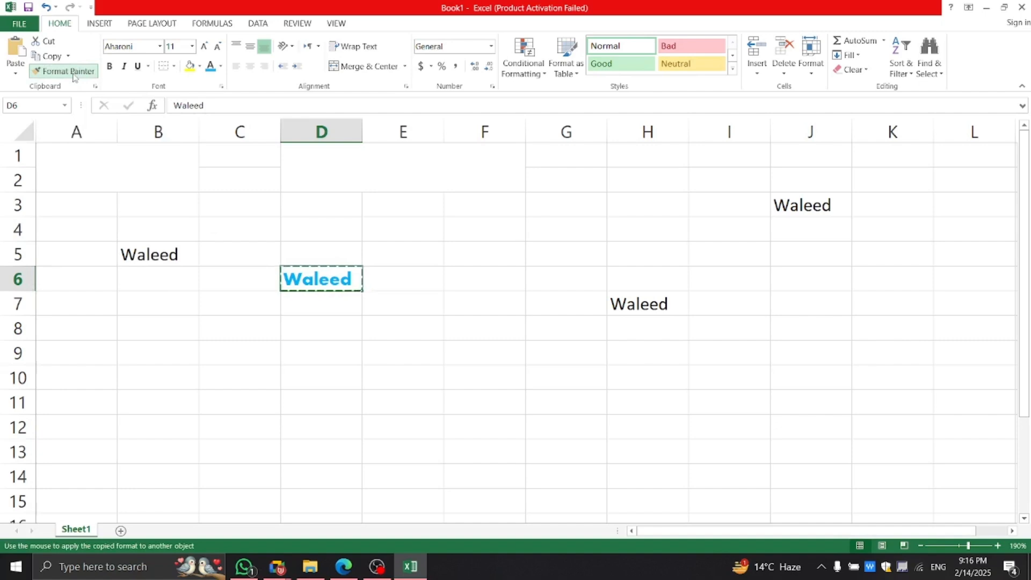
Paint D6's blue Aharoni style onto B5, then pick up B5's formatting.
{"action": "left_click", "coordinate": [75, 77]}
{"action": "left_click", "coordinate": [309, 338]}
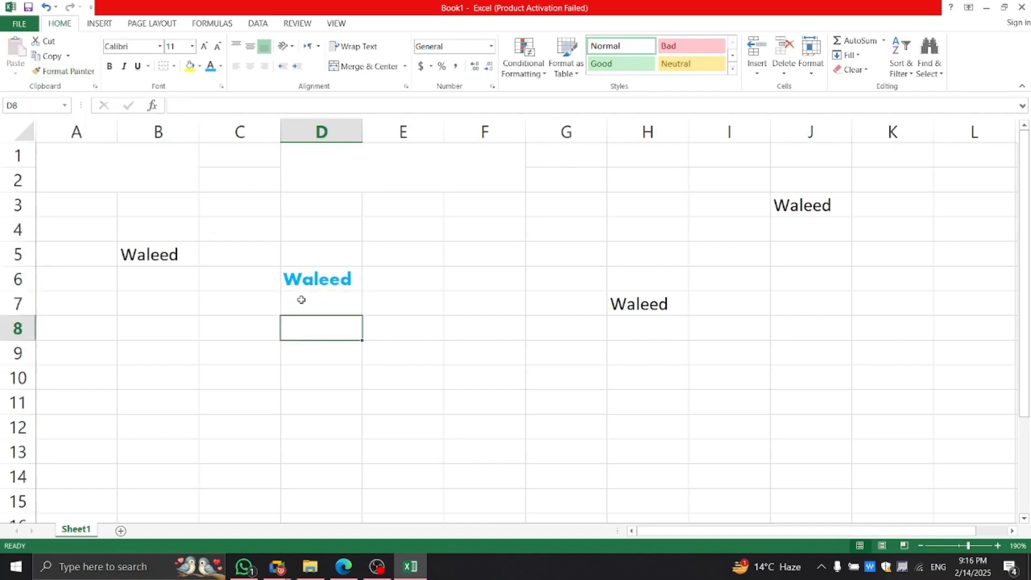
{"action": "left_click", "coordinate": [305, 288]}
{"action": "left_click", "coordinate": [59, 78]}
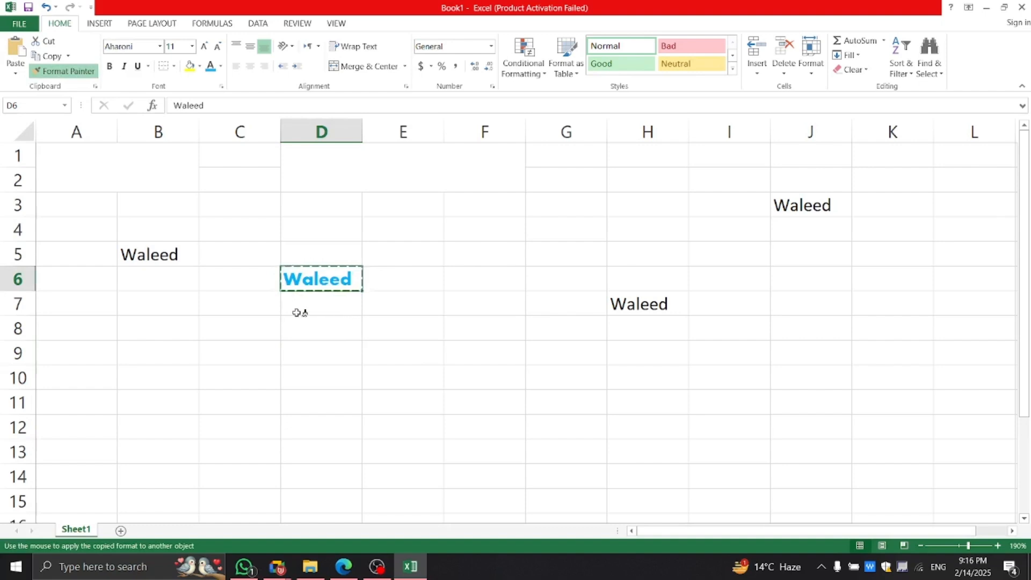
{"action": "left_click", "coordinate": [156, 257]}
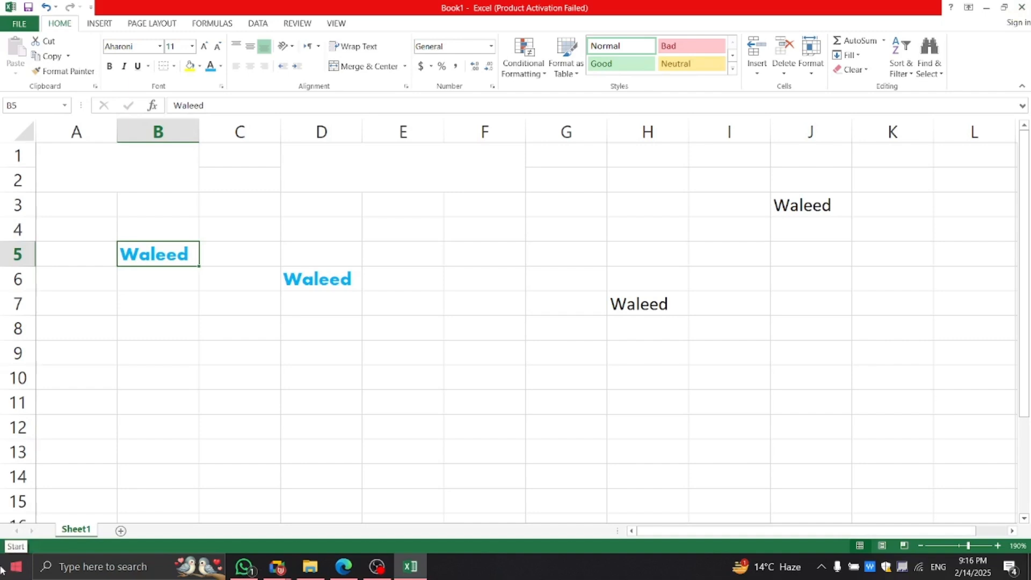
{"action": "left_click", "coordinate": [68, 71]}
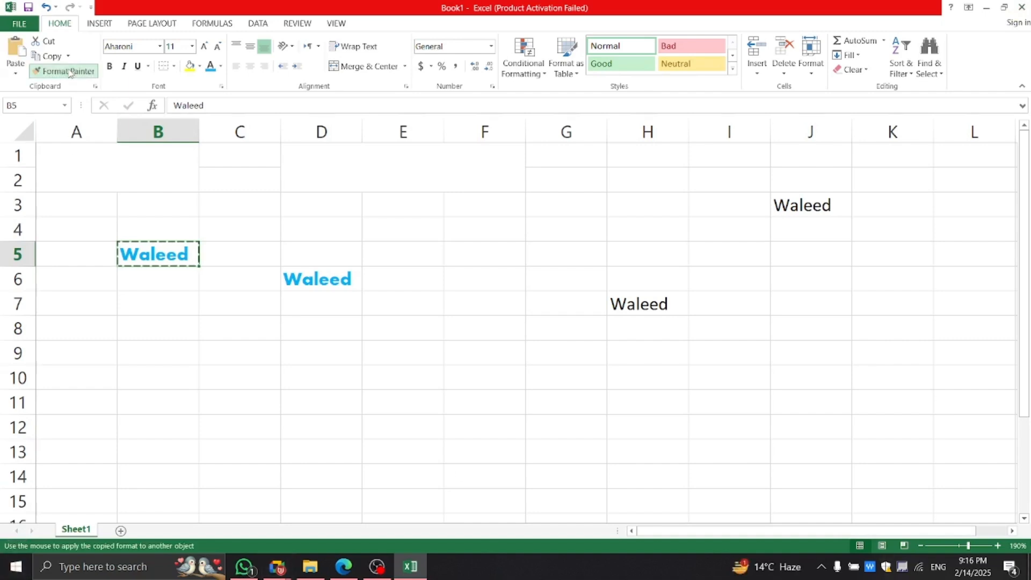
Paint the blue bold Aharoni style onto H7 and J3, then bring the Meet call forward.
{"action": "left_click", "coordinate": [643, 304]}
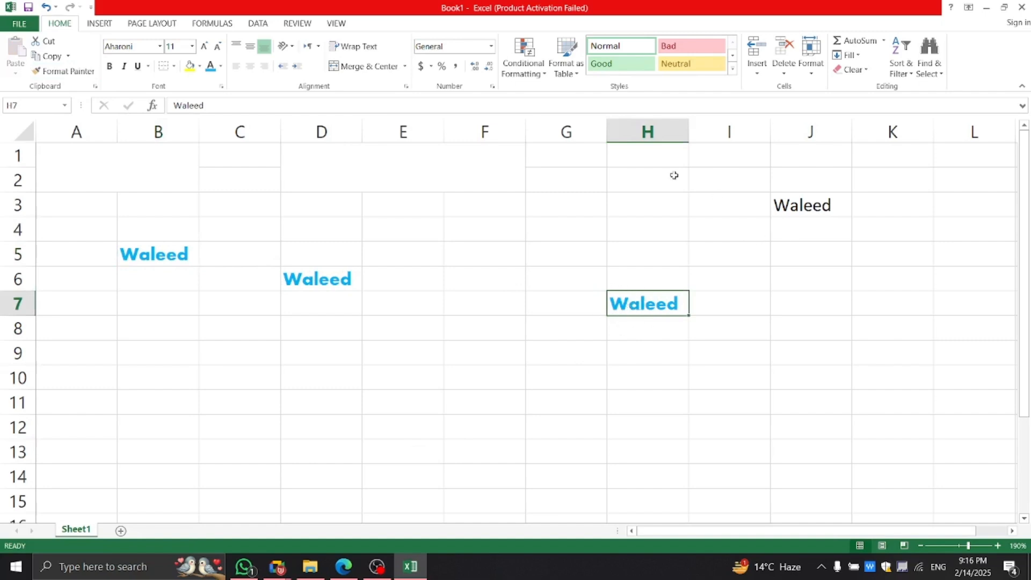
{"action": "left_click", "coordinate": [789, 203]}
{"action": "left_click", "coordinate": [617, 309]}
{"action": "left_click", "coordinate": [64, 71]}
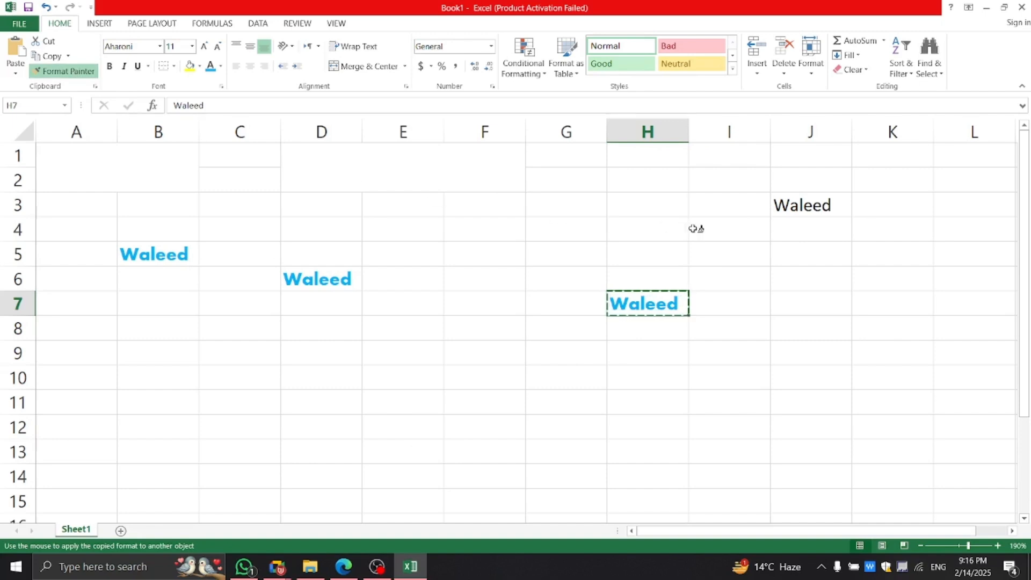
{"action": "left_click", "coordinate": [782, 205]}
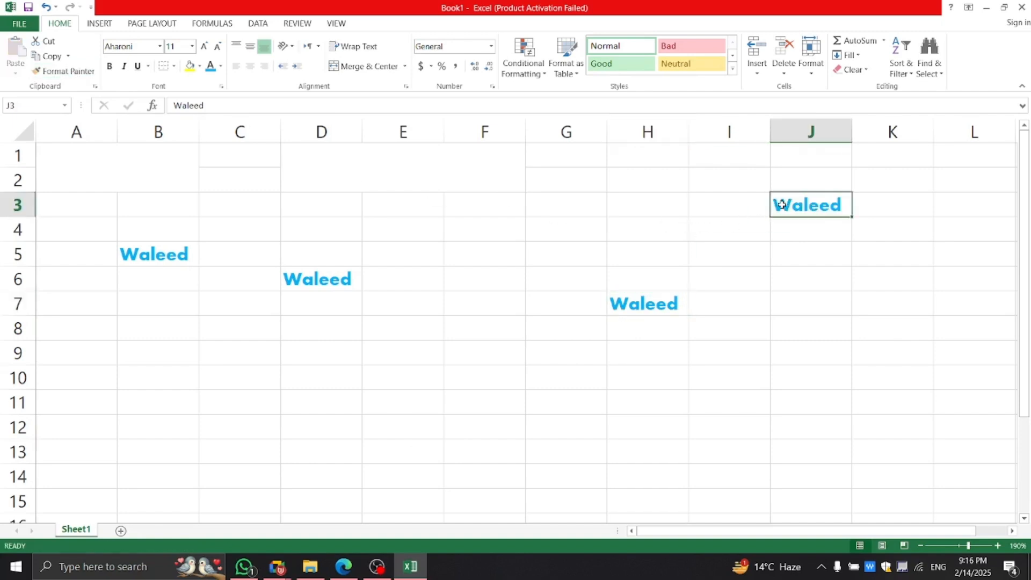
{"action": "left_click", "coordinate": [774, 298]}
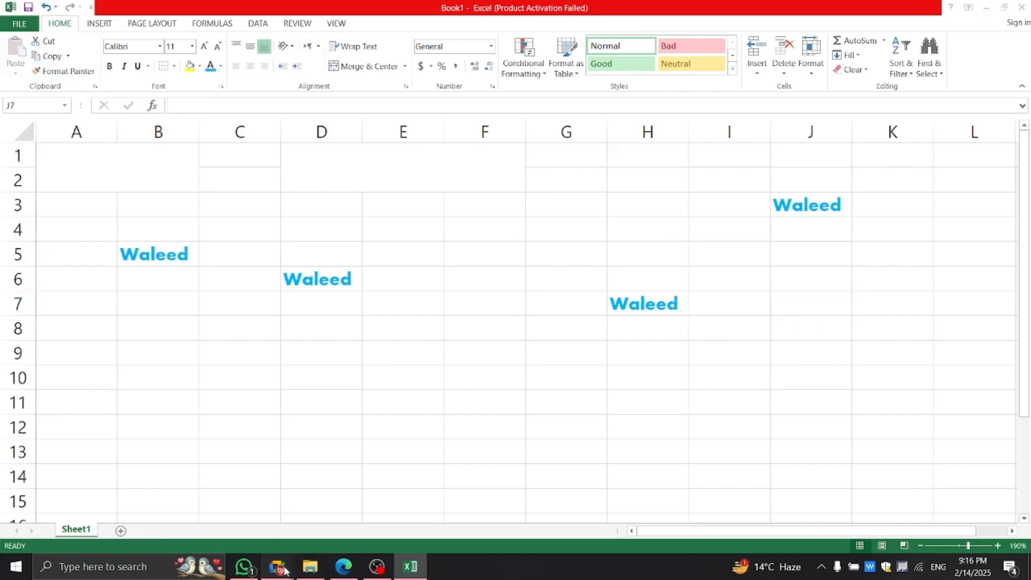
{"action": "mouse_move", "coordinate": [277, 566]}
{"action": "left_click", "coordinate": [261, 518]}
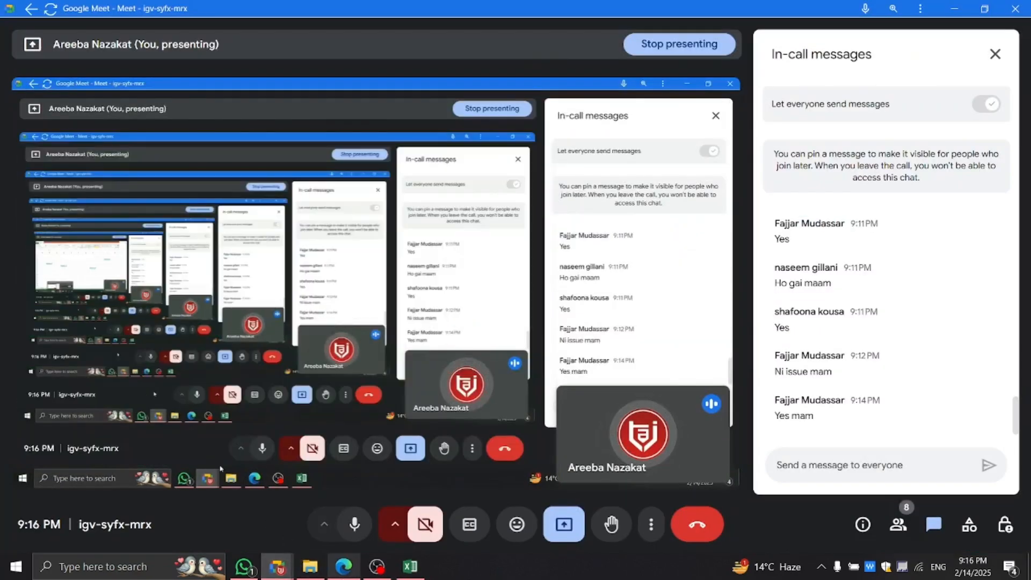
Walk through the PDF's Format Painter, Excel Cells, Cell Style and Font Style rows, then return to Excel.
{"action": "left_click", "coordinate": [344, 566]}
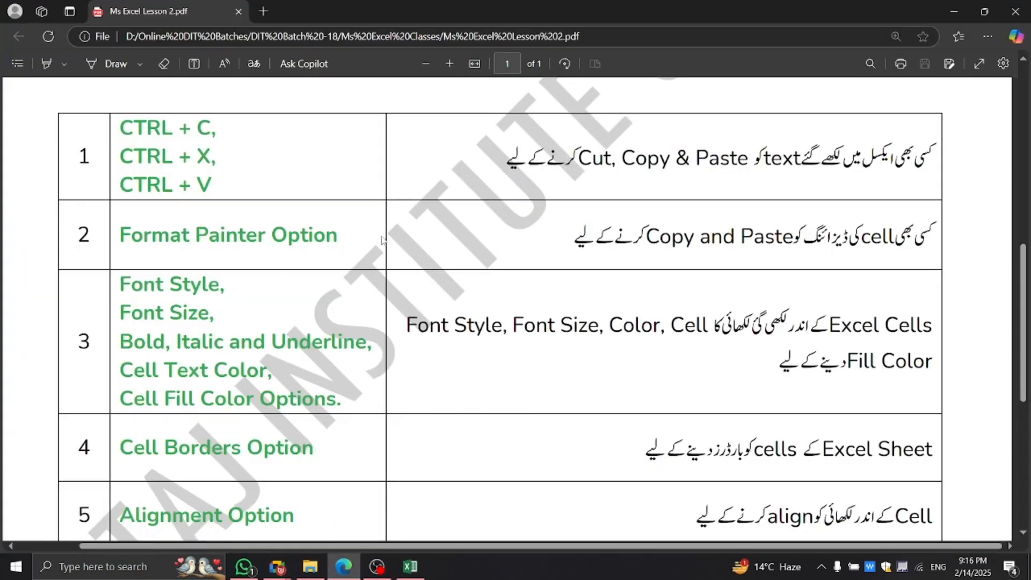
{"action": "left_click_drag", "start_coordinate": [382, 239], "coordinate": [157, 285]}
{"action": "left_click", "coordinate": [719, 360]}
{"action": "left_click_drag", "start_coordinate": [929, 327], "coordinate": [717, 325]}
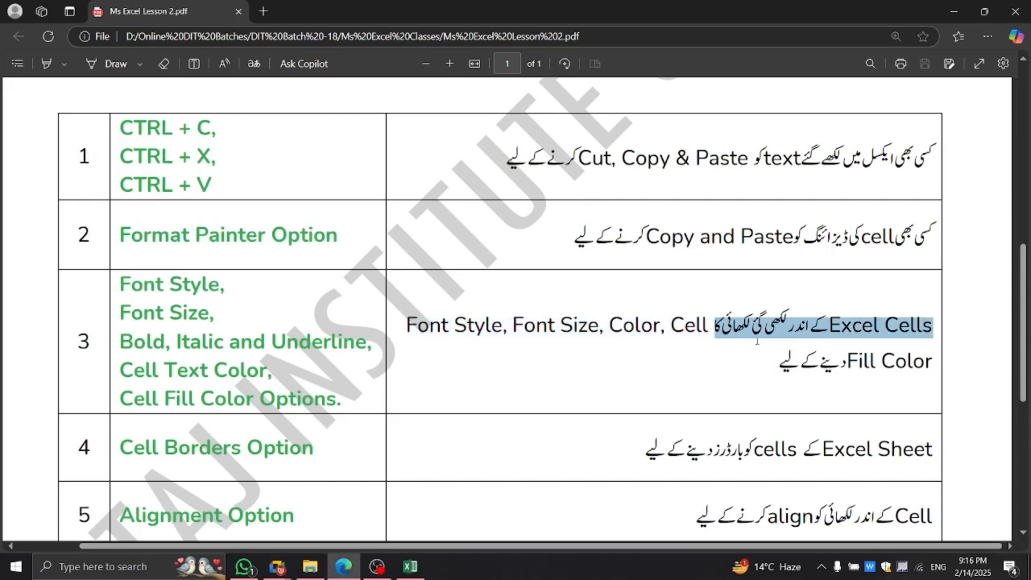
{"action": "left_click", "coordinate": [756, 339]}
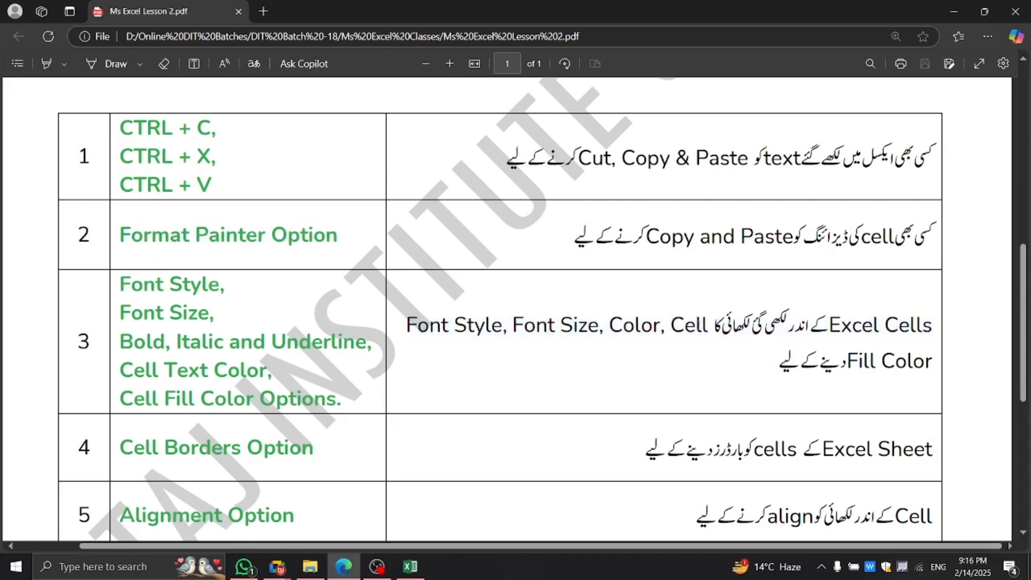
{"action": "left_click_drag", "start_coordinate": [708, 321], "coordinate": [561, 326]}
{"action": "left_click", "coordinate": [534, 326]}
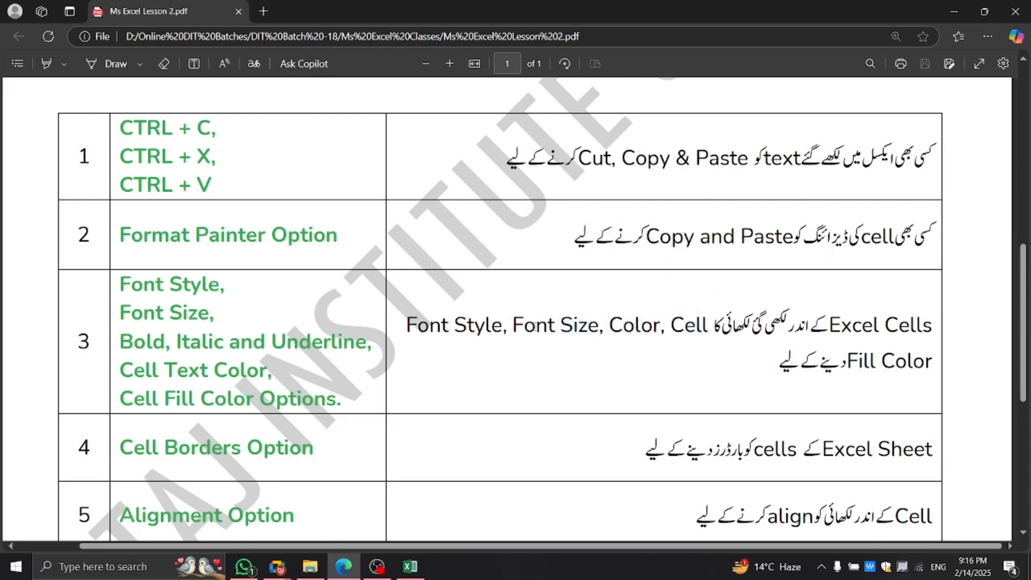
{"action": "double_click", "coordinate": [492, 325]}
{"action": "left_click", "coordinate": [651, 362]}
{"action": "left_click_drag", "start_coordinate": [227, 281], "coordinate": [129, 284]}
{"action": "left_click", "coordinate": [129, 283]}
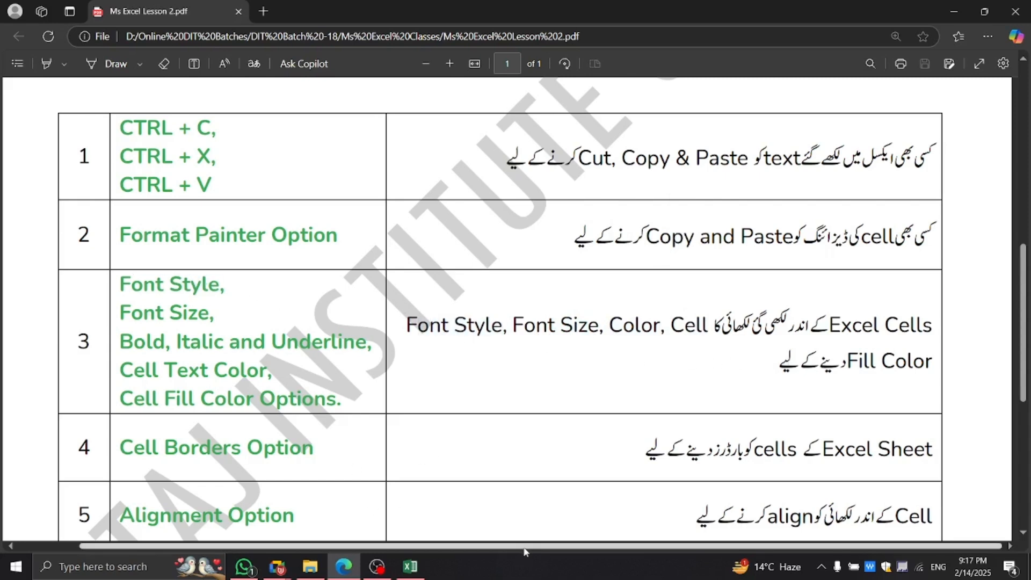
{"action": "left_click", "coordinate": [404, 577]}
Set the Waleed in D6 to Bauhaus 93 after briefly trying Bodoni MT Poster Compressed.
{"action": "left_click", "coordinate": [307, 283]}
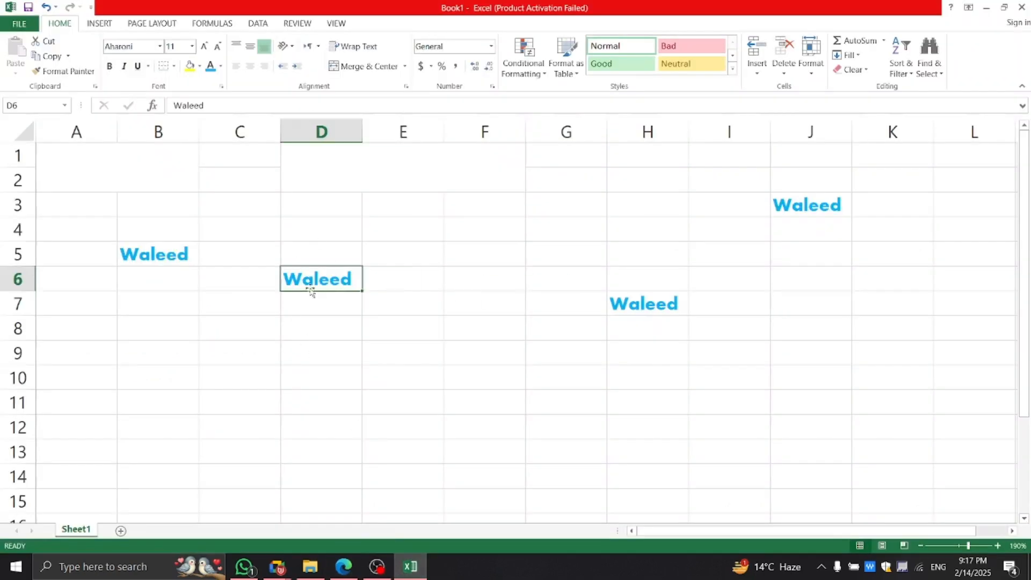
{"action": "left_click", "coordinate": [160, 47]}
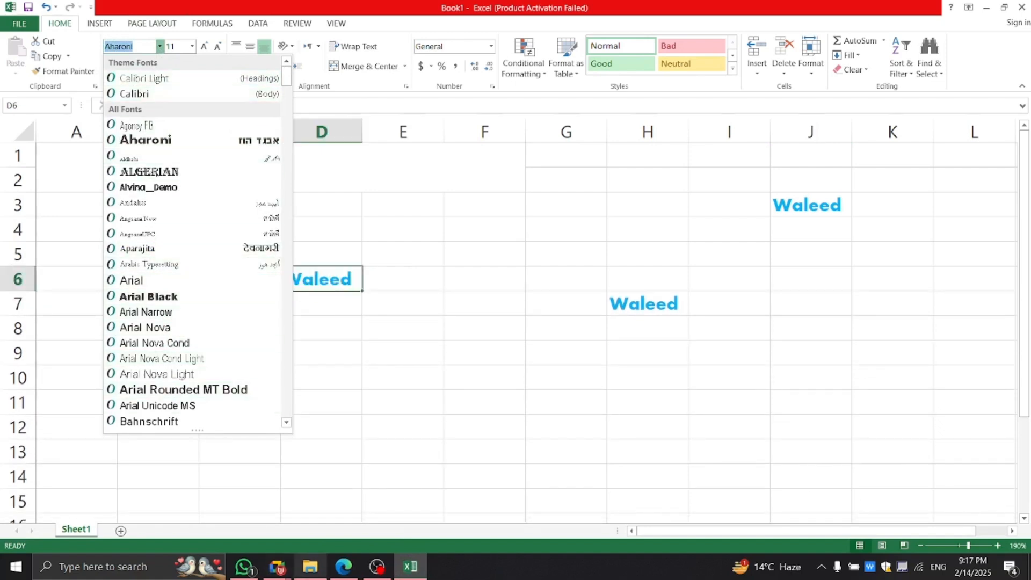
{"action": "mouse_move", "coordinate": [410, 566]}
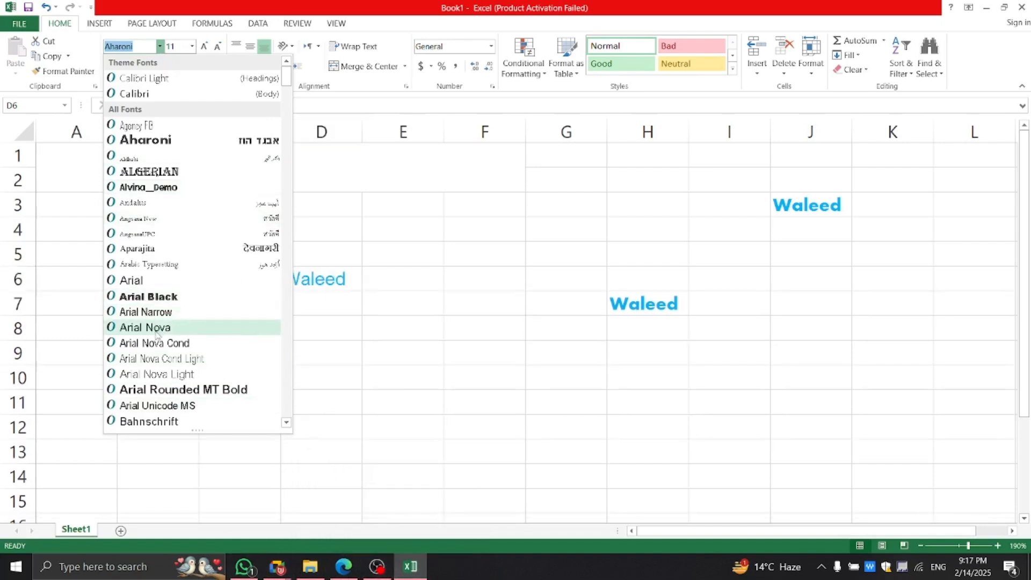
{"action": "scroll", "coordinate": [156, 330], "scroll_direction": "down", "scroll_amount": 10}
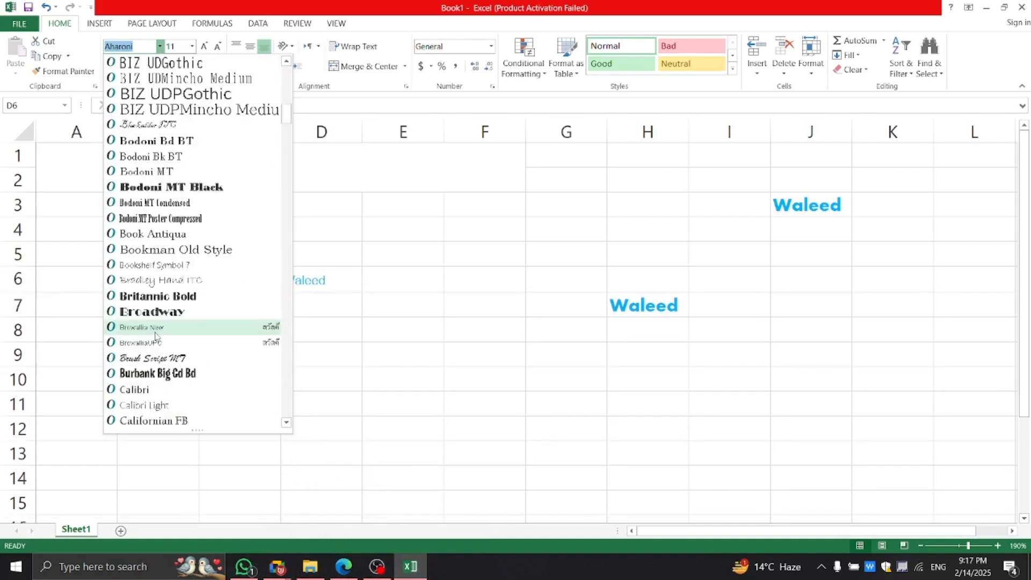
{"action": "left_click", "coordinate": [172, 220]}
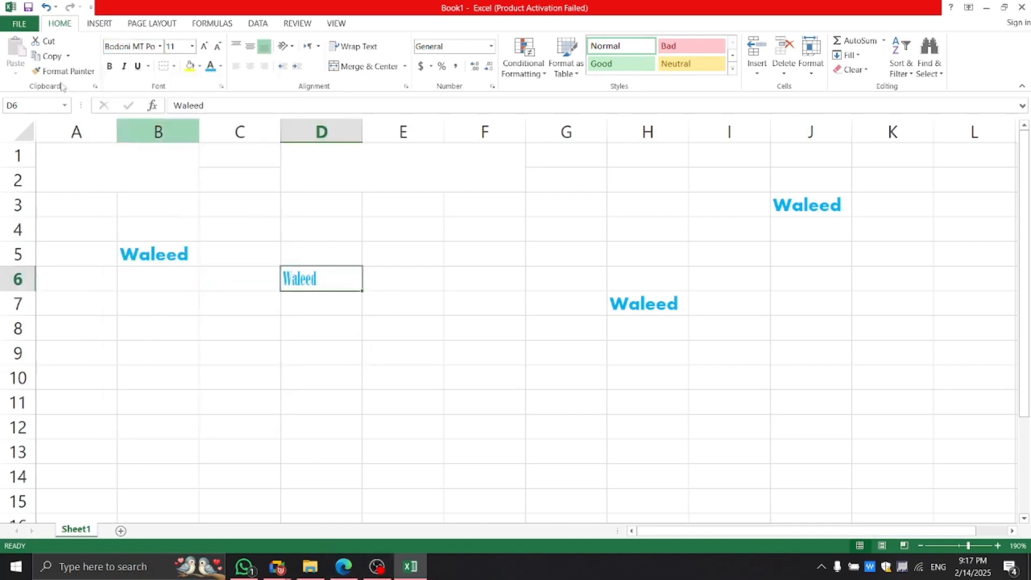
{"action": "left_click", "coordinate": [159, 47]}
{"action": "scroll", "coordinate": [148, 161], "scroll_direction": "down", "scroll_amount": 5}
{"action": "left_click", "coordinate": [146, 156]}
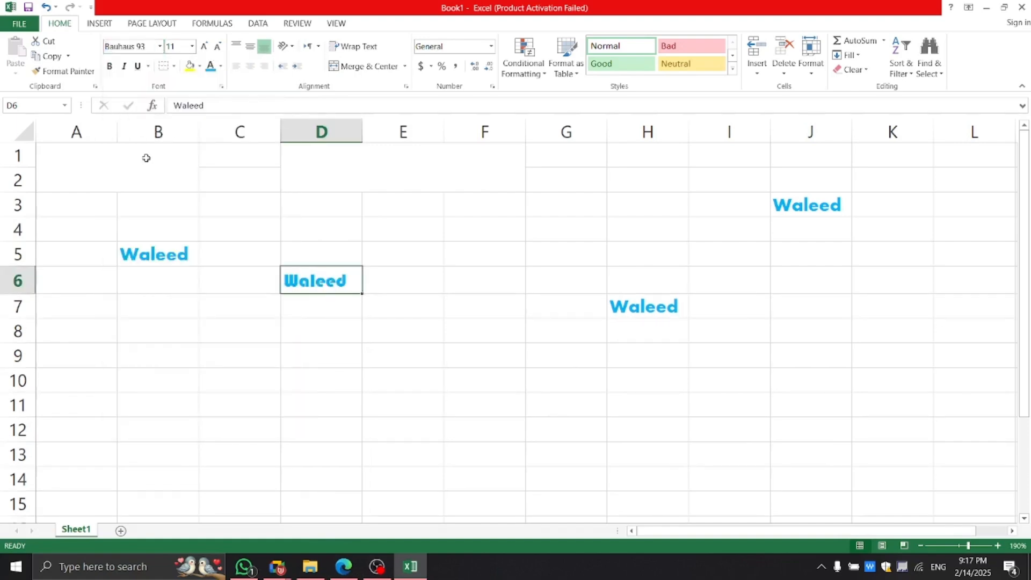
Highlight the Font Size item in the lesson PDF, then come back to Excel.
{"action": "left_click", "coordinate": [342, 563]}
{"action": "left_click_drag", "start_coordinate": [209, 311], "coordinate": [124, 317]}
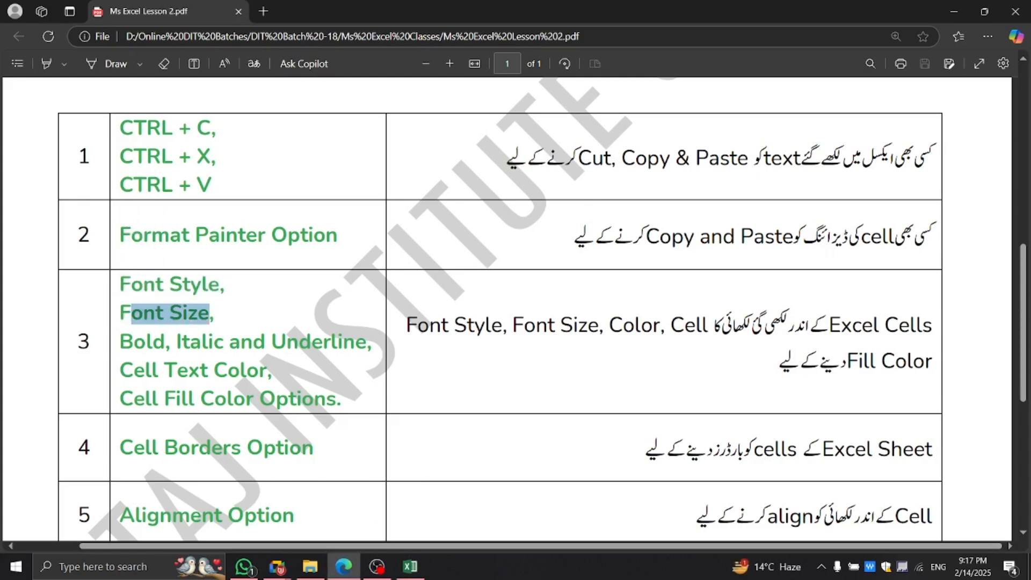
{"action": "left_click", "coordinate": [424, 569]}
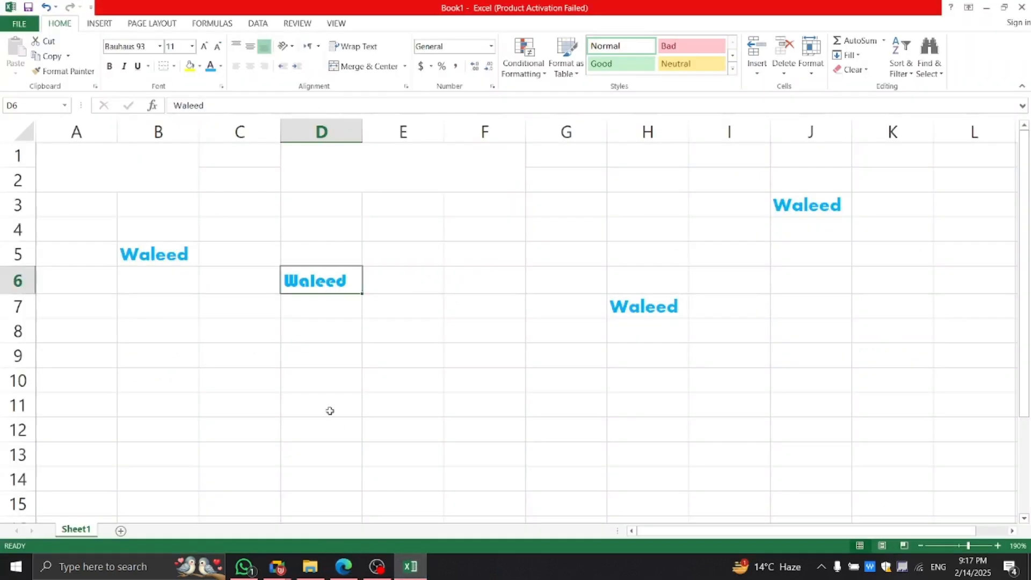
Try bigger and smaller font sizes on D6's text, then settle on 11 point.
{"action": "left_click", "coordinate": [202, 47]}
{"action": "left_click", "coordinate": [202, 47]}
{"action": "left_click", "coordinate": [202, 46]}
{"action": "left_click", "coordinate": [202, 46]}
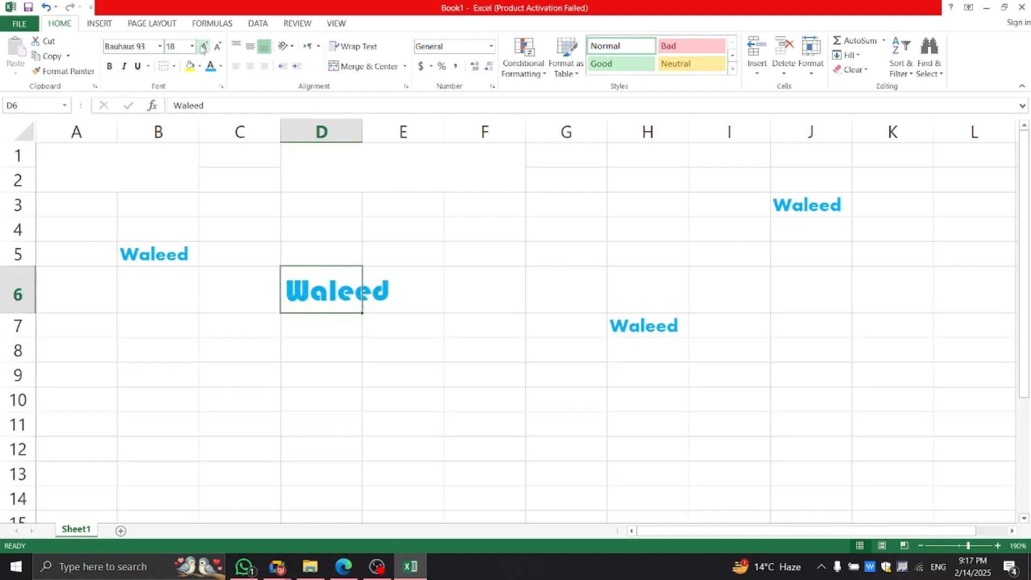
{"action": "left_click", "coordinate": [218, 47]}
{"action": "left_click", "coordinate": [218, 47]}
{"action": "left_click", "coordinate": [217, 47]}
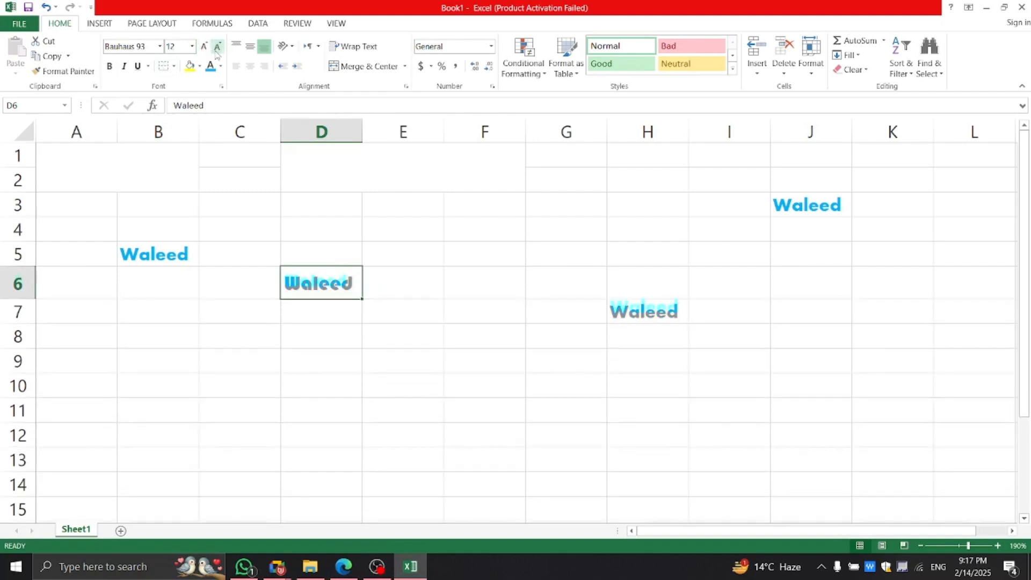
{"action": "left_click", "coordinate": [217, 48]}
{"action": "left_click", "coordinate": [204, 47]}
{"action": "left_click", "coordinate": [192, 46]}
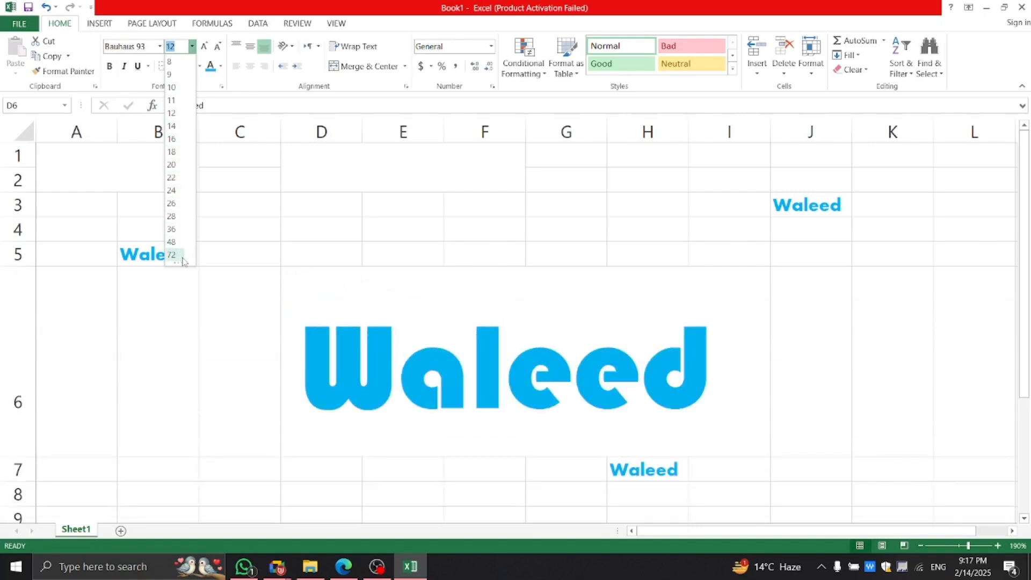
{"action": "left_click", "coordinate": [173, 101]}
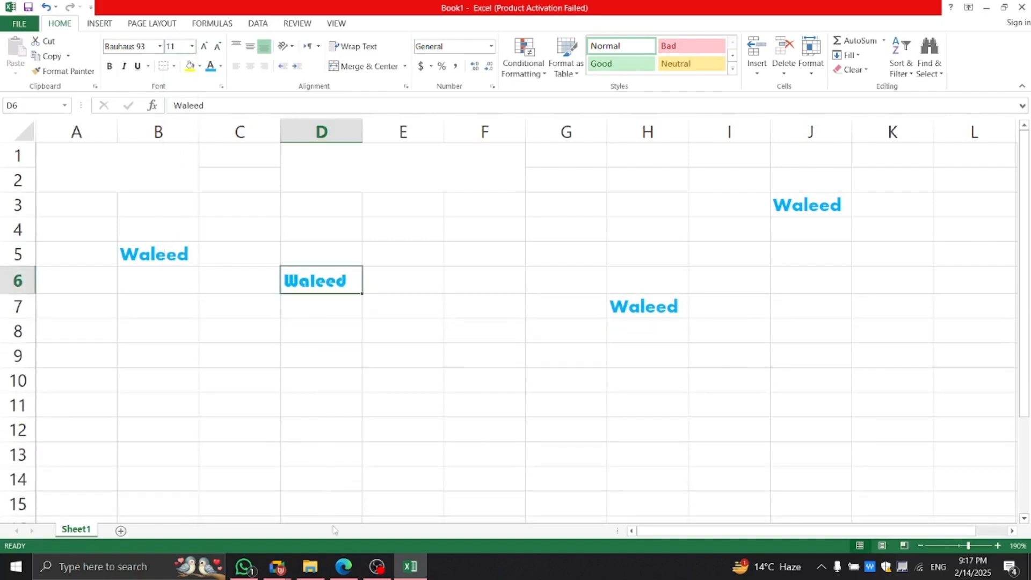
{"action": "left_click", "coordinate": [341, 567]}
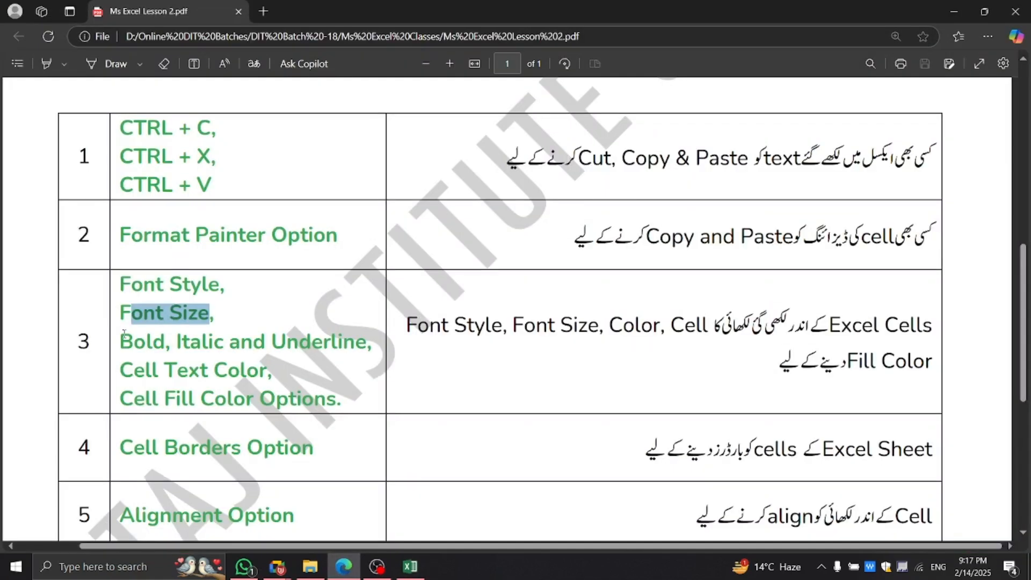
Highlight the Bold, Italic and Underline item in the PDF, select B5, then bring up the Meet call.
{"action": "left_click_drag", "start_coordinate": [123, 340], "coordinate": [338, 347]}
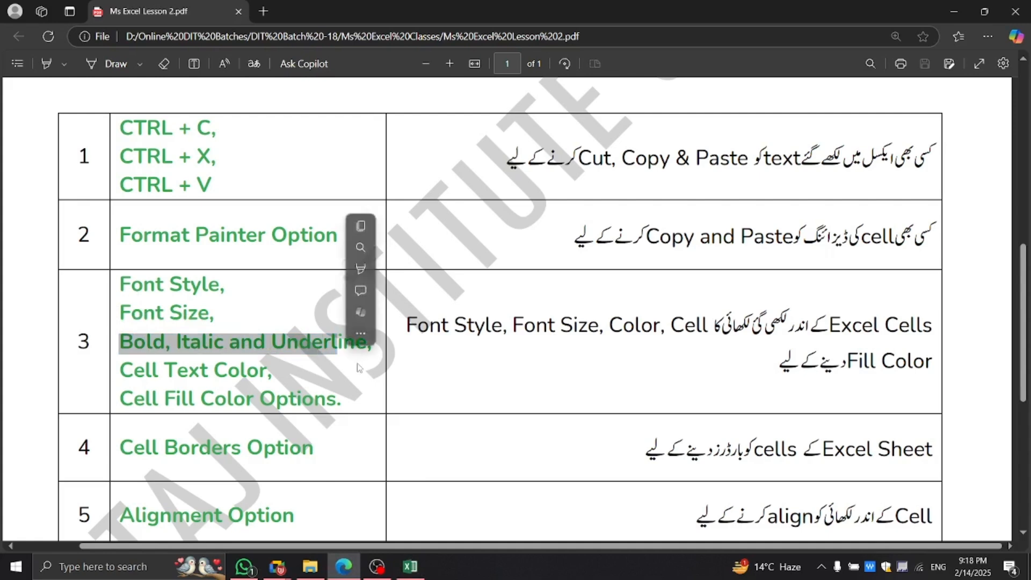
{"action": "left_click", "coordinate": [361, 371]}
{"action": "left_click", "coordinate": [411, 568]}
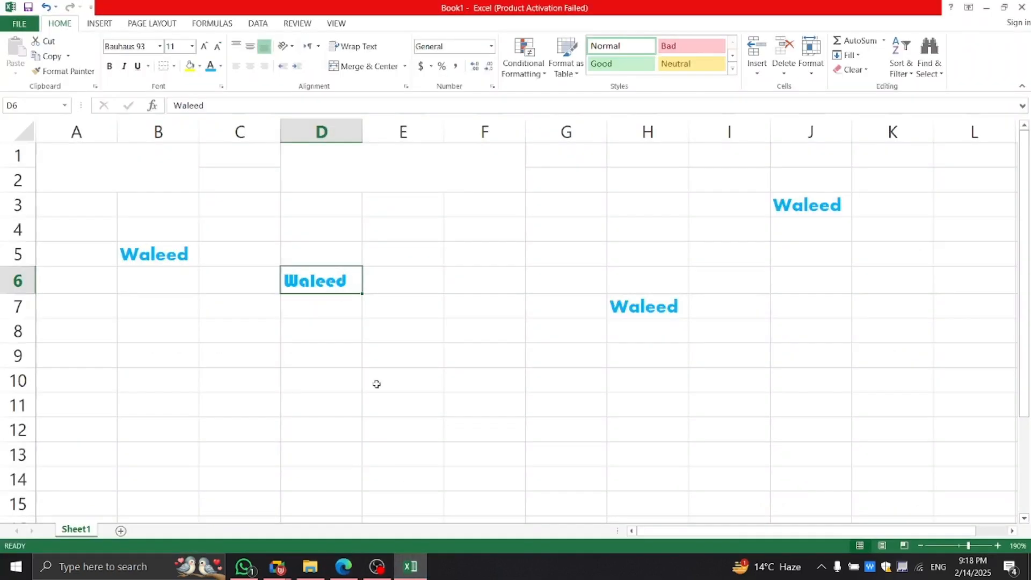
{"action": "left_click", "coordinate": [155, 255]}
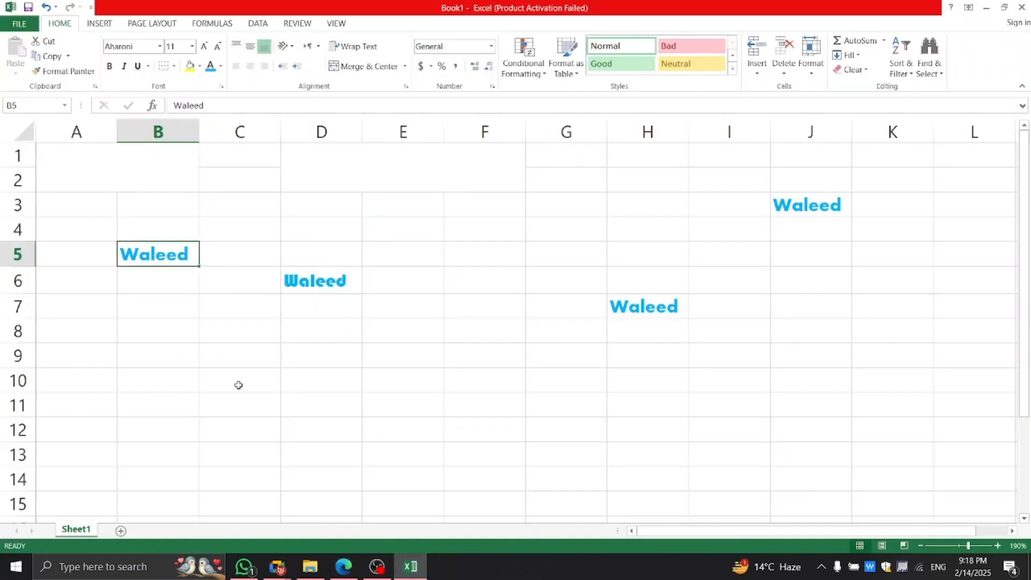
{"action": "mouse_move", "coordinate": [278, 567]}
{"action": "left_click", "coordinate": [239, 518]}
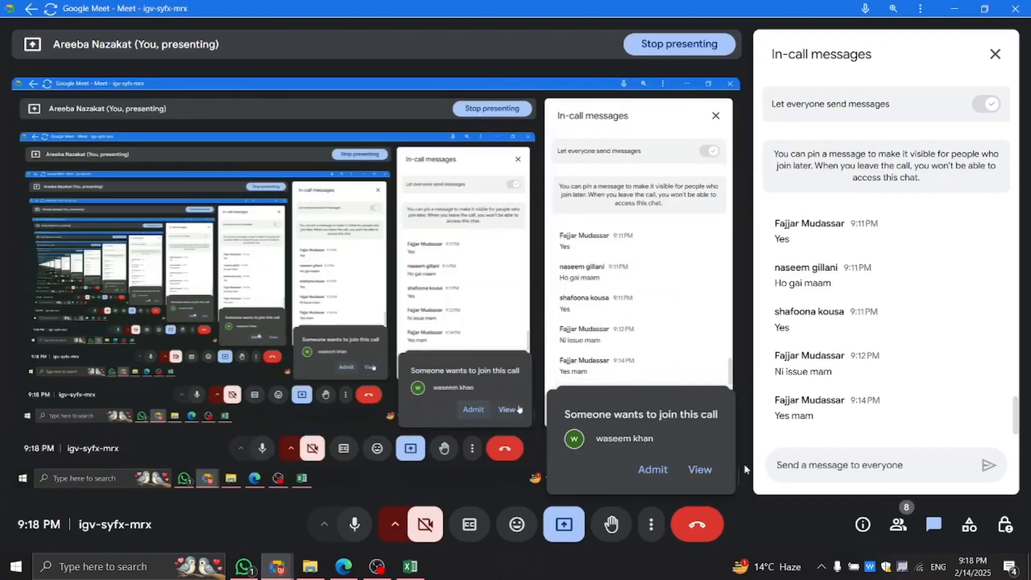
Admit the waiting participant to the call, then return to Excel and select D6.
{"action": "left_click", "coordinate": [654, 470]}
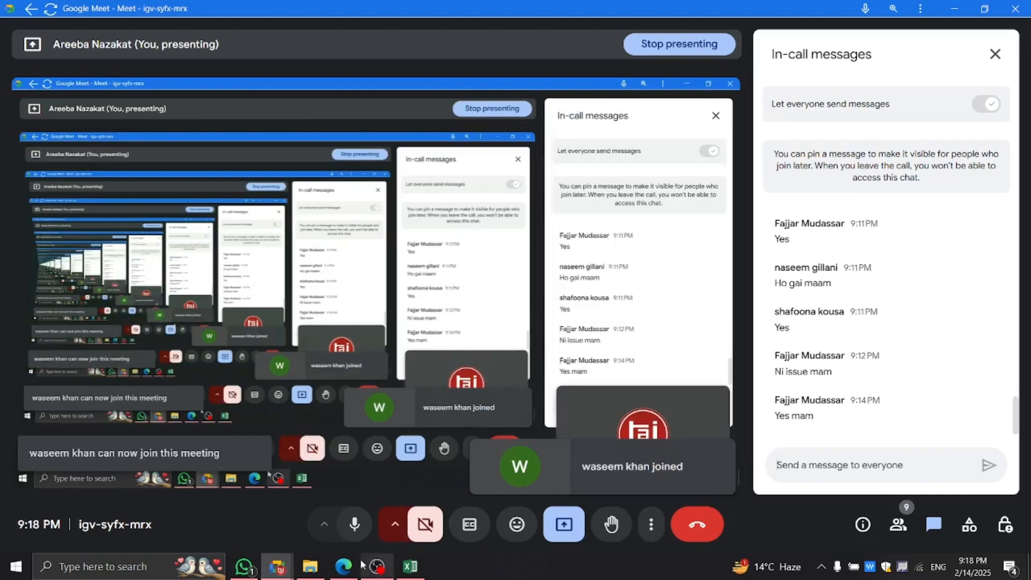
{"action": "mouse_move", "coordinate": [347, 567]}
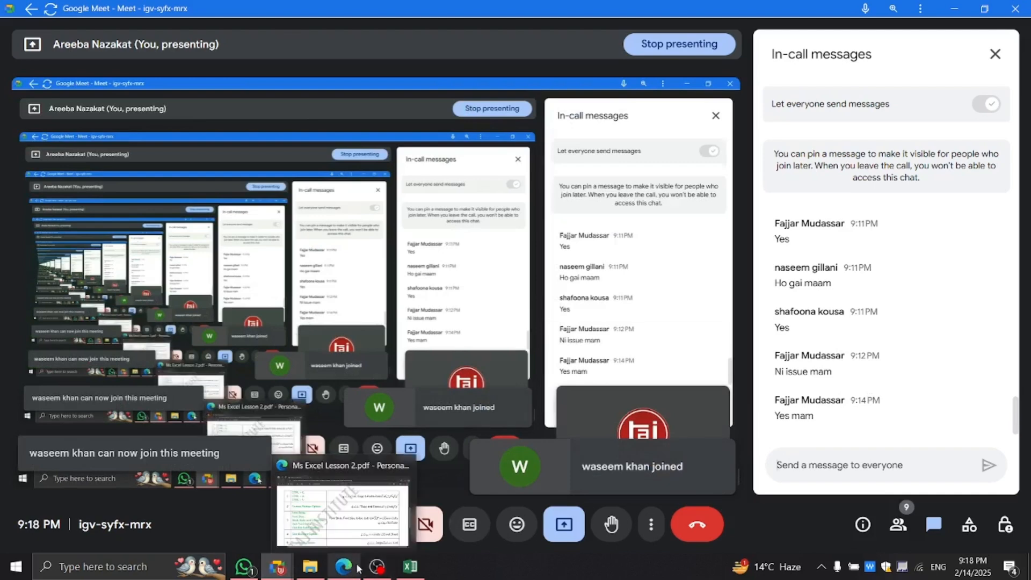
{"action": "left_click", "coordinate": [410, 567]}
{"action": "left_click", "coordinate": [330, 270]}
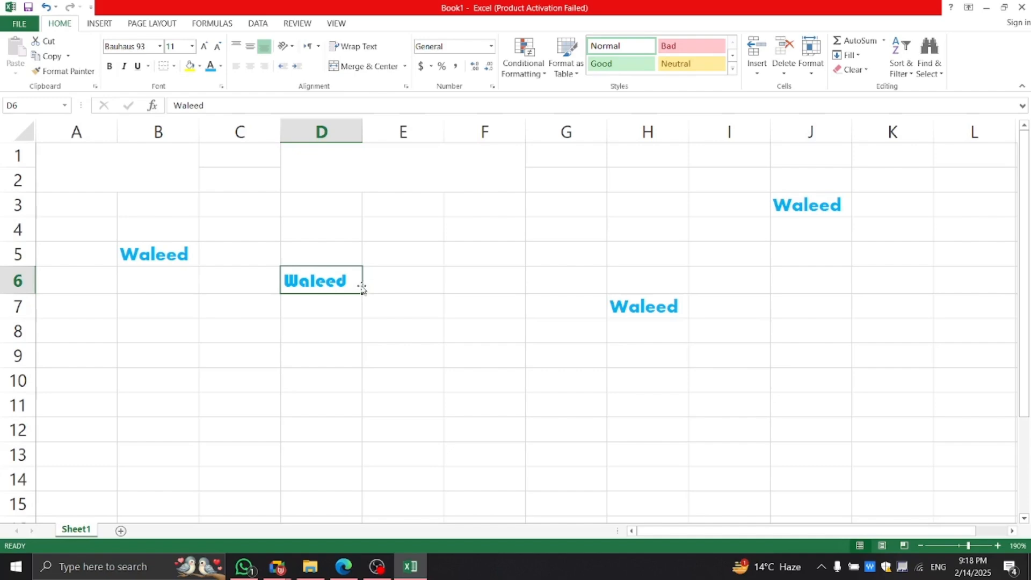
{"action": "left_click", "coordinate": [384, 321]}
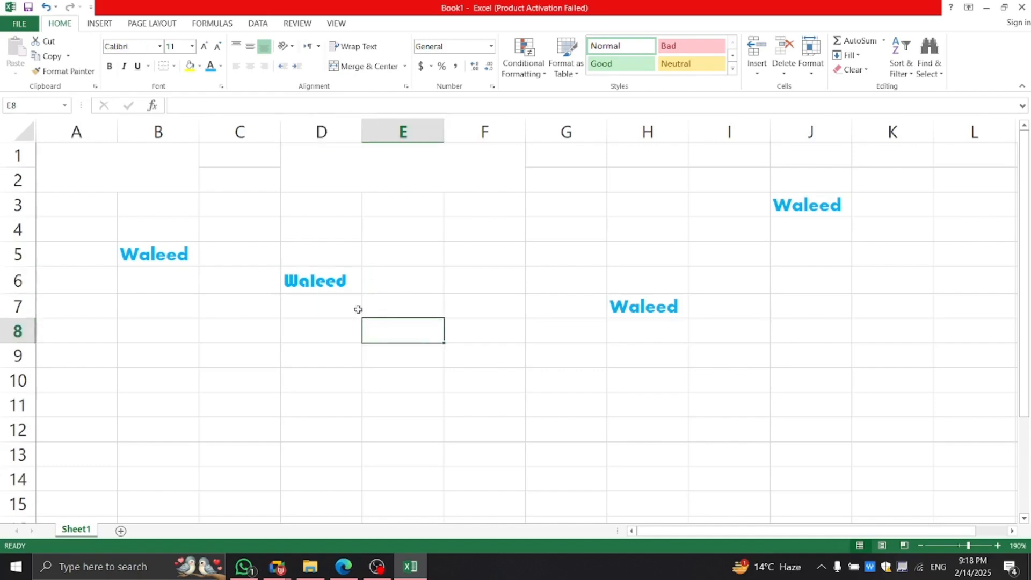
{"action": "left_click", "coordinate": [295, 280]}
{"action": "left_click", "coordinate": [343, 566]}
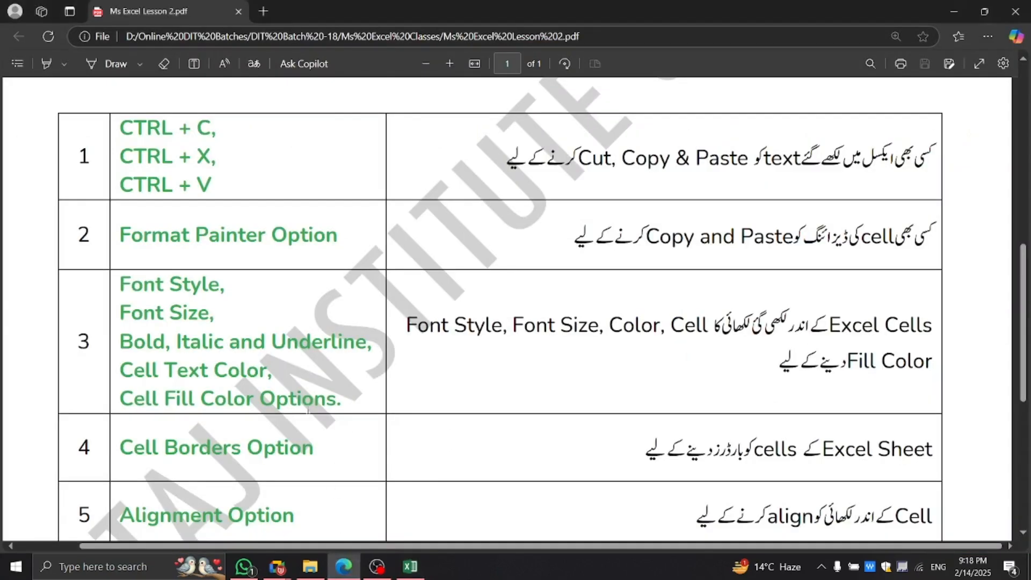
{"action": "scroll", "coordinate": [251, 337], "scroll_direction": "down", "scroll_amount": 5}
{"action": "left_click_drag", "start_coordinate": [129, 267], "coordinate": [381, 304]}
{"action": "left_click", "coordinate": [382, 306]}
{"action": "scroll", "coordinate": [376, 322], "scroll_direction": "up", "scroll_amount": 5}
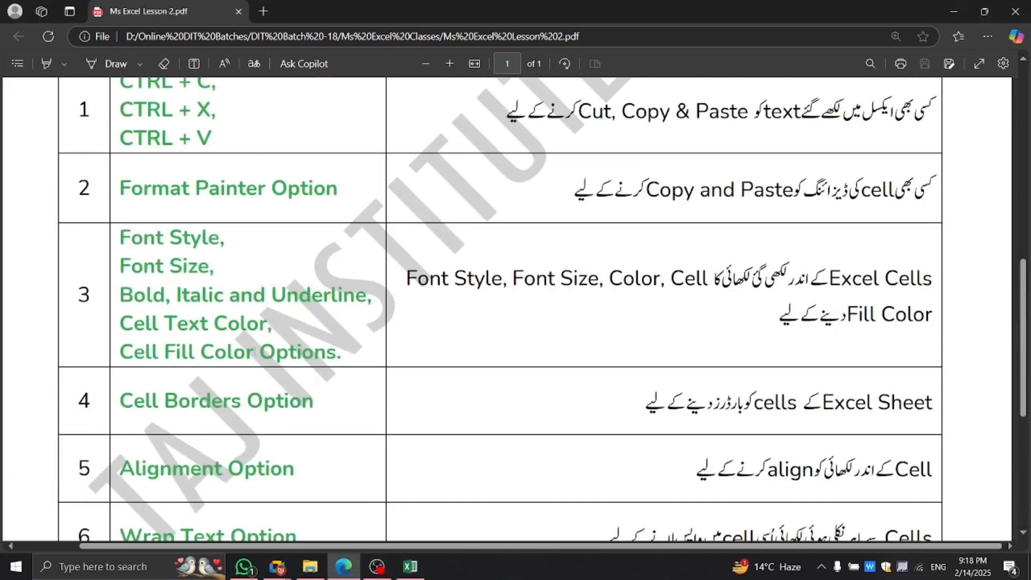
{"action": "left_click_drag", "start_coordinate": [122, 298], "coordinate": [379, 357]}
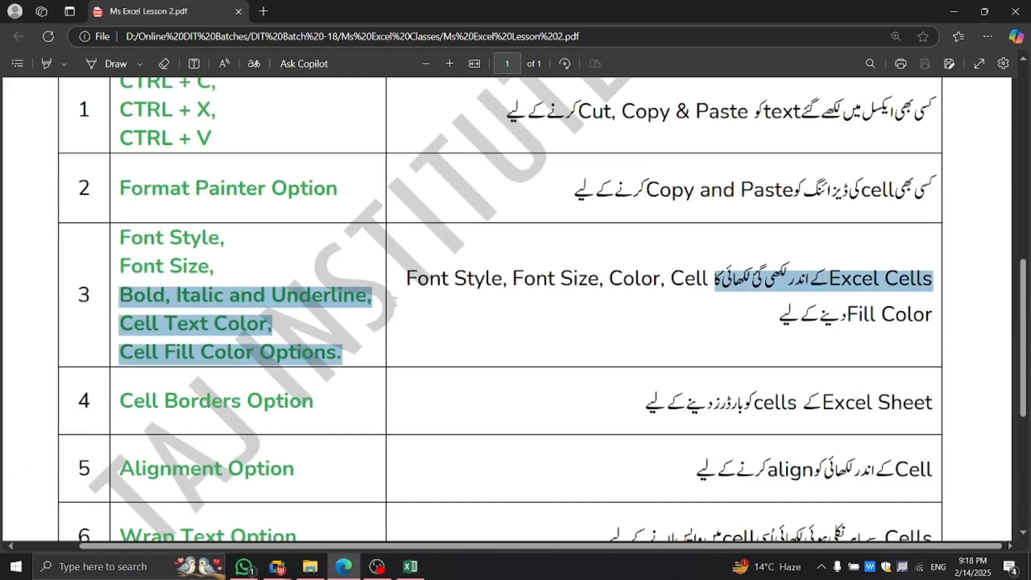
{"action": "left_click", "coordinate": [409, 574]}
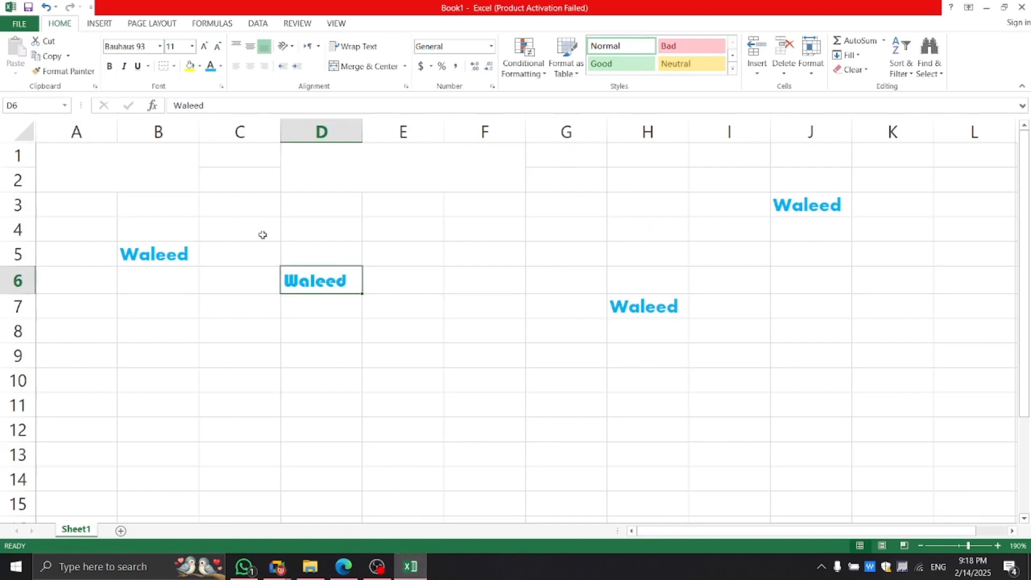
Apply bold, italic and double underline to D6's Waleed, then remove all three.
{"action": "left_click", "coordinate": [110, 65]}
{"action": "left_click", "coordinate": [125, 67]}
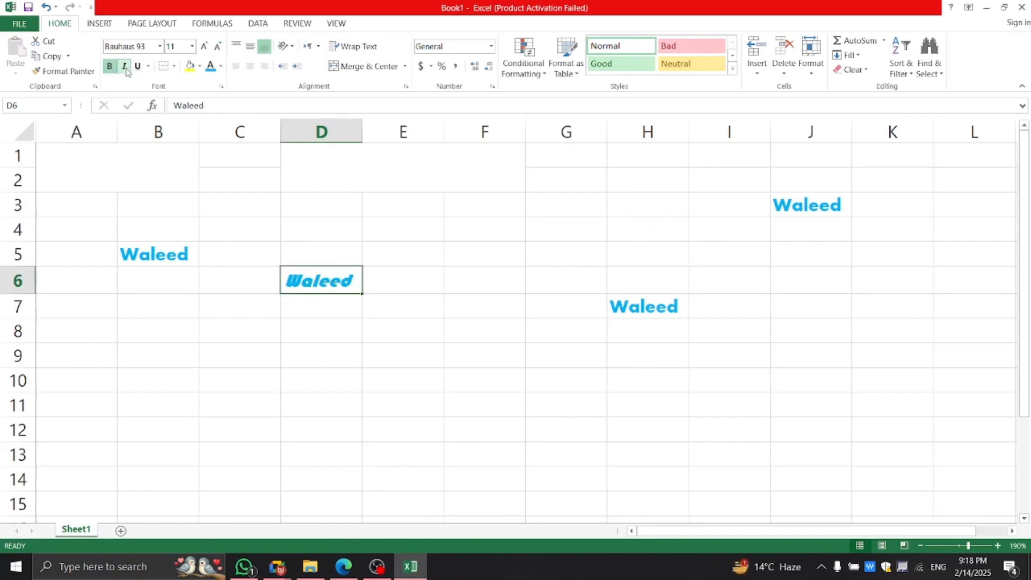
{"action": "left_click", "coordinate": [138, 66]}
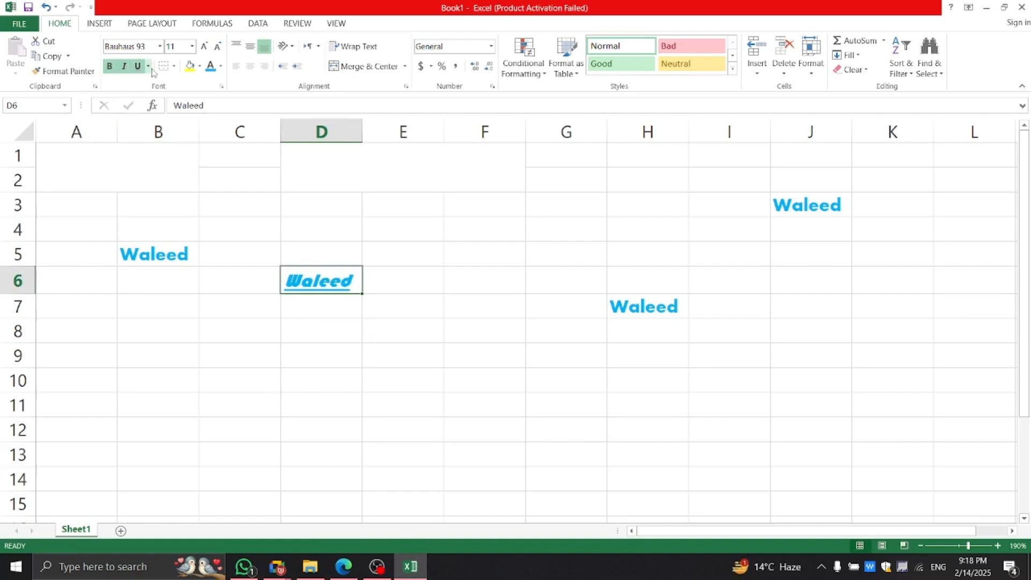
{"action": "left_click", "coordinate": [148, 66]}
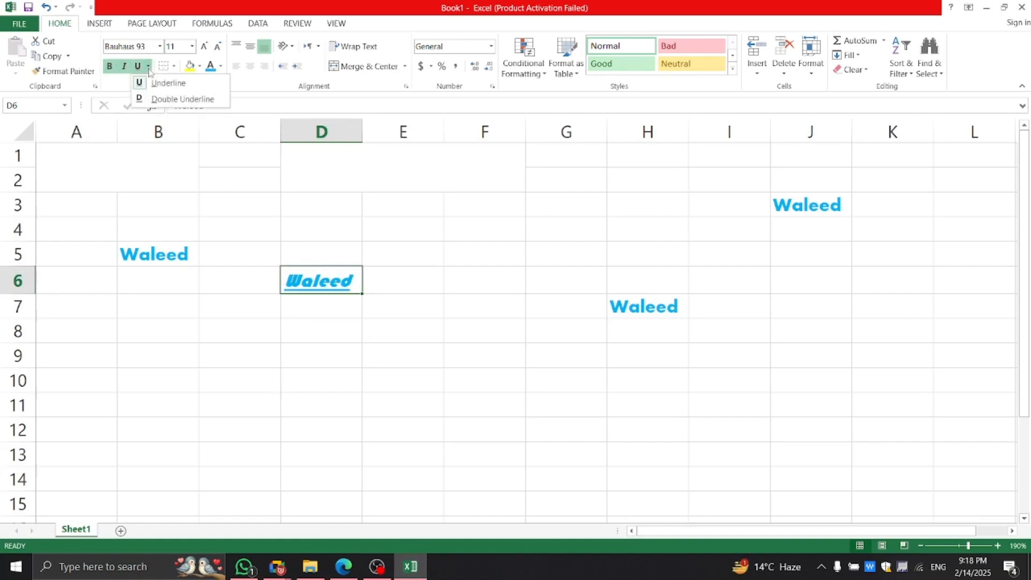
{"action": "left_click", "coordinate": [156, 98]}
{"action": "left_click", "coordinate": [148, 67]}
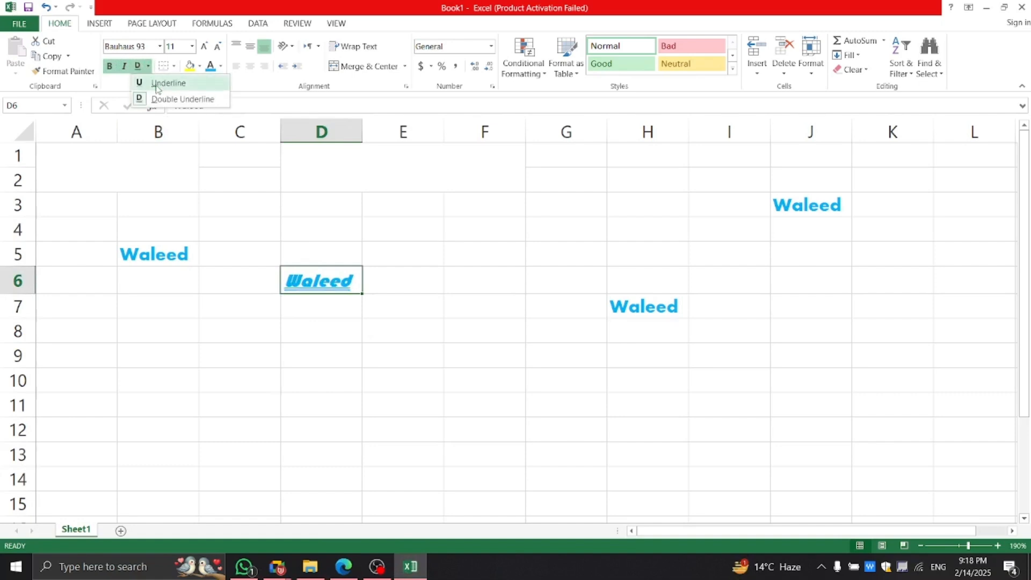
{"action": "left_click", "coordinate": [283, 279]}
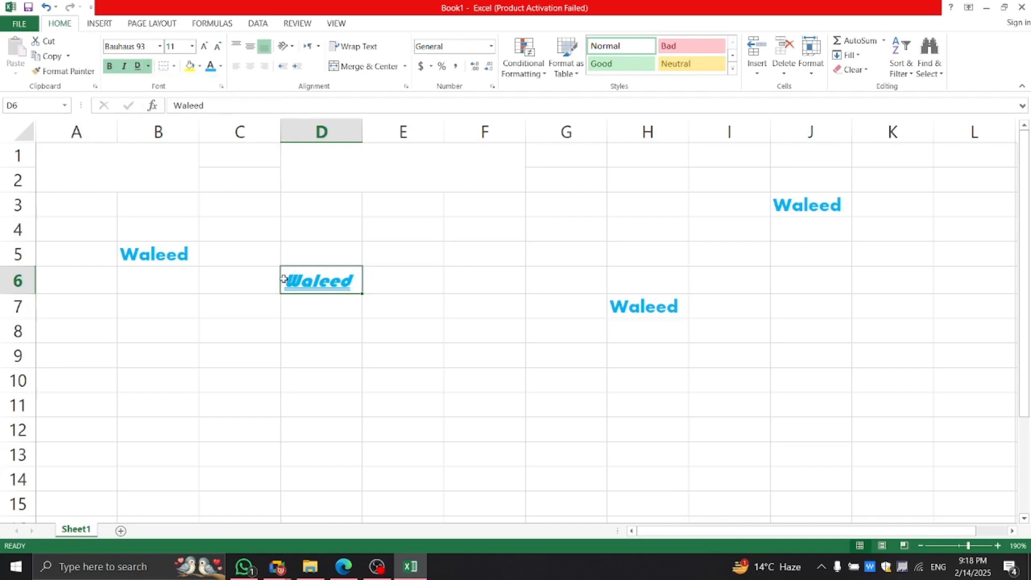
{"action": "left_click", "coordinate": [138, 66]}
{"action": "left_click", "coordinate": [124, 66]}
{"action": "left_click", "coordinate": [109, 66]}
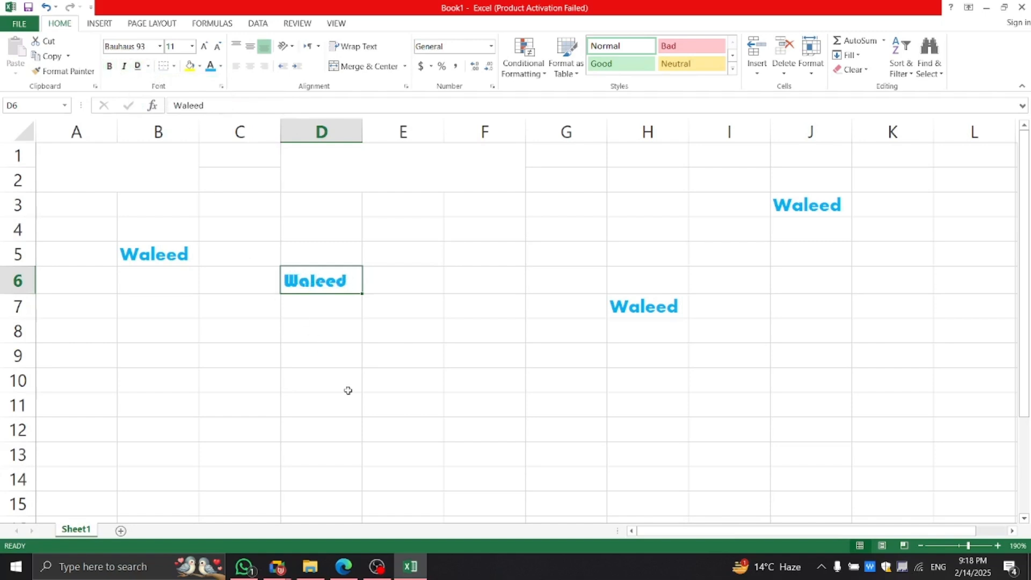
{"action": "left_click", "coordinate": [348, 390]}
Mark the Cell Text Color item in the lesson PDF and return to Excel.
{"action": "left_click", "coordinate": [343, 565]}
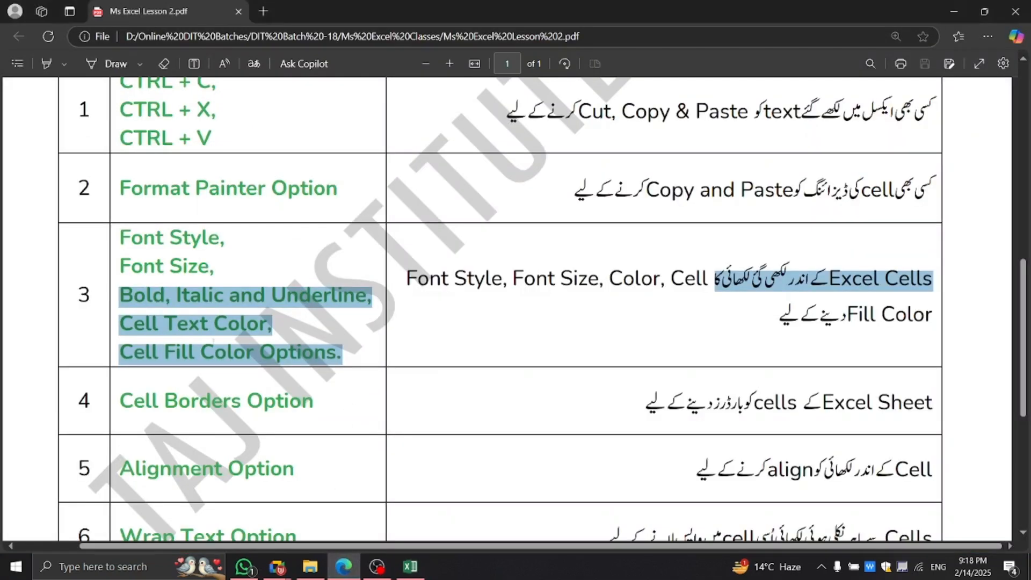
{"action": "left_click_drag", "start_coordinate": [120, 322], "coordinate": [273, 325]}
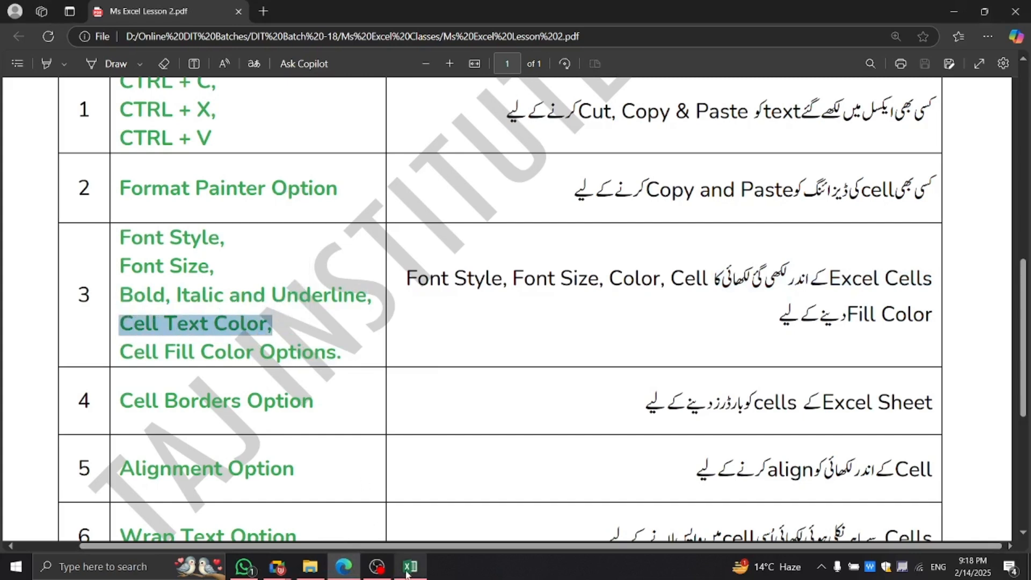
{"action": "left_click", "coordinate": [410, 567]}
{"action": "left_click", "coordinate": [336, 262]}
Change D6's Waleed text colour to Light Green.
{"action": "left_click", "coordinate": [290, 286]}
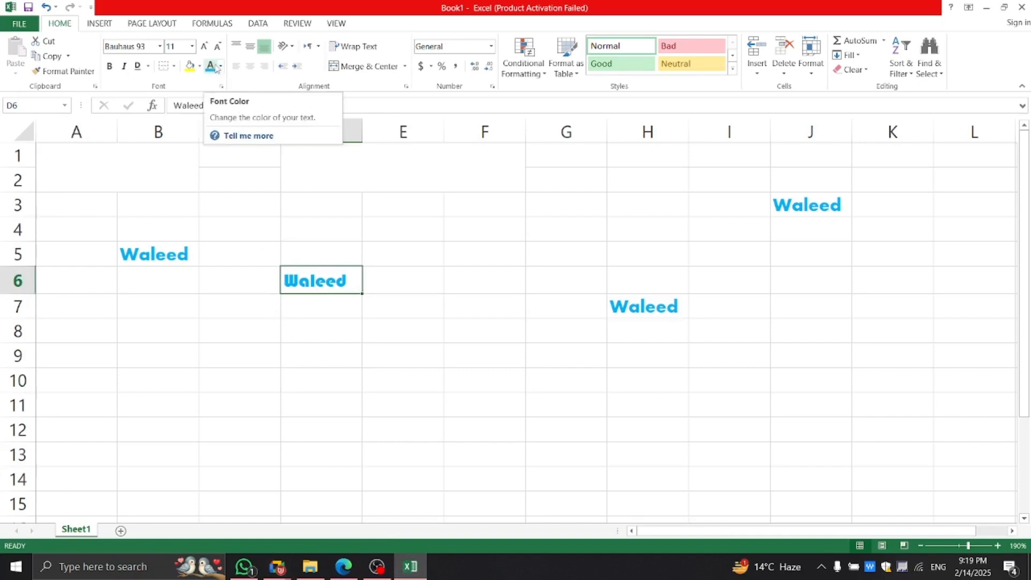
{"action": "left_click", "coordinate": [220, 66]}
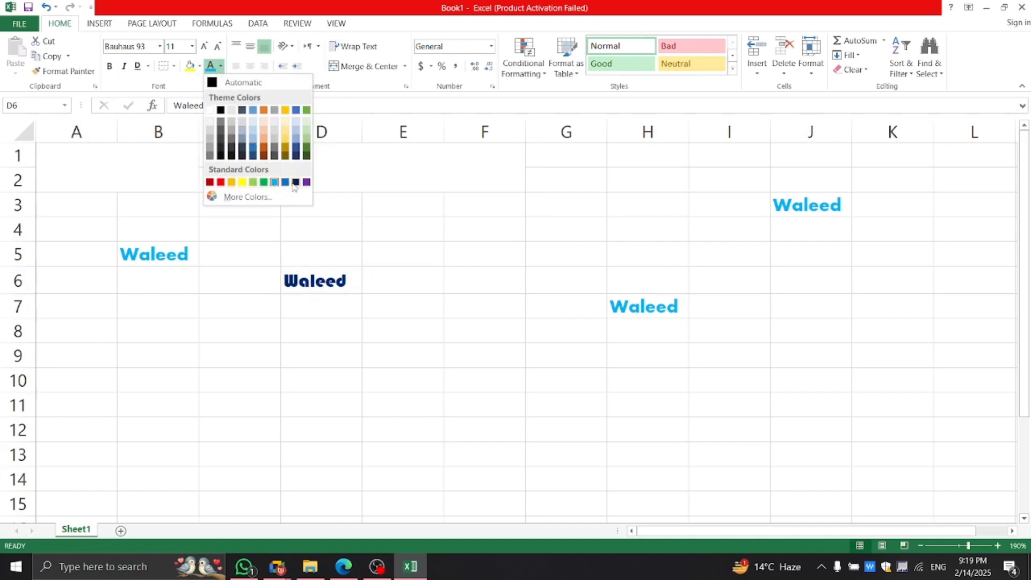
{"action": "left_click", "coordinate": [253, 183]}
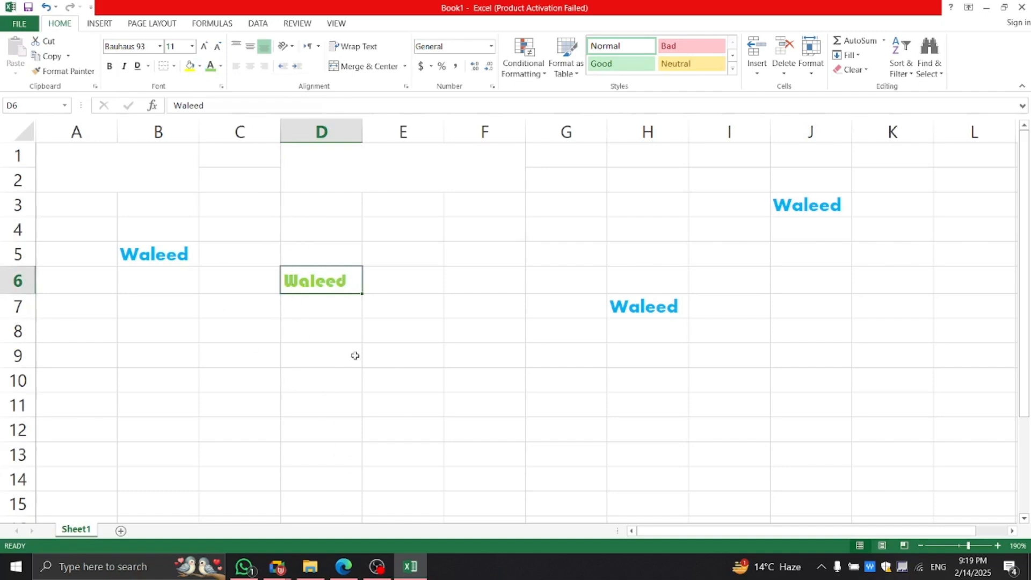
Mark the Cell Fill Color Options item in the lesson PDF and return to Excel.
{"action": "left_click", "coordinate": [344, 568]}
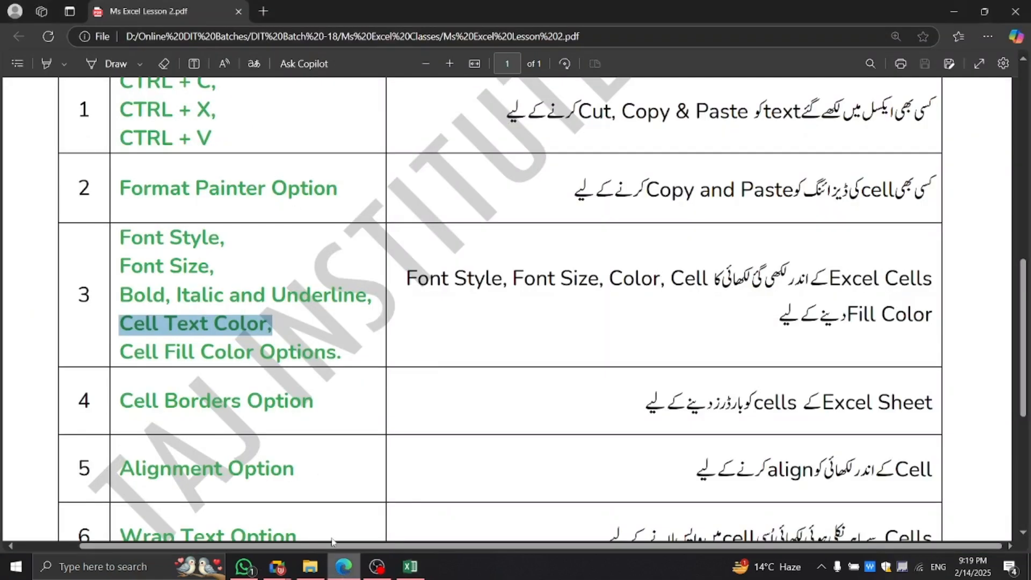
{"action": "left_click_drag", "start_coordinate": [340, 353], "coordinate": [134, 354]}
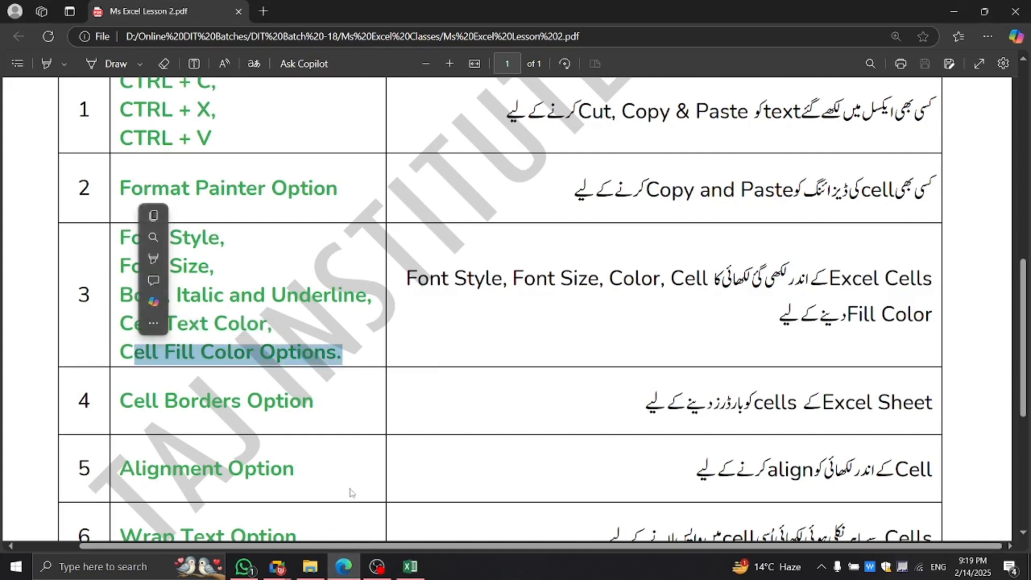
{"action": "left_click", "coordinate": [410, 566]}
{"action": "left_click", "coordinate": [285, 313]}
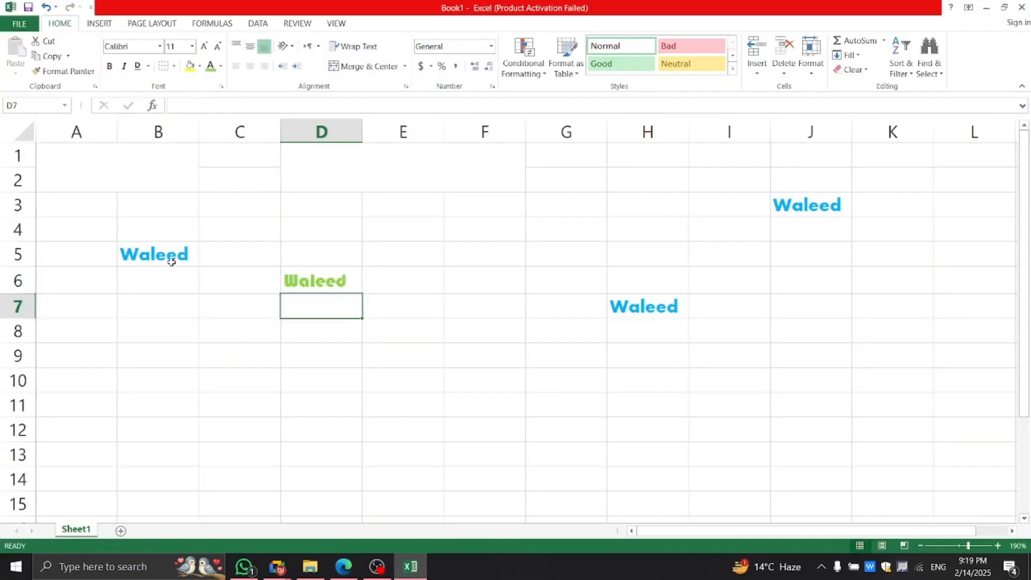
Fill cell B5 with Dark Red from the Standard Colors.
{"action": "left_click", "coordinate": [171, 259]}
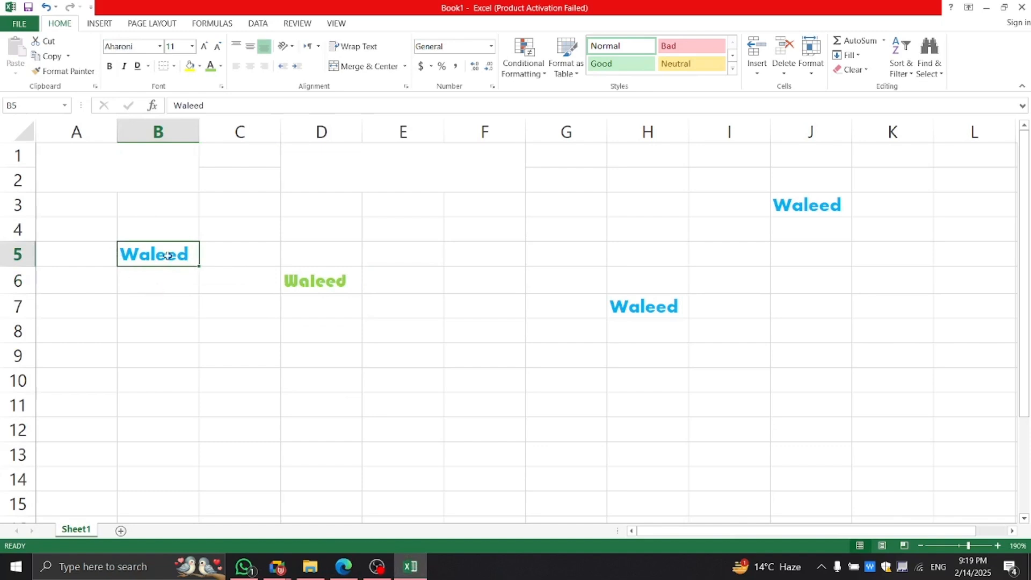
{"action": "left_click", "coordinate": [200, 66]}
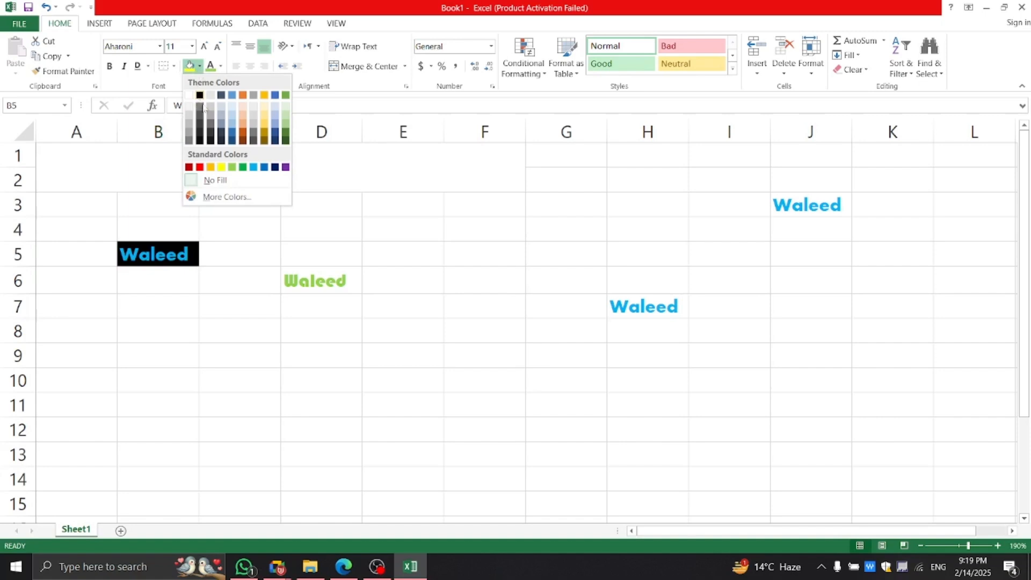
{"action": "left_click", "coordinate": [189, 168]}
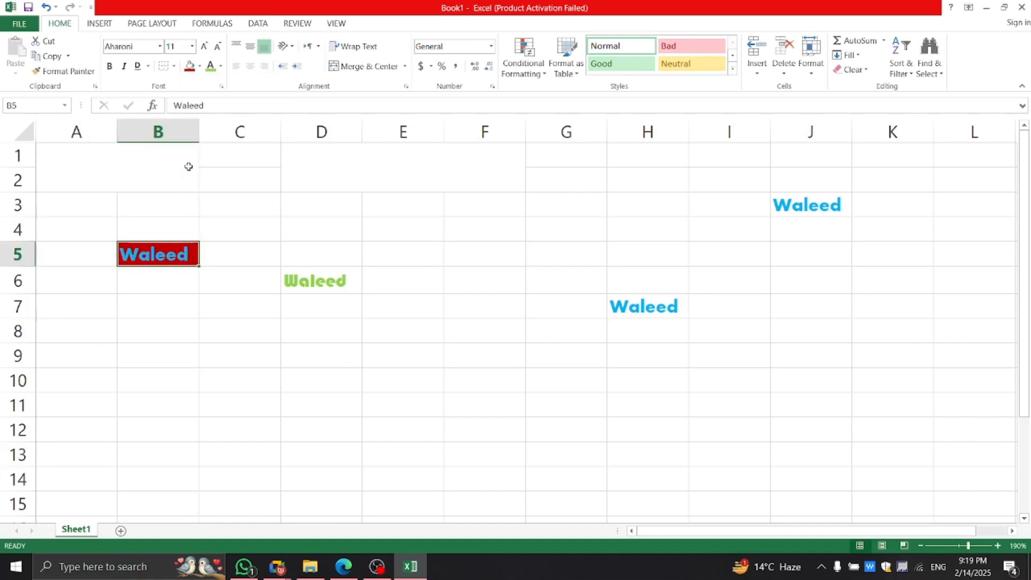
{"action": "left_click", "coordinate": [223, 362]}
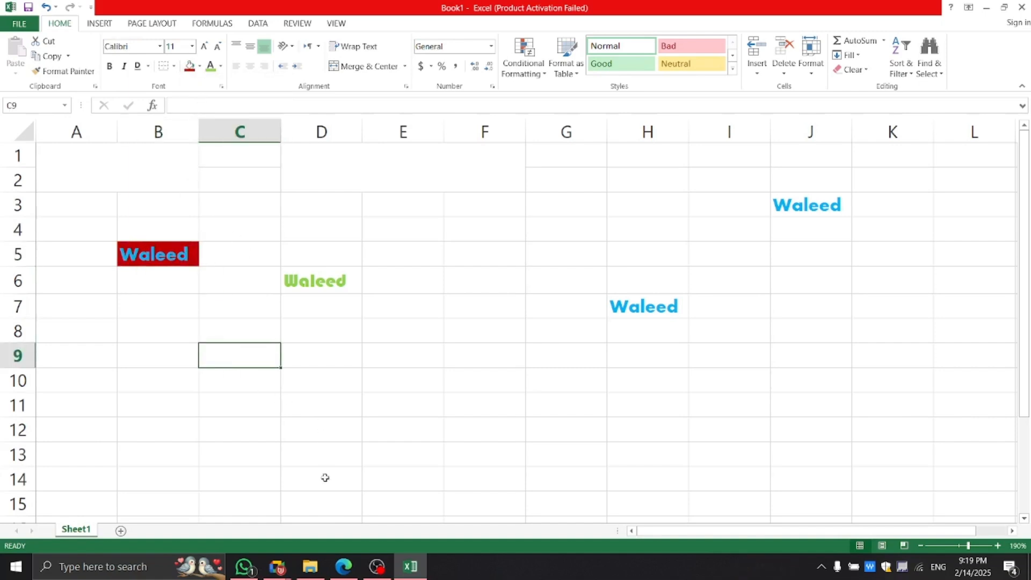
{"action": "left_click", "coordinate": [344, 568]}
Check the Google Meet call, then go back through Excel to the lesson PDF.
{"action": "mouse_move", "coordinate": [277, 567]}
{"action": "left_click", "coordinate": [240, 527]}
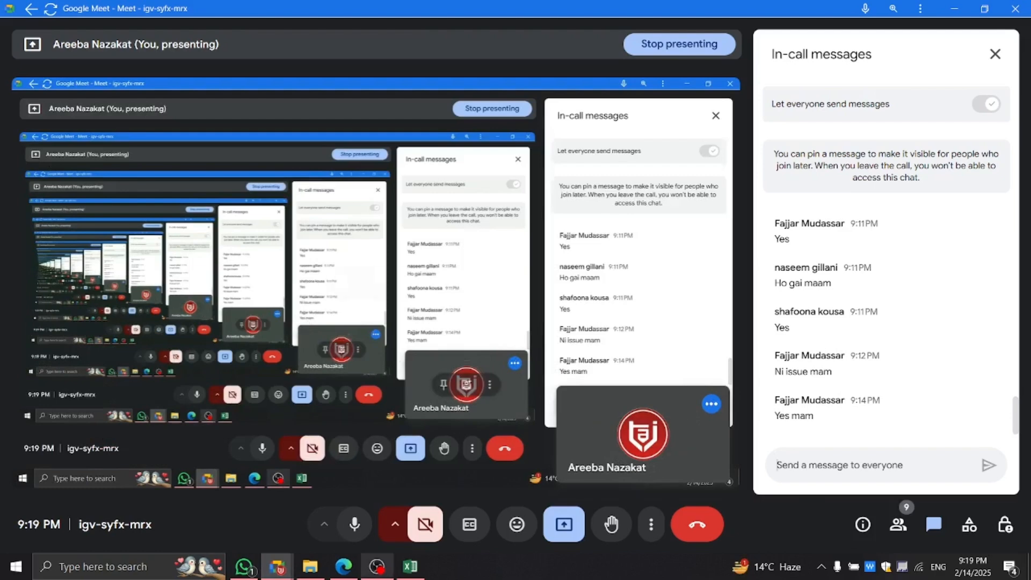
{"action": "key", "text": "alt+Tab"}
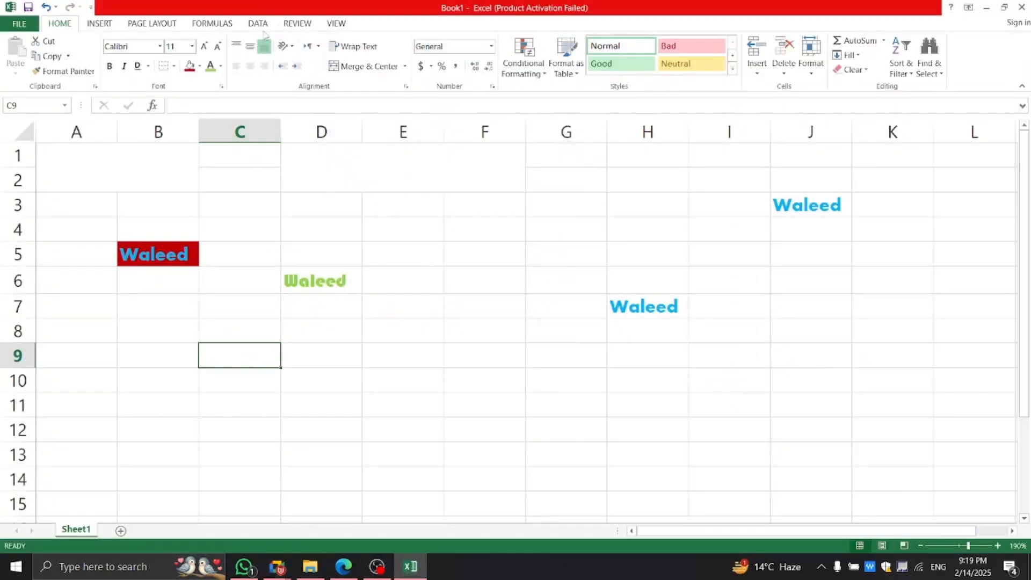
{"action": "left_click", "coordinate": [343, 567]}
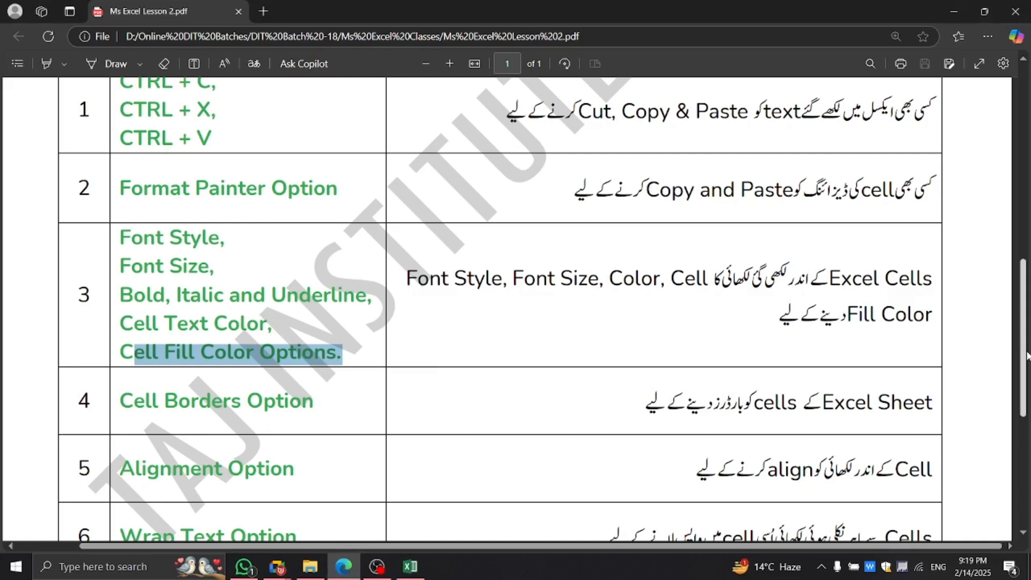
Highlight the Cell Borders Option row and its description in the PDF, then return to Excel.
{"action": "left_click_drag", "start_coordinate": [1016, 353], "coordinate": [1025, 409]}
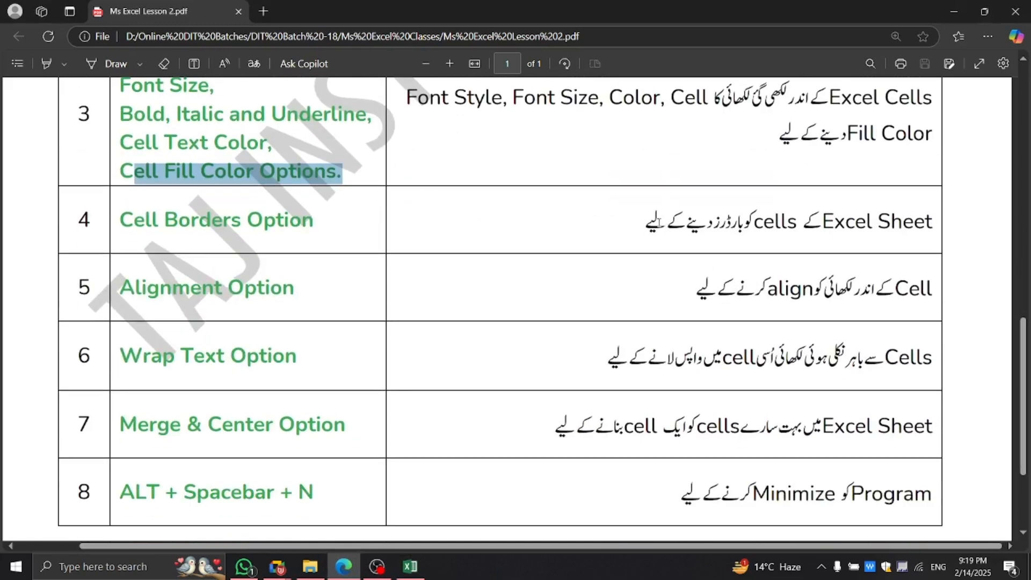
{"action": "left_click_drag", "start_coordinate": [647, 223], "coordinate": [937, 237]}
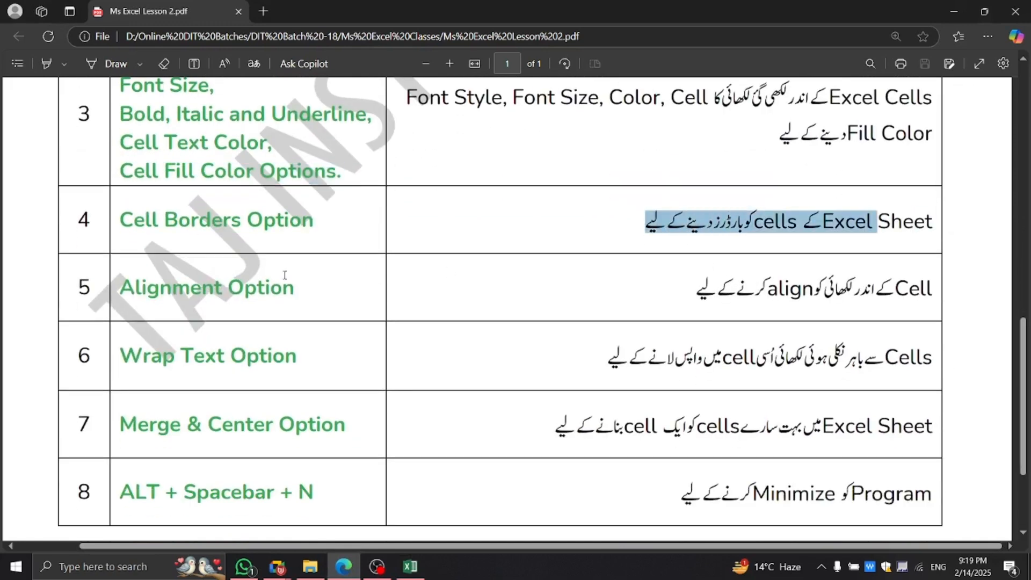
{"action": "left_click_drag", "start_coordinate": [313, 225], "coordinate": [119, 223]}
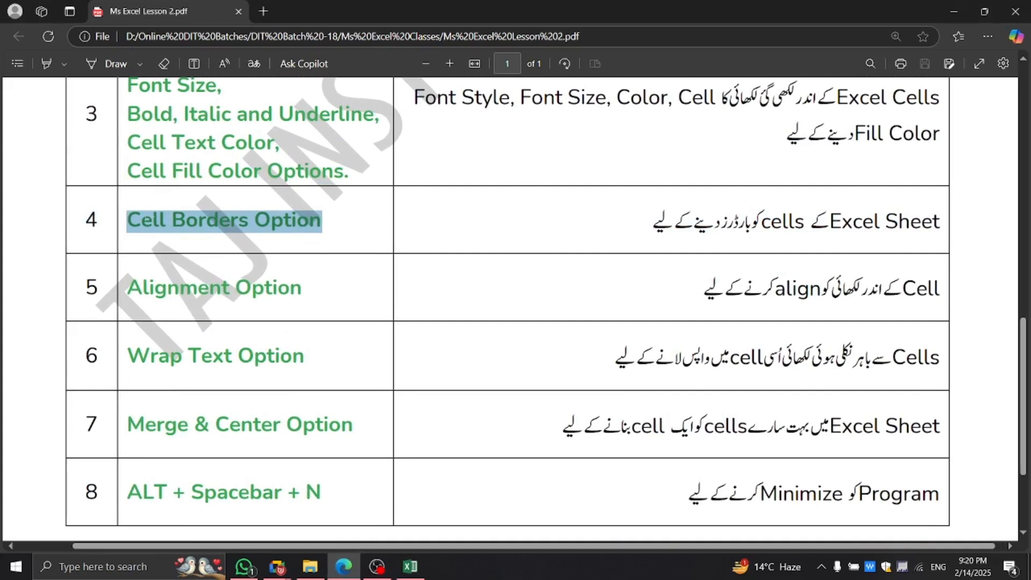
{"action": "left_click", "coordinate": [410, 567]}
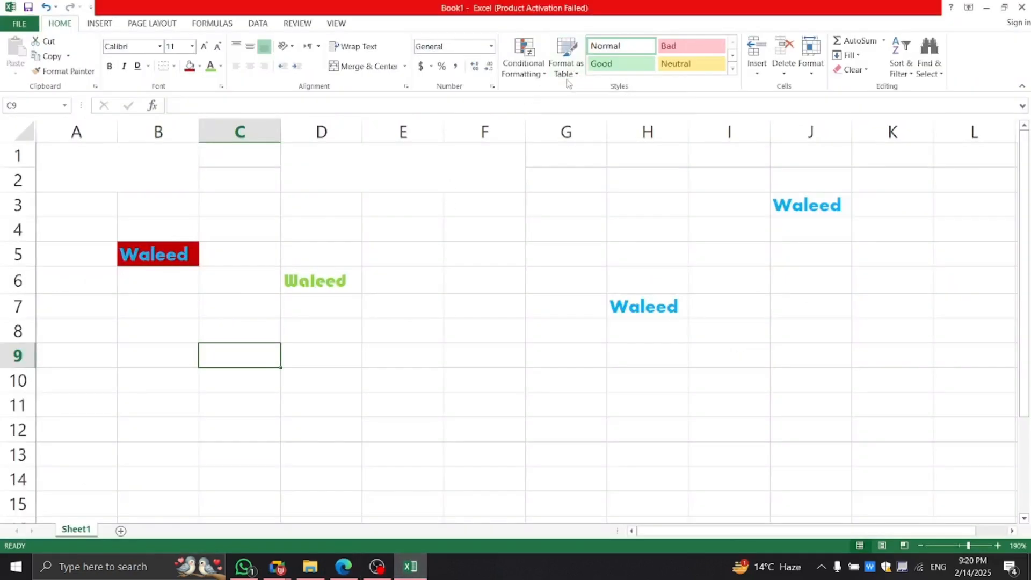
{"action": "left_click", "coordinate": [344, 277]}
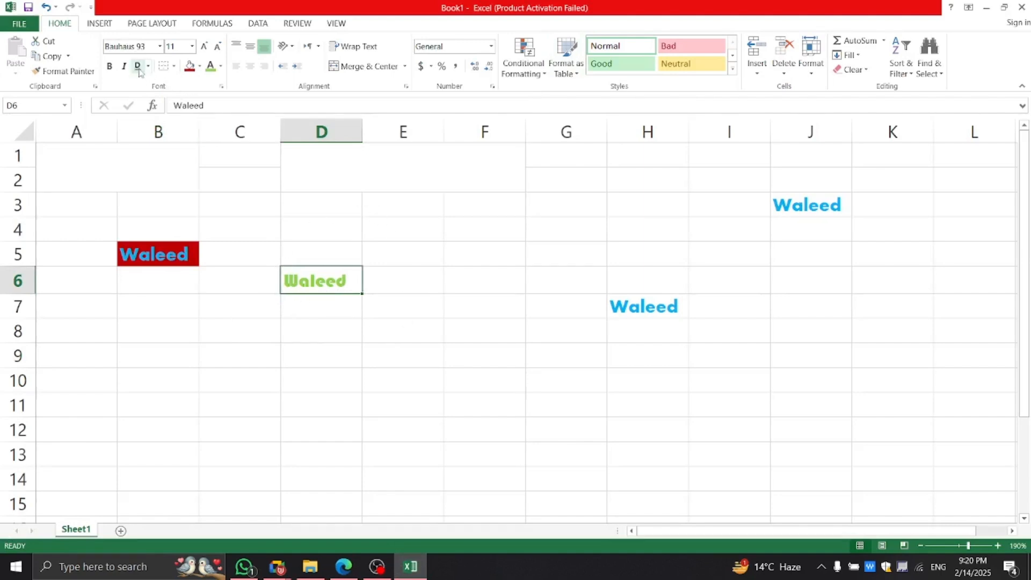
{"action": "left_click", "coordinate": [175, 69]}
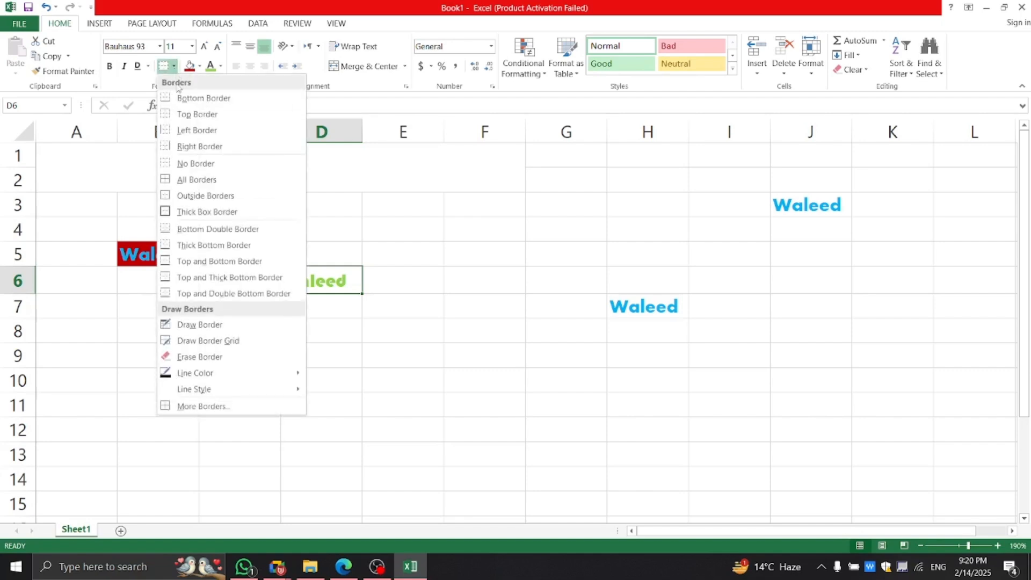
{"action": "left_click", "coordinate": [534, 321]}
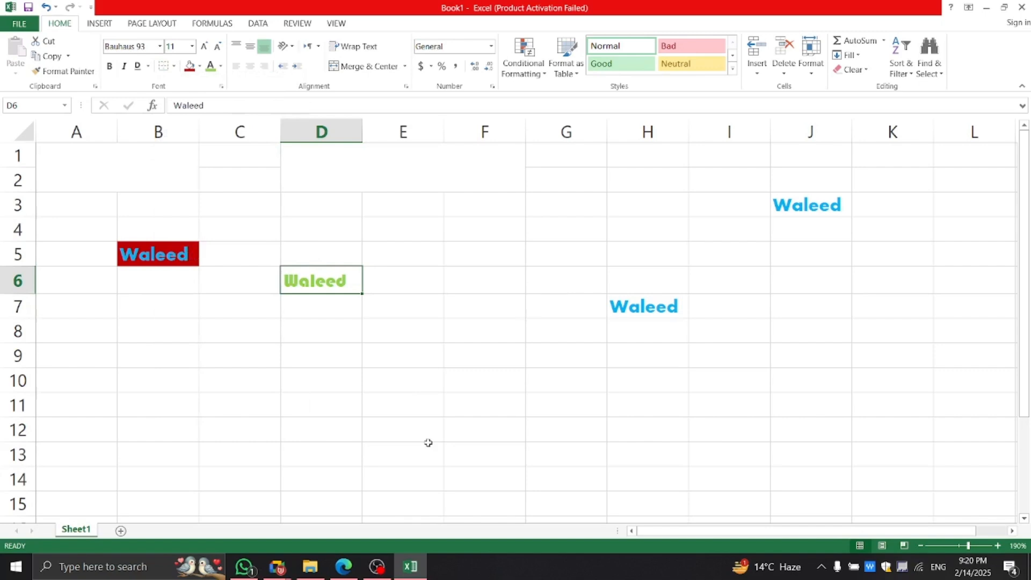
{"action": "key", "text": "ctrl+p"}
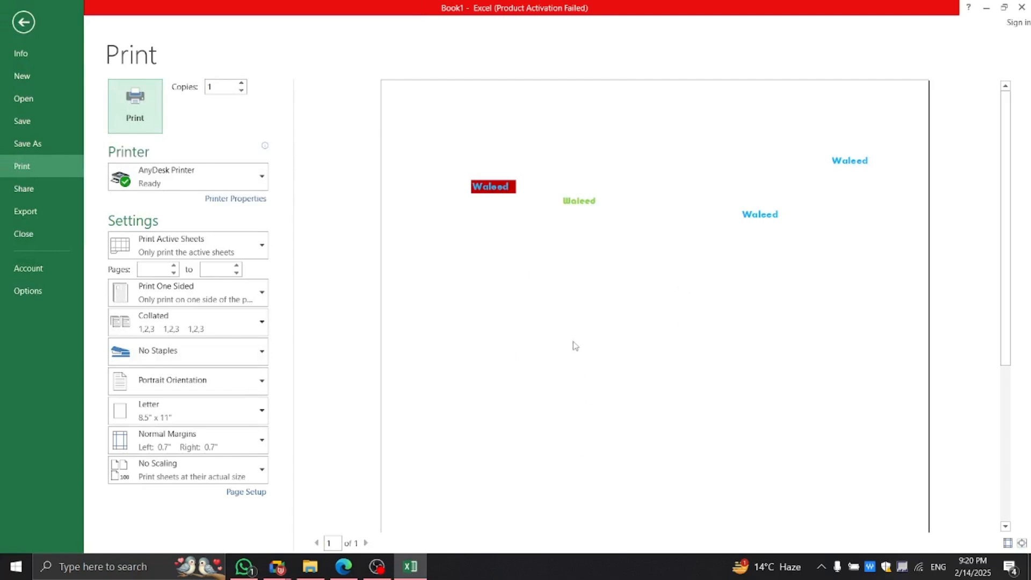
{"action": "left_click", "coordinate": [591, 201]}
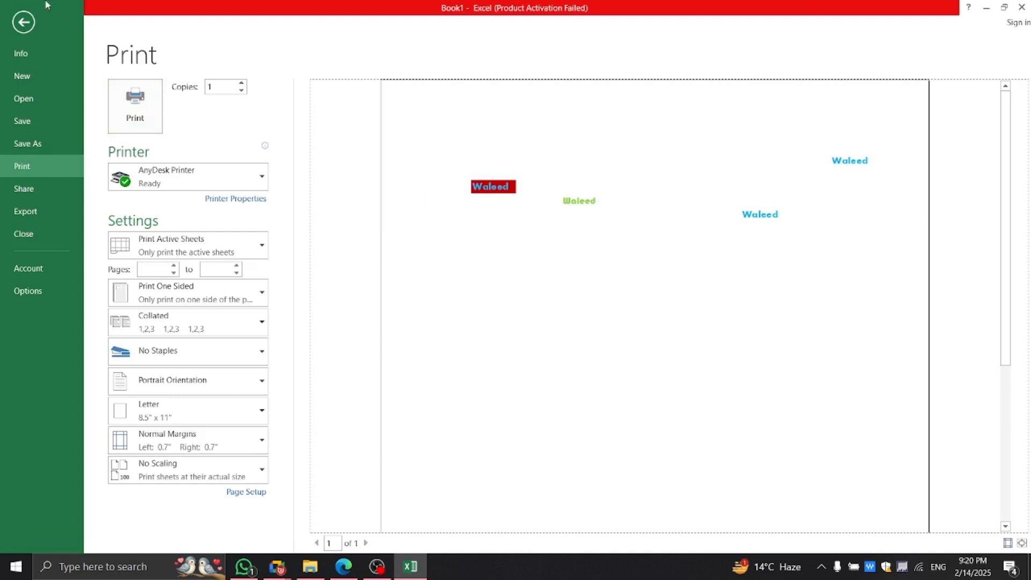
Apply Bottom Border to the green Waleed in D6 and check it in the print preview.
{"action": "left_click", "coordinate": [23, 20]}
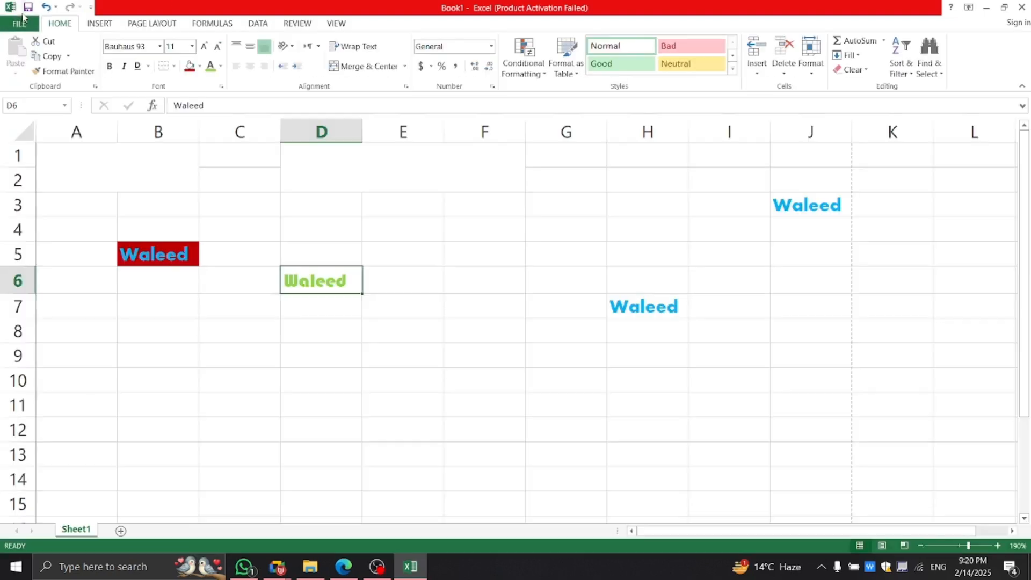
{"action": "left_click", "coordinate": [284, 341]}
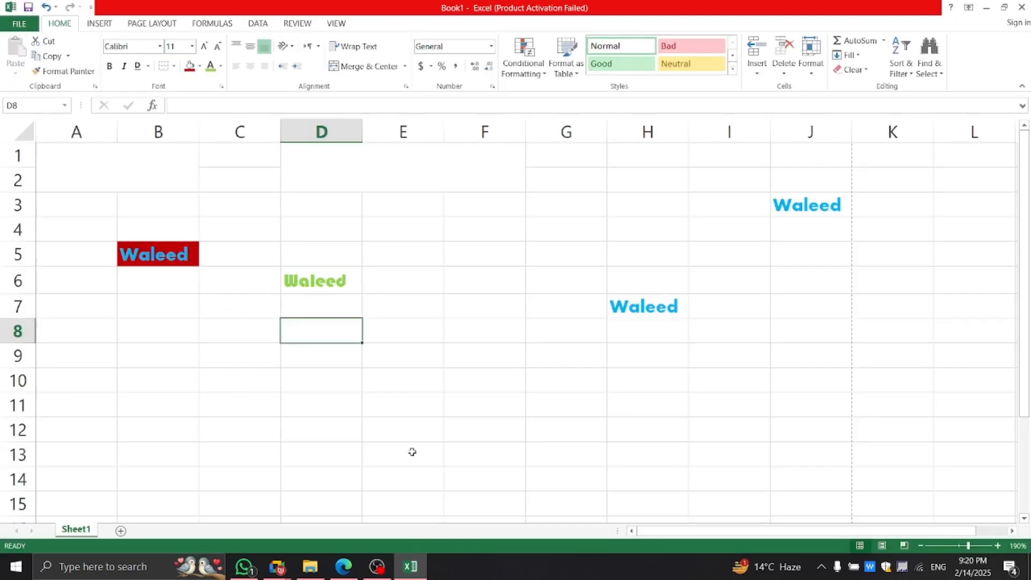
{"action": "left_click", "coordinate": [306, 406]}
{"action": "left_click", "coordinate": [303, 281]}
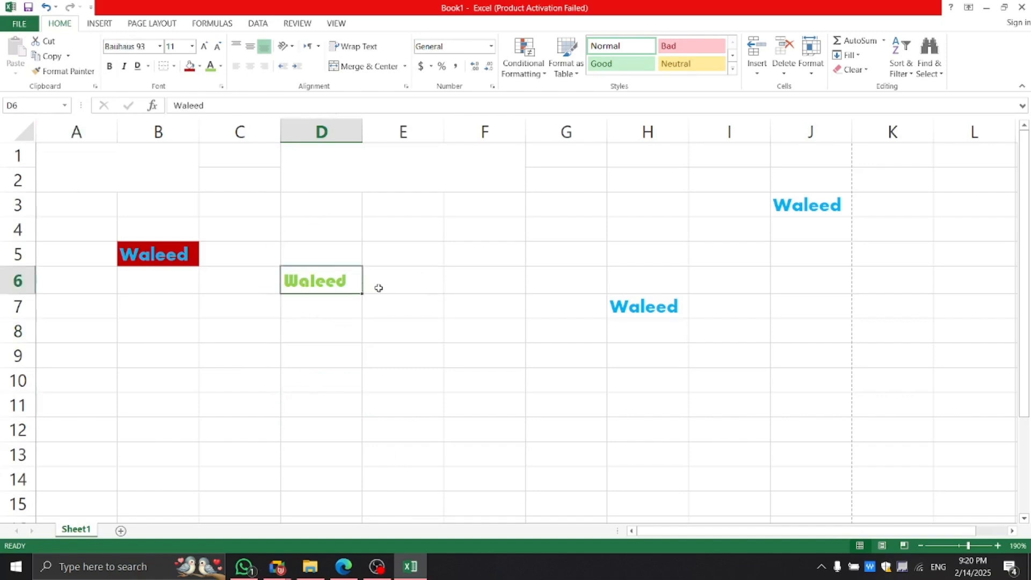
{"action": "left_click", "coordinate": [174, 66]}
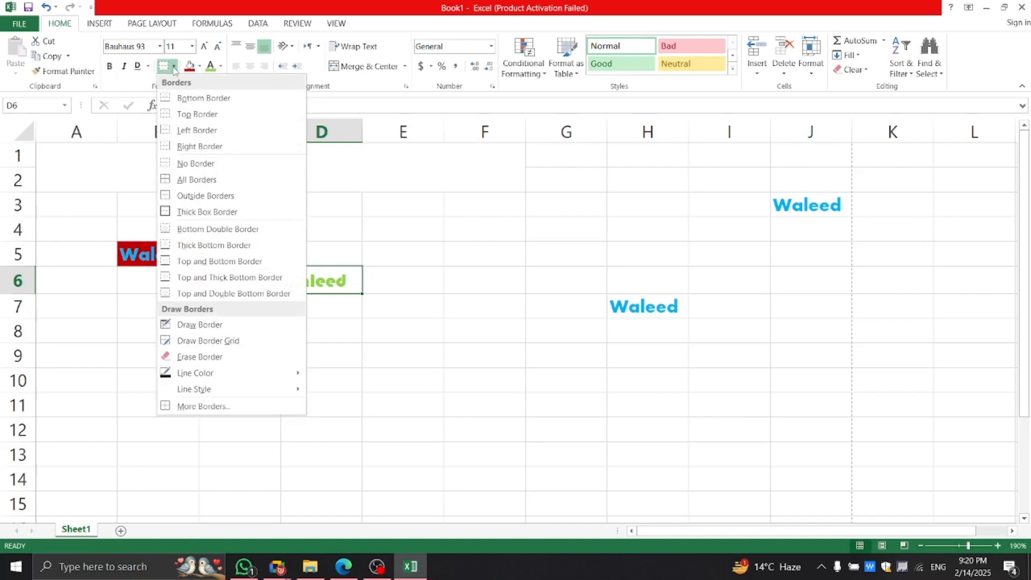
{"action": "left_click", "coordinate": [421, 288]}
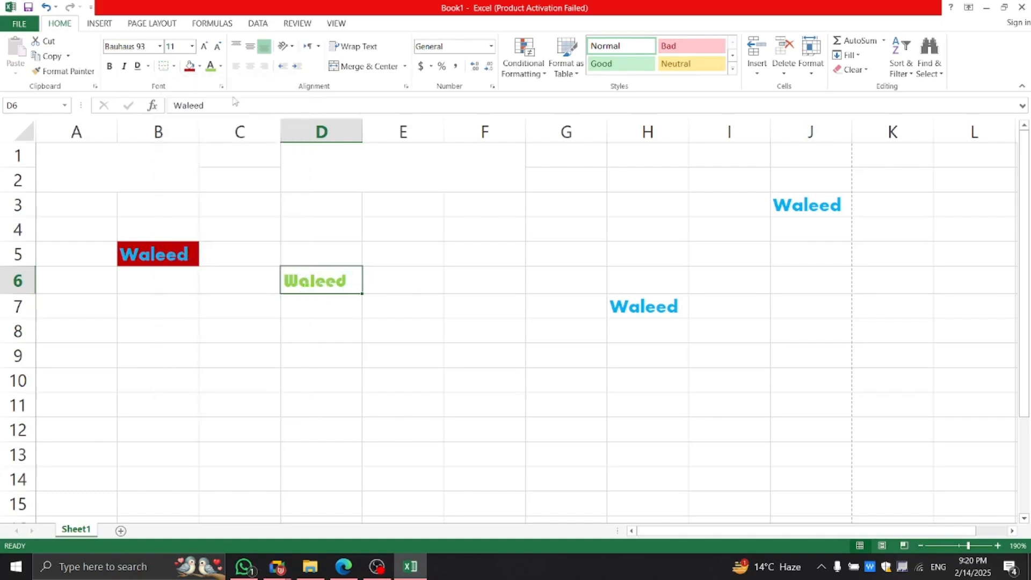
{"action": "left_click", "coordinate": [174, 66]}
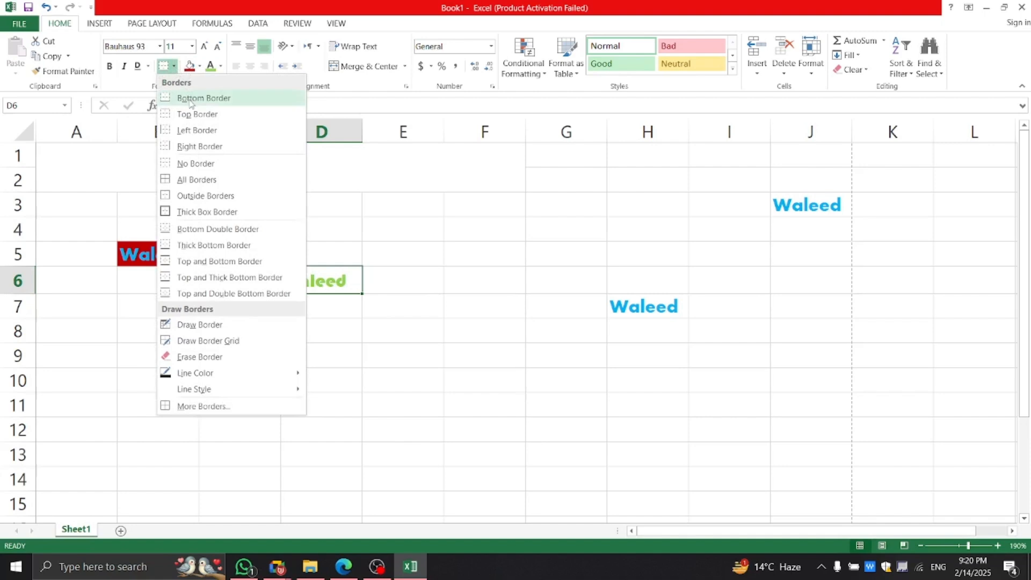
{"action": "left_click", "coordinate": [189, 98]}
{"action": "left_click", "coordinate": [318, 381]}
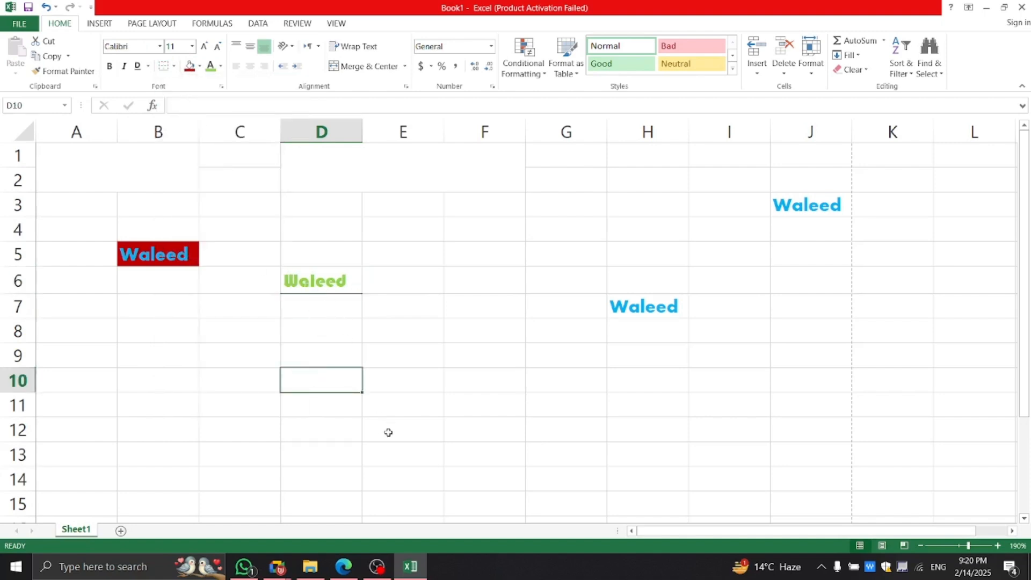
{"action": "key", "text": "ctrl+p"}
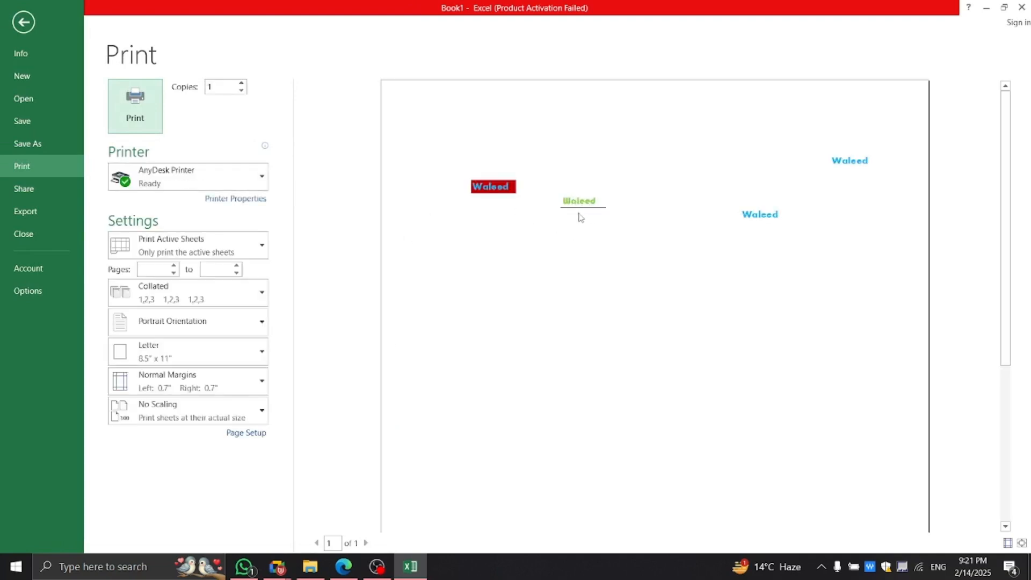
Add a top border to D6 and check it in the print preview.
{"action": "left_click", "coordinate": [23, 22]}
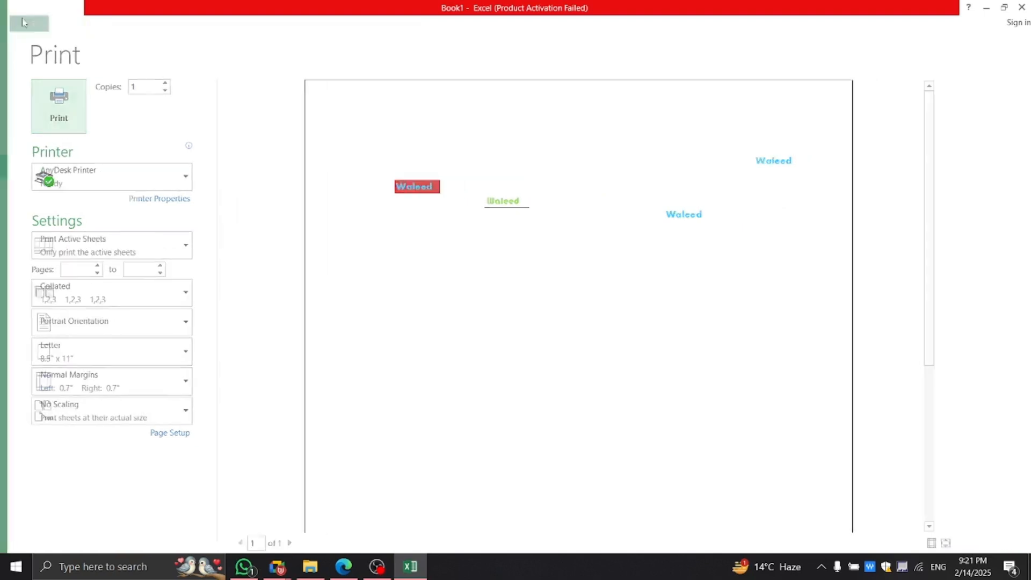
{"action": "left_click", "coordinate": [333, 280]}
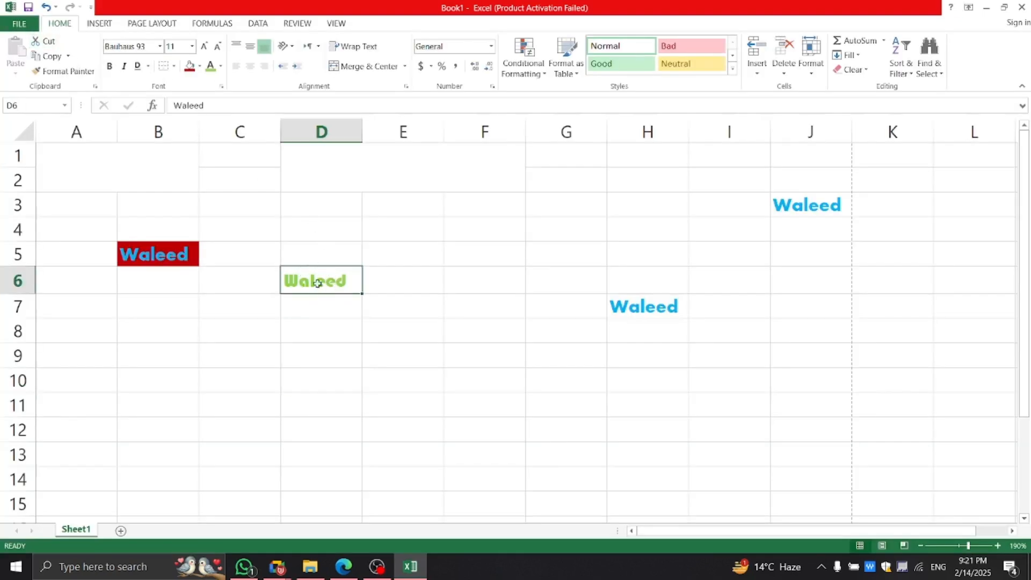
{"action": "left_click", "coordinate": [174, 66]}
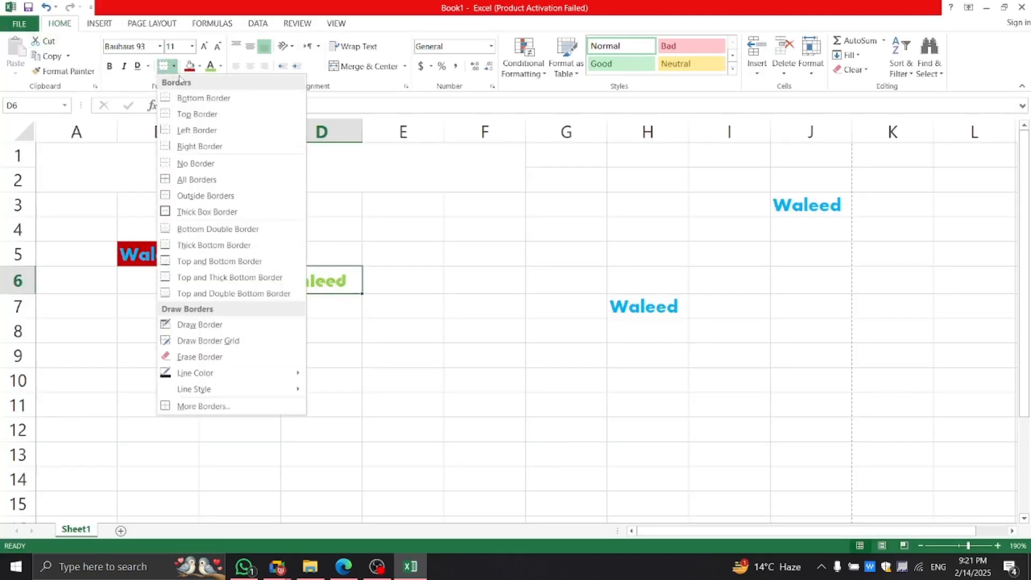
{"action": "left_click", "coordinate": [206, 115]}
{"action": "left_click", "coordinate": [322, 298]}
{"action": "left_click", "coordinate": [333, 349]}
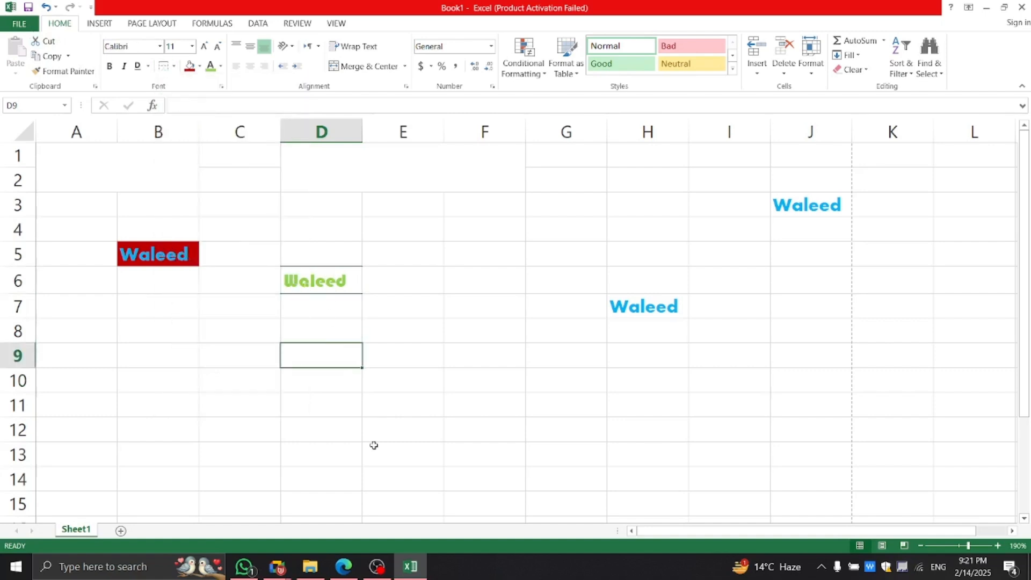
{"action": "key", "text": "ctrl+p"}
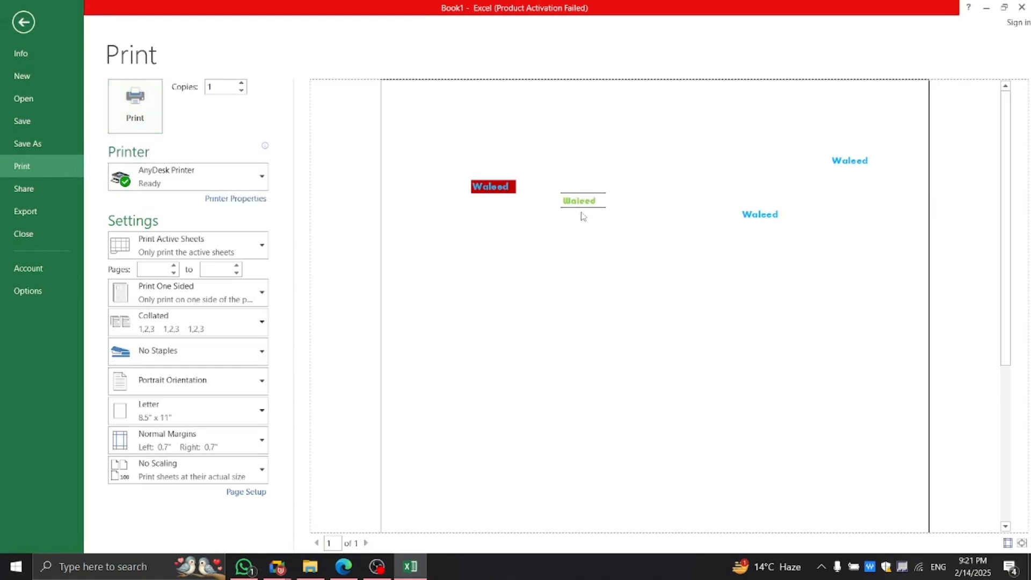
Add left and right borders to D6, completing the box, and verify in print preview.
{"action": "left_click", "coordinate": [23, 22]}
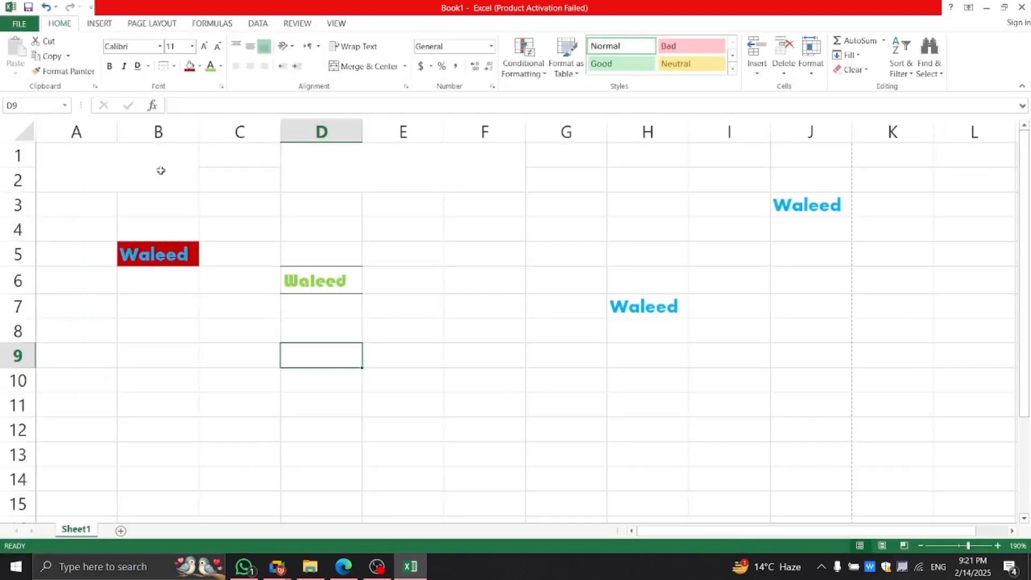
{"action": "left_click", "coordinate": [353, 276]}
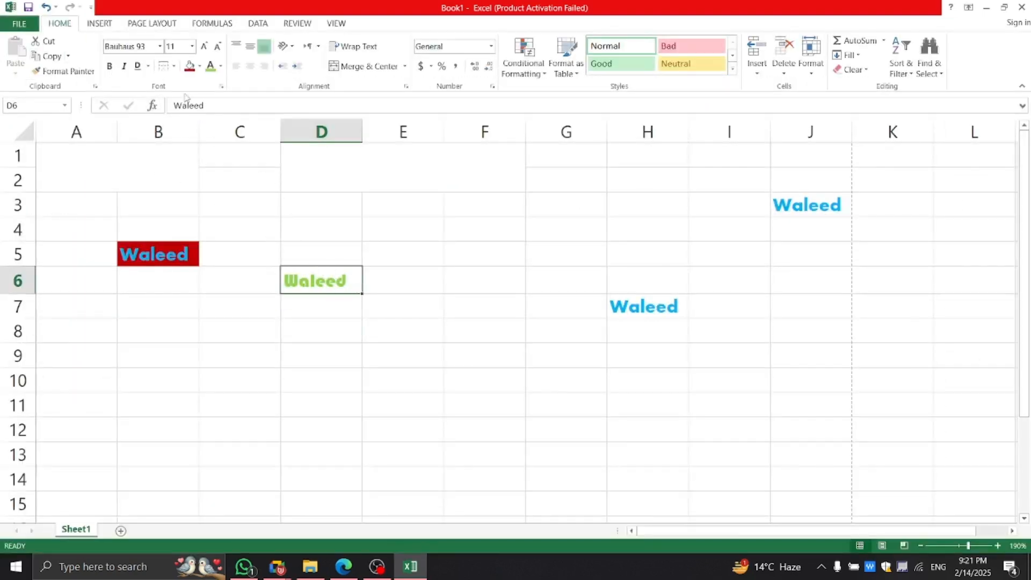
{"action": "left_click", "coordinate": [174, 67]}
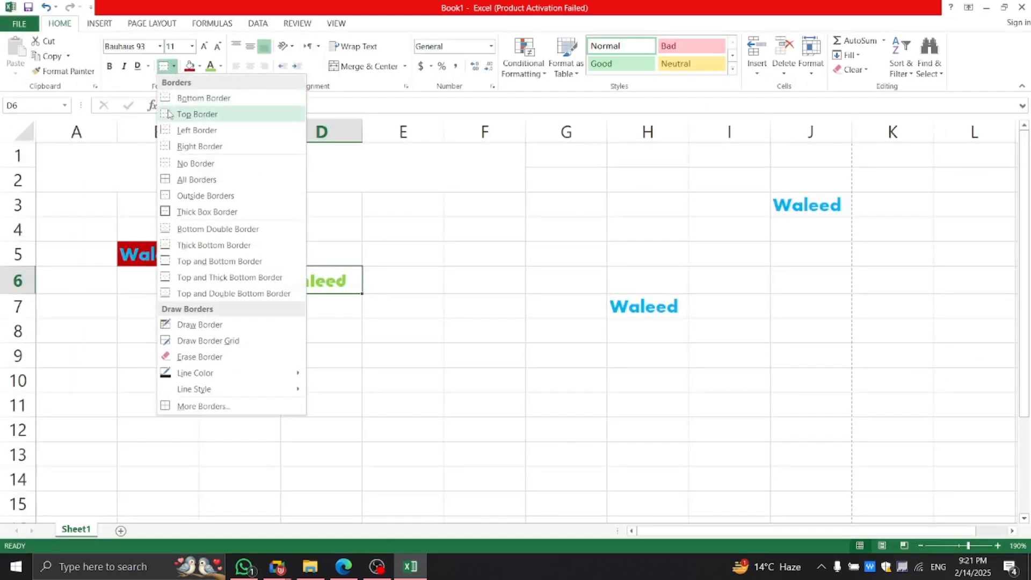
{"action": "left_click", "coordinate": [188, 133]}
{"action": "left_click", "coordinate": [374, 345]}
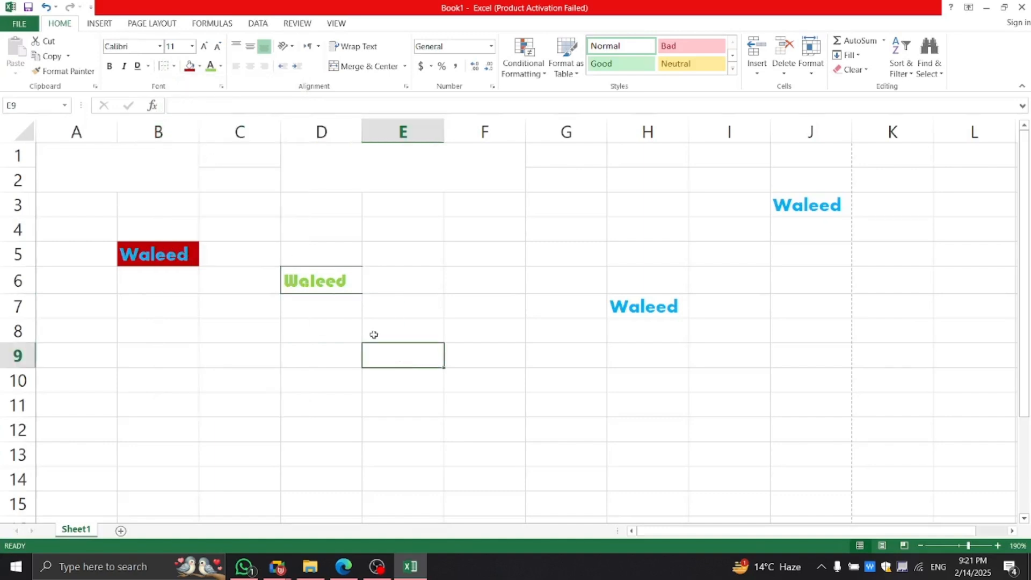
{"action": "left_click", "coordinate": [341, 290]}
{"action": "left_click", "coordinate": [175, 66]}
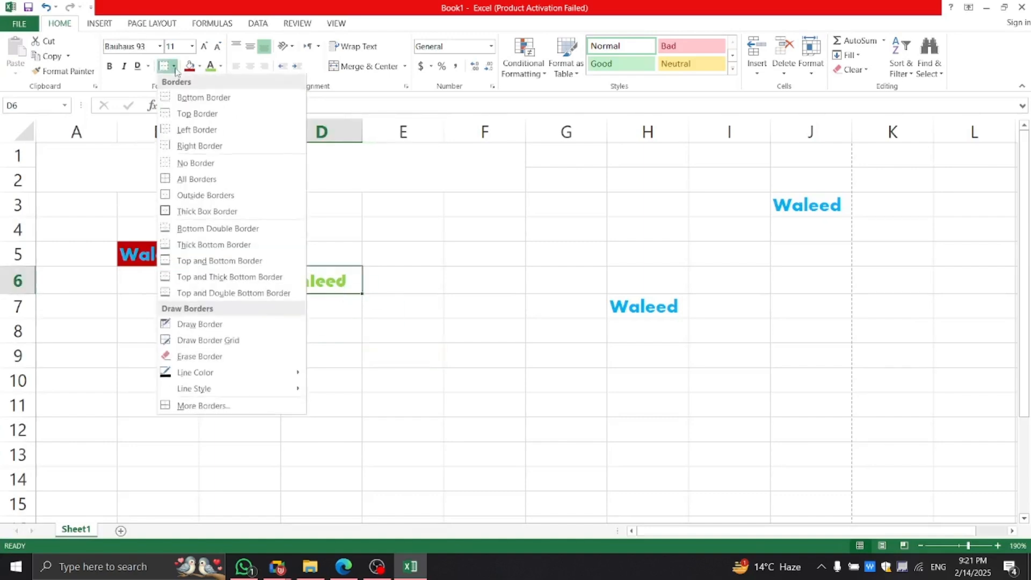
{"action": "left_click", "coordinate": [187, 147]}
{"action": "left_click", "coordinate": [318, 371]}
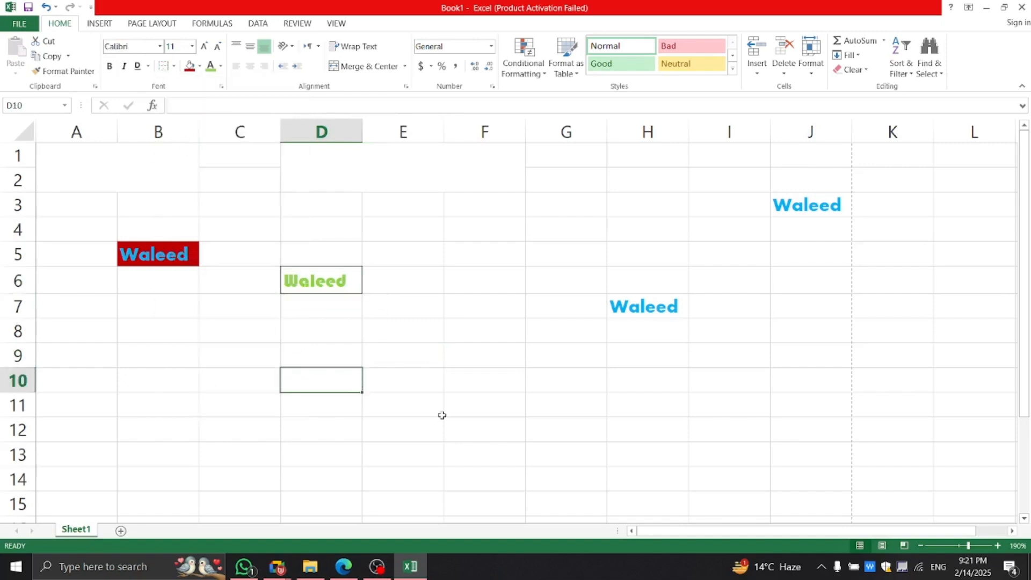
{"action": "key", "text": "ctrl+p"}
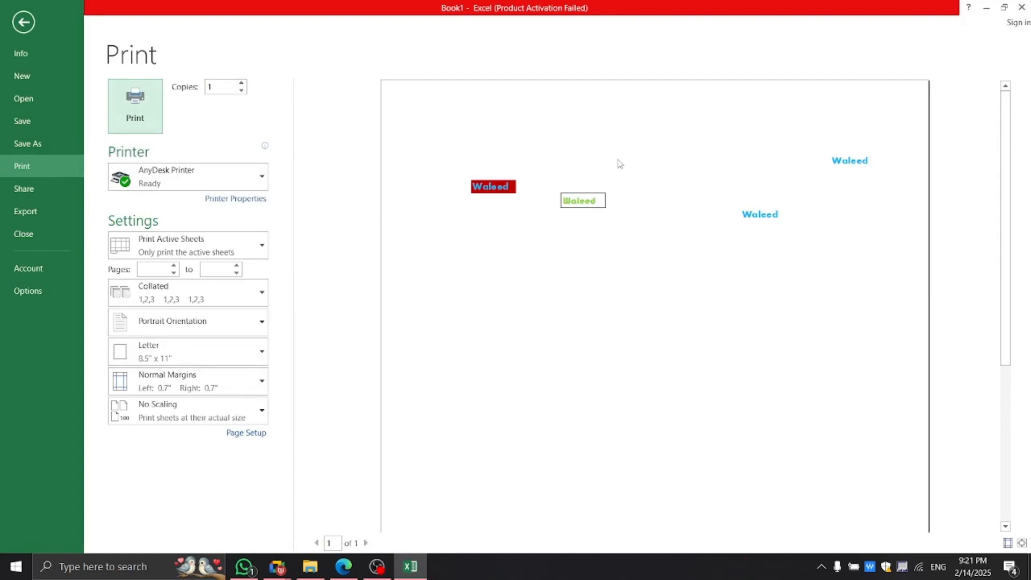
{"action": "left_click", "coordinate": [23, 22]}
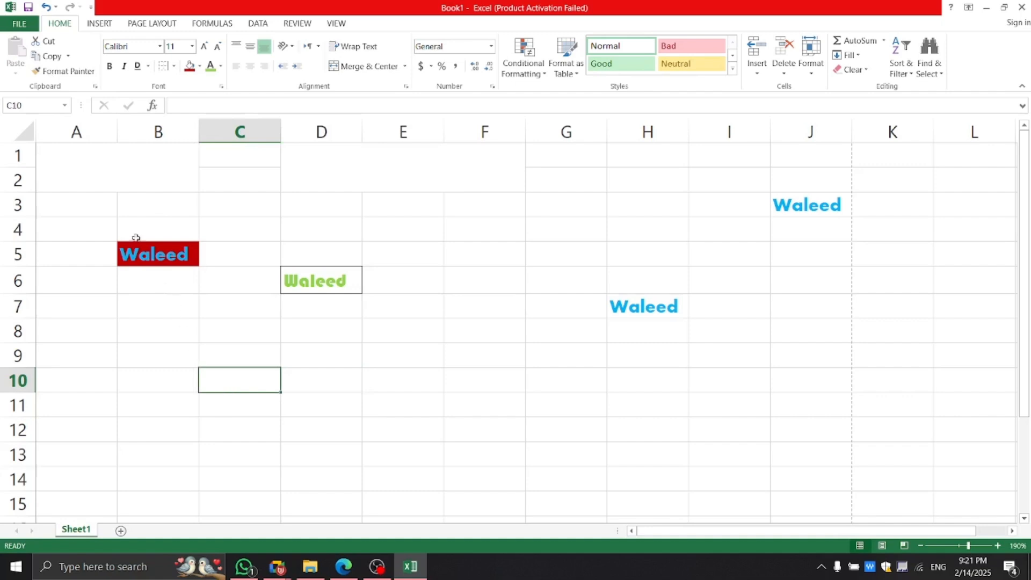
Apply All Borders to B17:E24 and check the grid in the print preview.
{"action": "scroll", "coordinate": [280, 341], "scroll_direction": "down", "scroll_amount": 5}
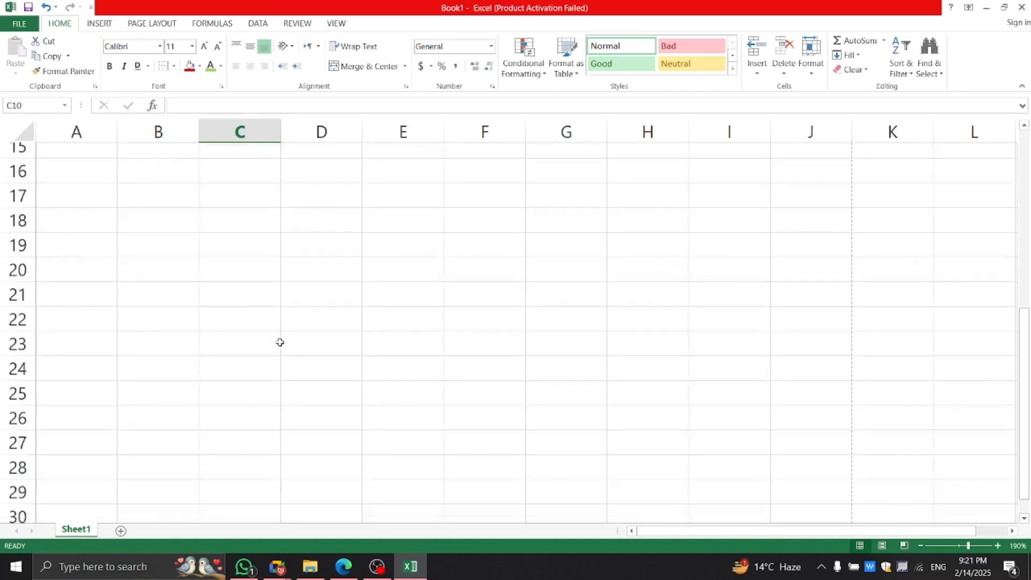
{"action": "left_click_drag", "start_coordinate": [163, 186], "coordinate": [421, 352]}
{"action": "left_click", "coordinate": [174, 66]}
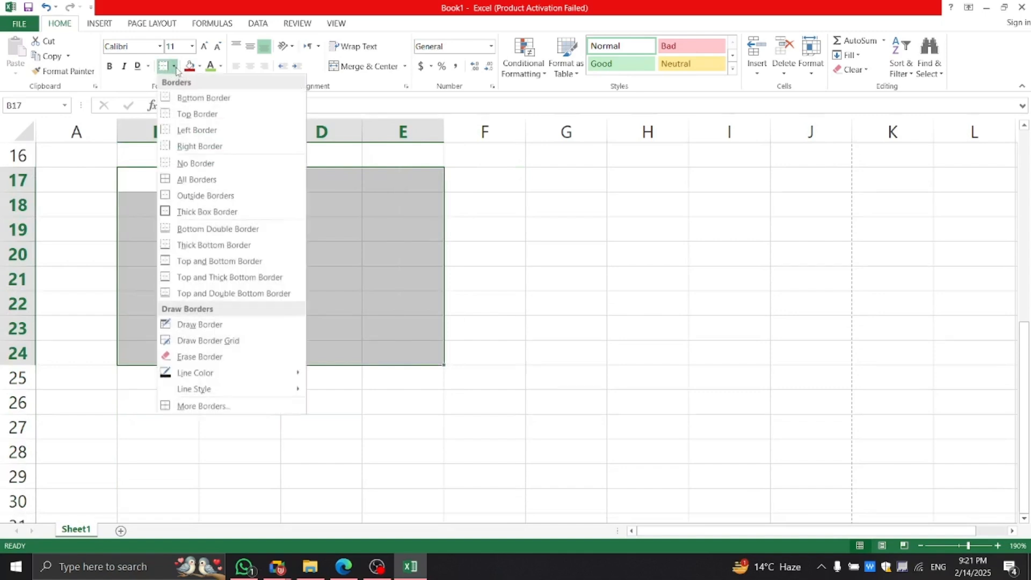
{"action": "left_click", "coordinate": [200, 181]}
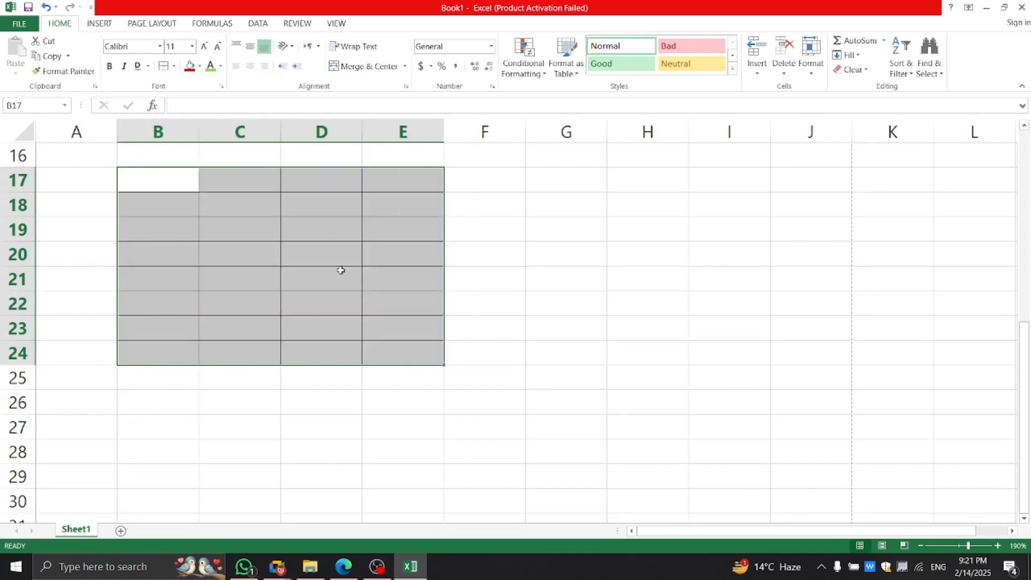
{"action": "left_click", "coordinate": [408, 280]}
{"action": "left_click", "coordinate": [504, 306]}
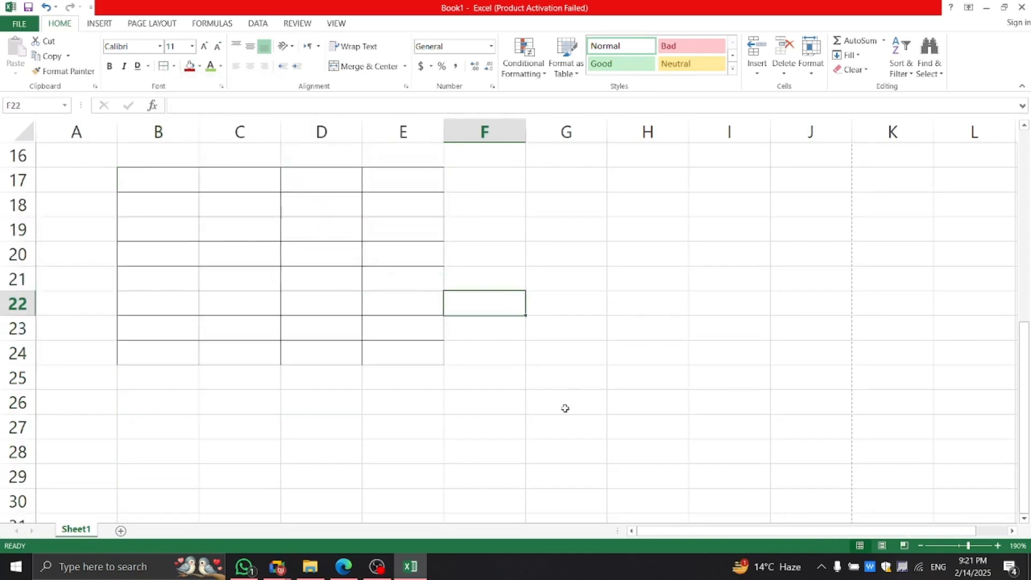
{"action": "key", "text": "ctrl+p"}
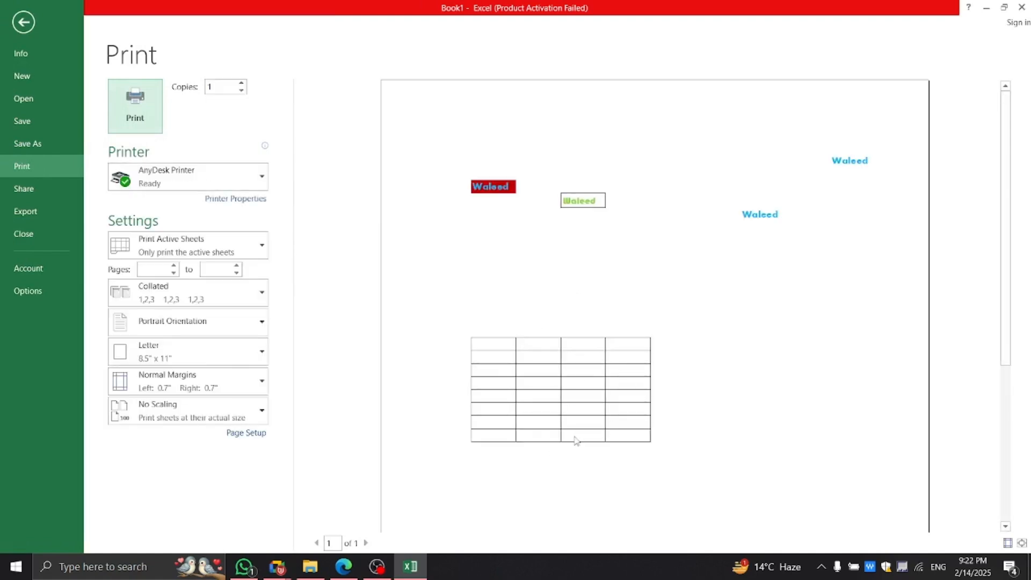
Back on the sheet, reselect the bordered B17:E24 table, then select G18:I25.
{"action": "left_click", "coordinate": [23, 22]}
{"action": "left_click", "coordinate": [326, 292]}
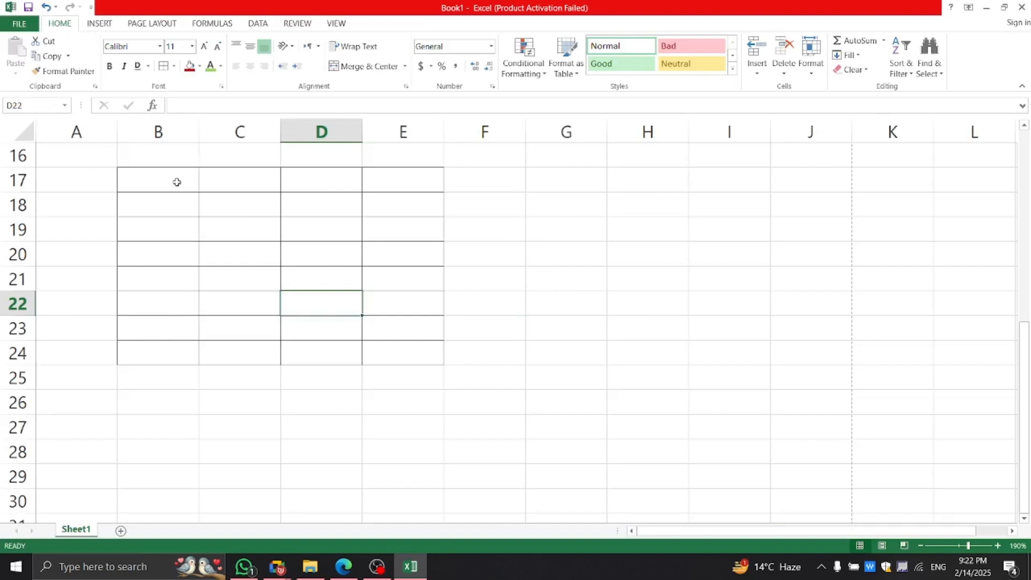
{"action": "left_click_drag", "start_coordinate": [177, 182], "coordinate": [398, 385]}
{"action": "left_click", "coordinate": [409, 385]}
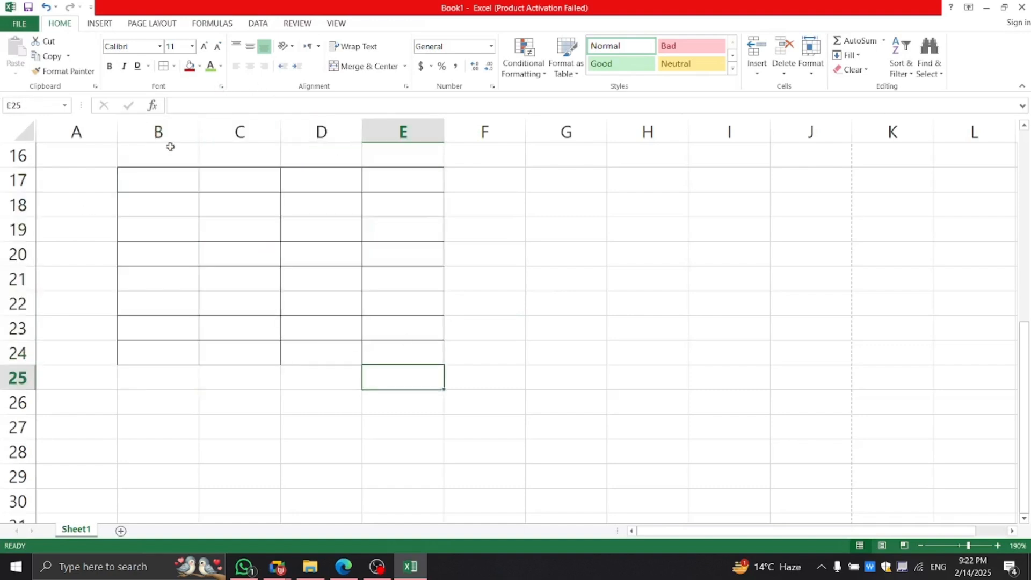
{"action": "left_click_drag", "start_coordinate": [588, 198], "coordinate": [714, 369]}
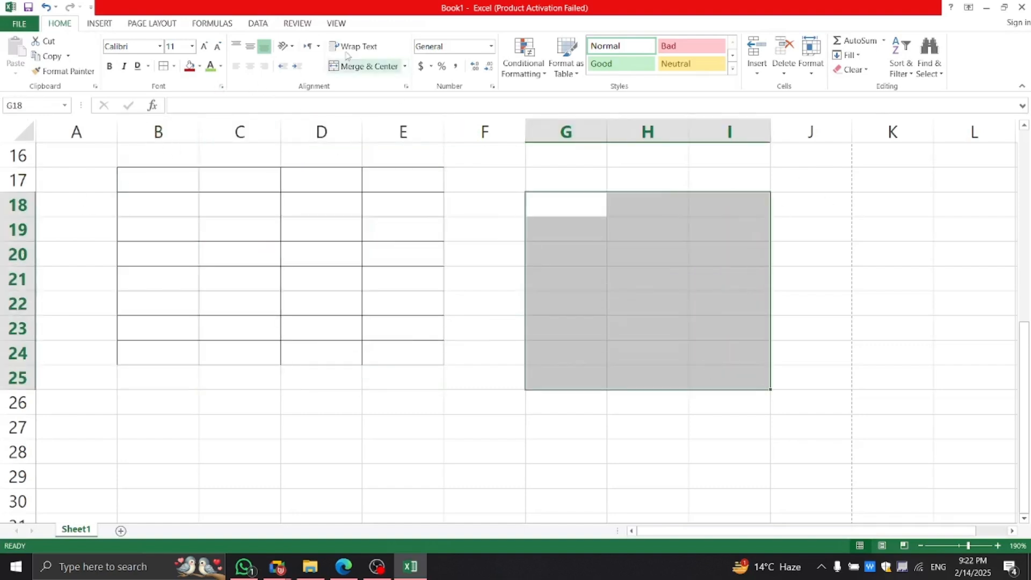
Apply Outside Borders to the block G18:I25.
{"action": "left_click", "coordinate": [174, 66]}
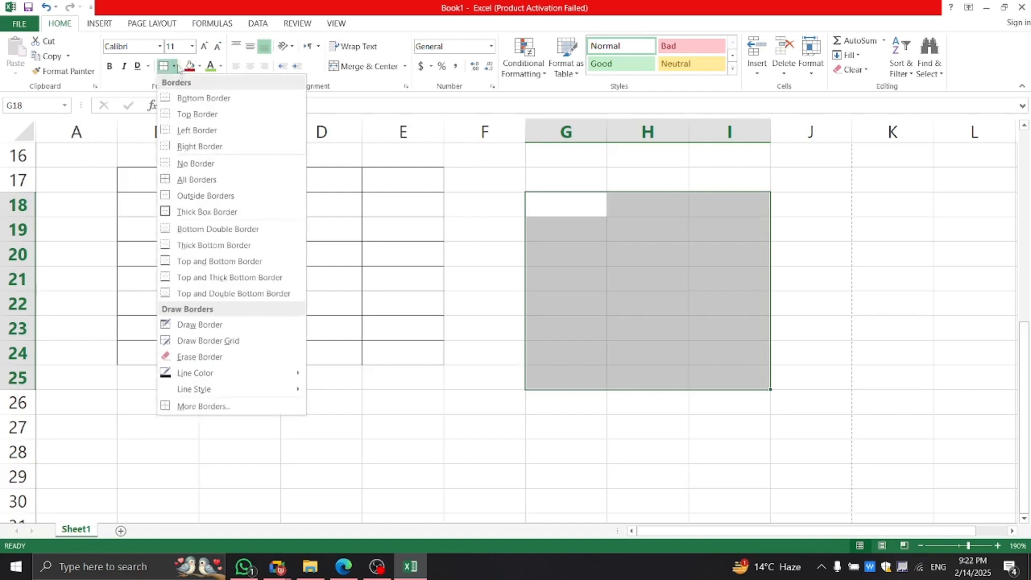
{"action": "left_click", "coordinate": [195, 196]}
{"action": "left_click", "coordinate": [714, 300]}
{"action": "left_click", "coordinate": [811, 309]}
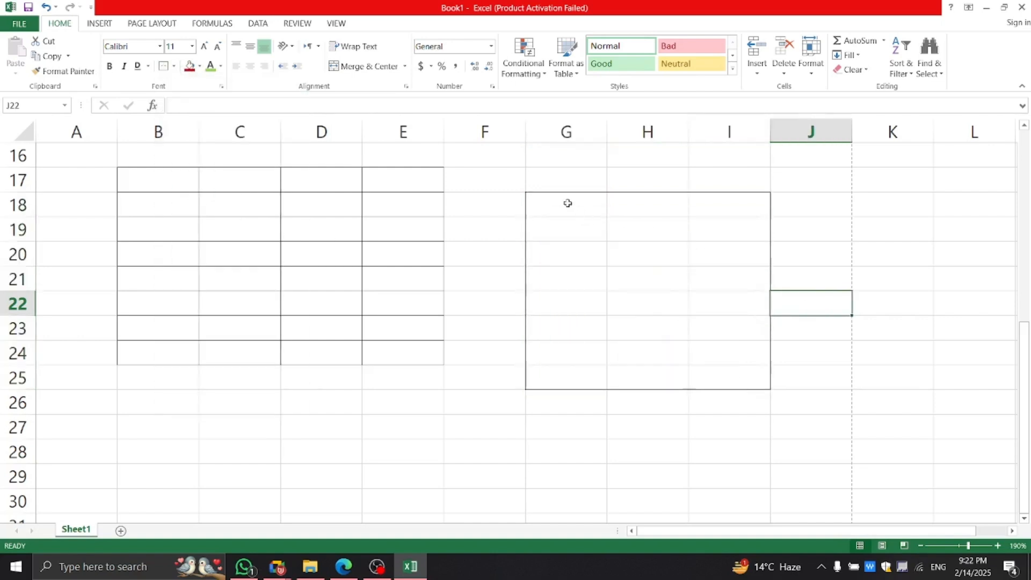
Give G18:I25 a Thick Bottom Border.
{"action": "left_click_drag", "start_coordinate": [567, 203], "coordinate": [695, 371]}
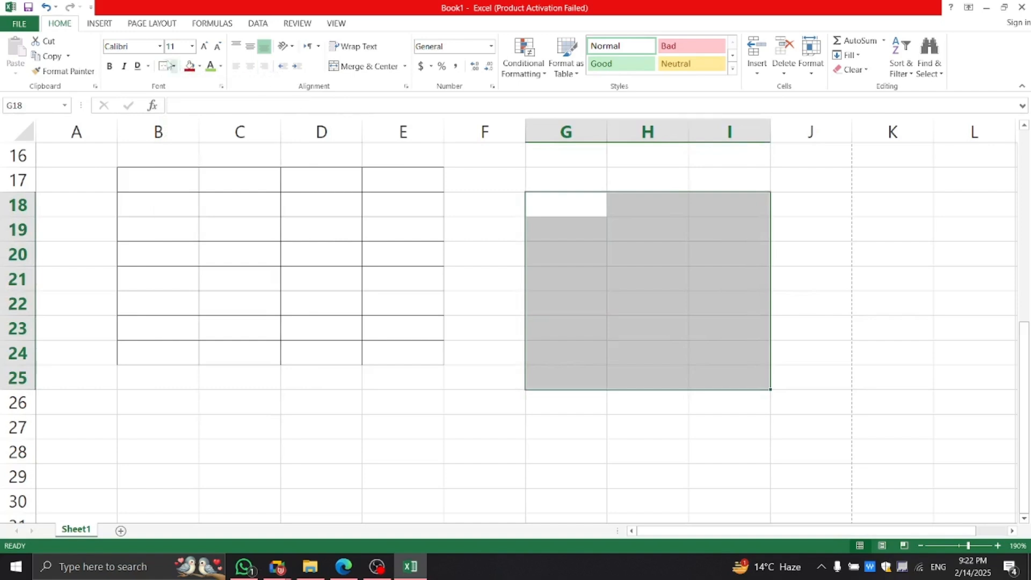
{"action": "left_click", "coordinate": [174, 66]}
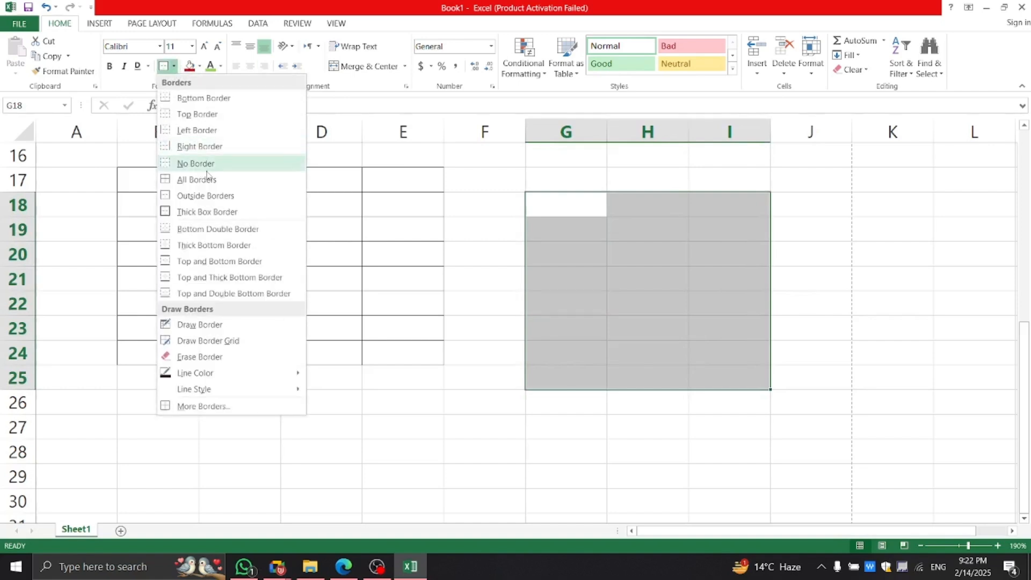
{"action": "left_click", "coordinate": [221, 246]}
{"action": "left_click", "coordinate": [863, 318]}
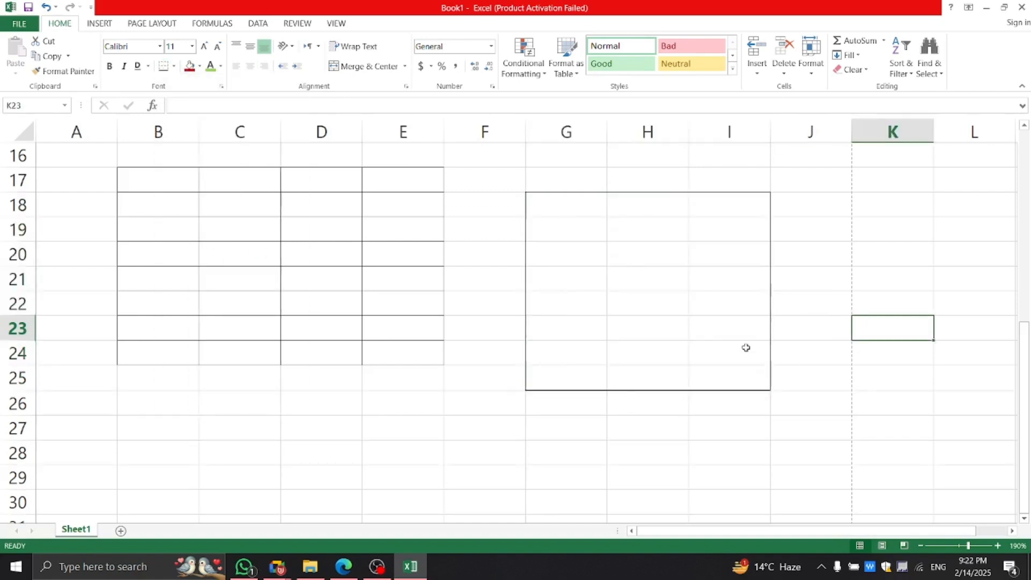
{"action": "left_click_drag", "start_coordinate": [548, 209], "coordinate": [695, 379]}
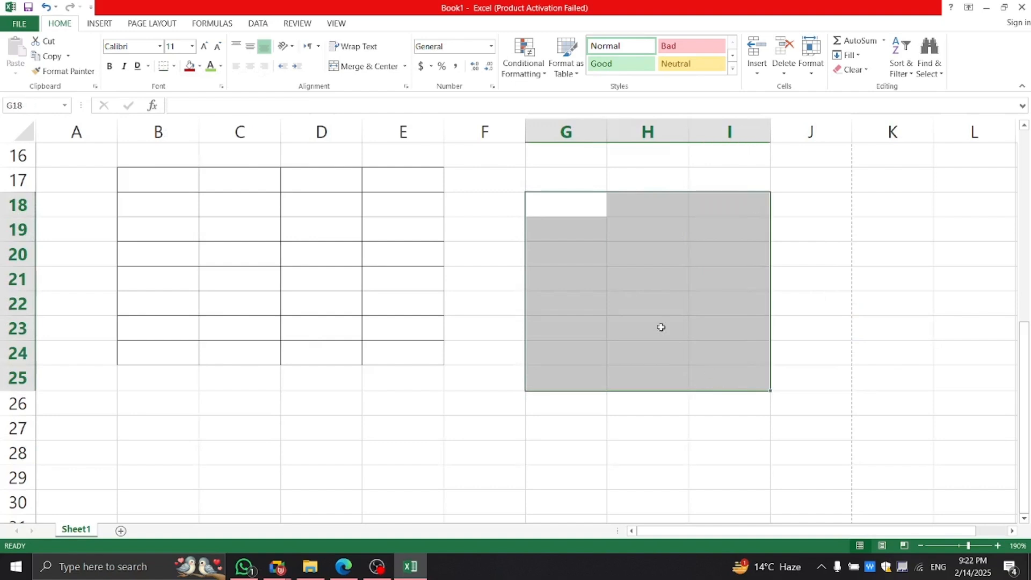
{"action": "left_click", "coordinate": [174, 65]}
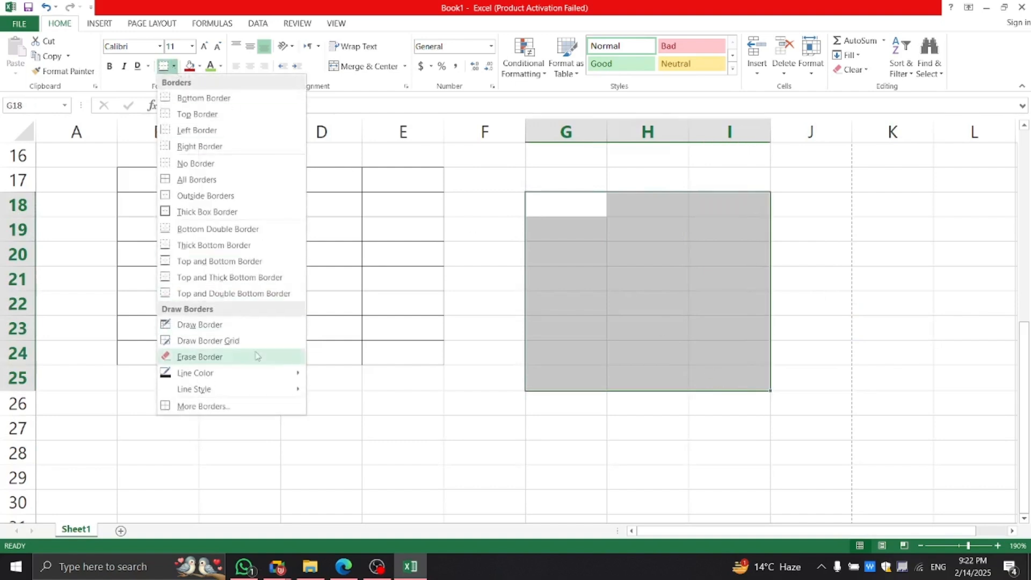
{"action": "mouse_move", "coordinate": [236, 375]}
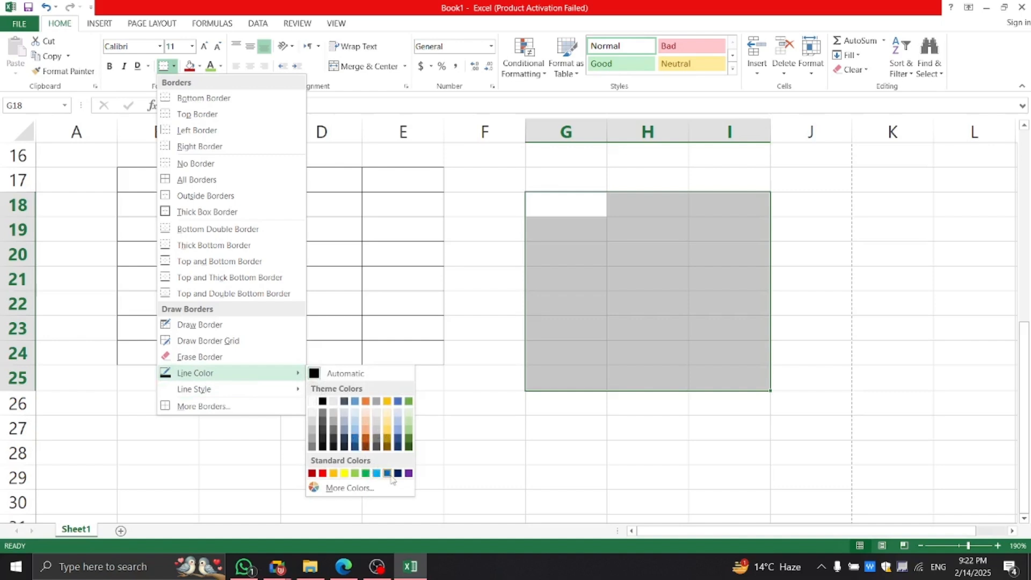
Set the border line colour to red and draw red lines along G18:I25's edges and rows.
{"action": "left_click", "coordinate": [323, 474]}
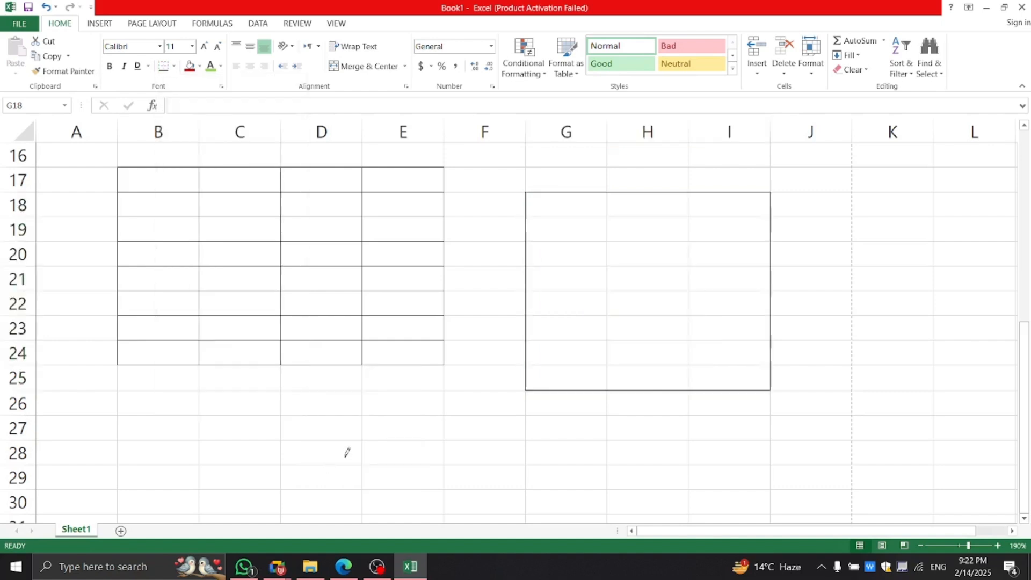
{"action": "left_click", "coordinate": [594, 191]}
{"action": "left_click_drag", "start_coordinate": [522, 363], "coordinate": [541, 391]}
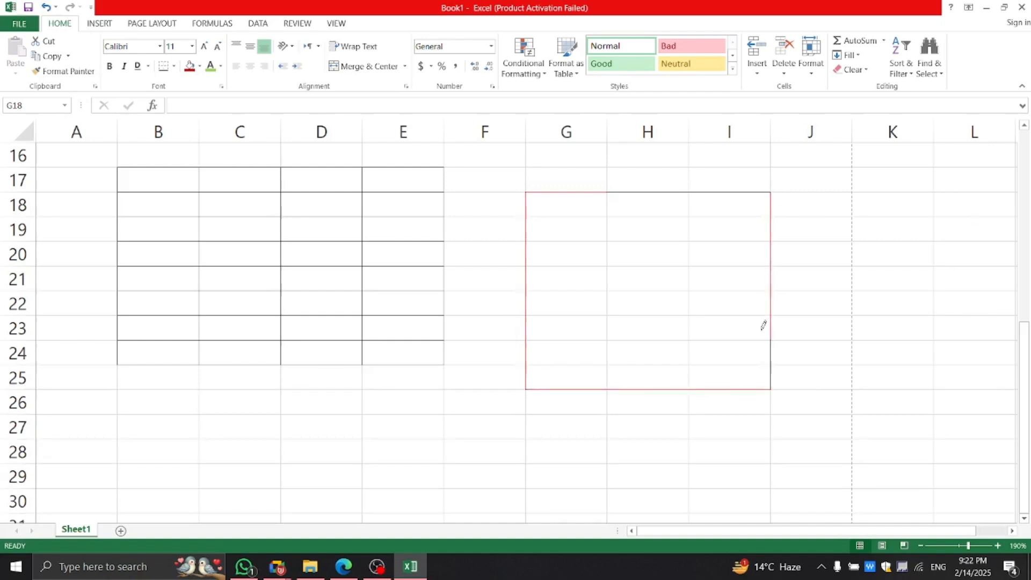
{"action": "left_click_drag", "start_coordinate": [745, 351], "coordinate": [543, 347]}
{"action": "left_click_drag", "start_coordinate": [653, 311], "coordinate": [530, 321]}
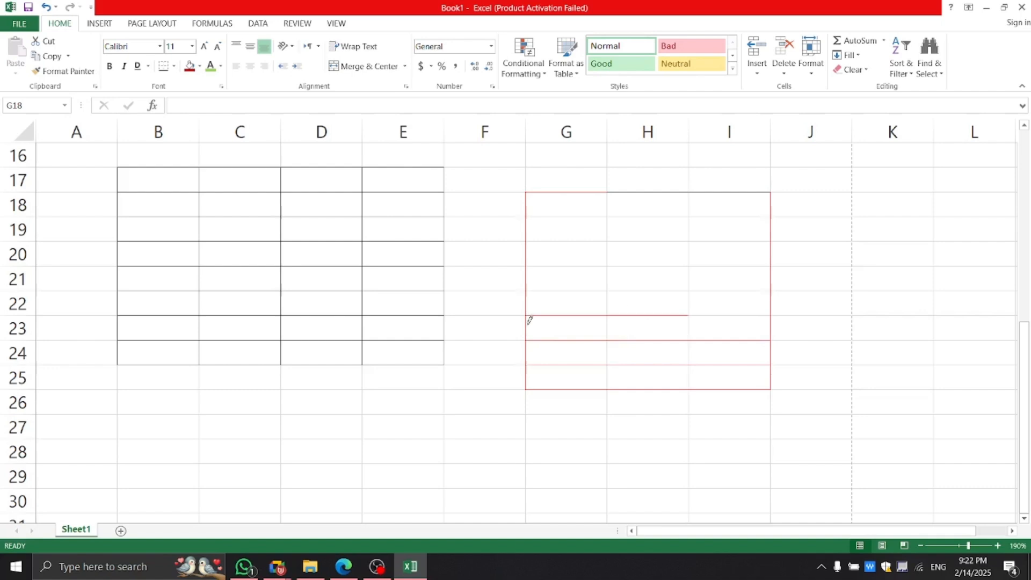
{"action": "left_click", "coordinate": [720, 311]}
{"action": "left_click_drag", "start_coordinate": [730, 288], "coordinate": [551, 286]}
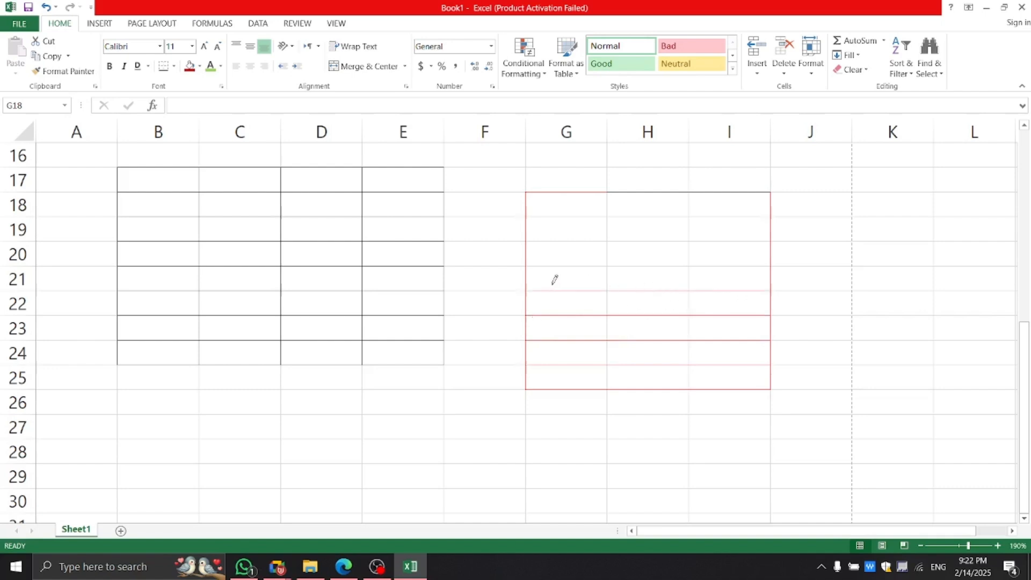
Apply Top and Bottom Border to the block, then bring the Google Meet call forward.
{"action": "left_click", "coordinate": [173, 67]}
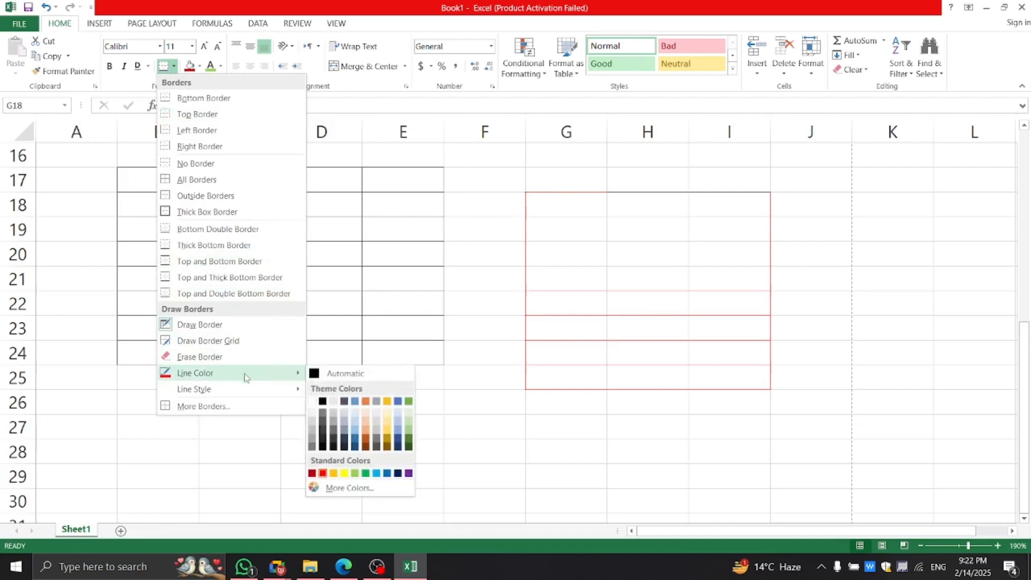
{"action": "mouse_move", "coordinate": [275, 392]}
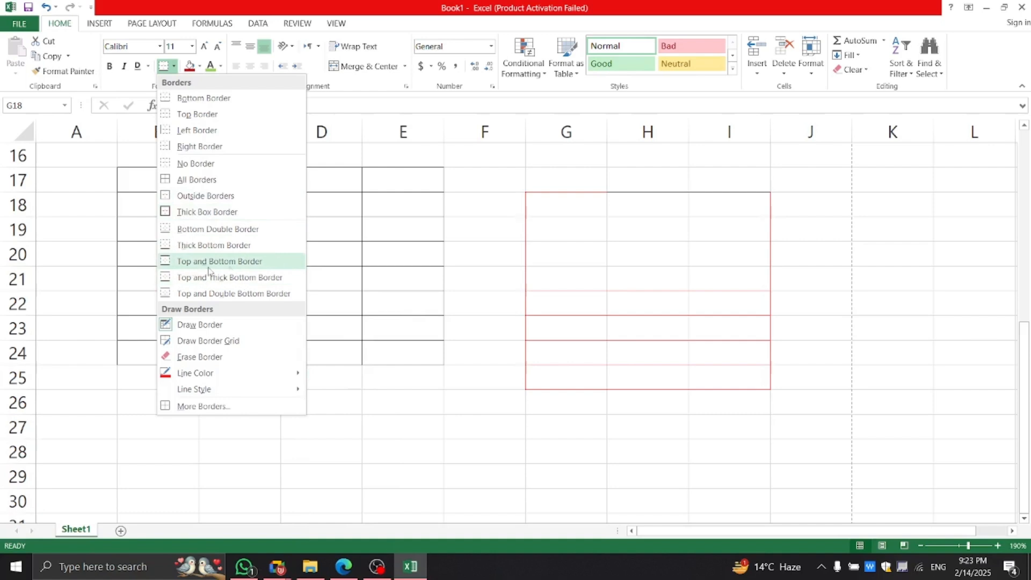
{"action": "left_click", "coordinate": [245, 263]}
{"action": "left_click", "coordinate": [611, 281]}
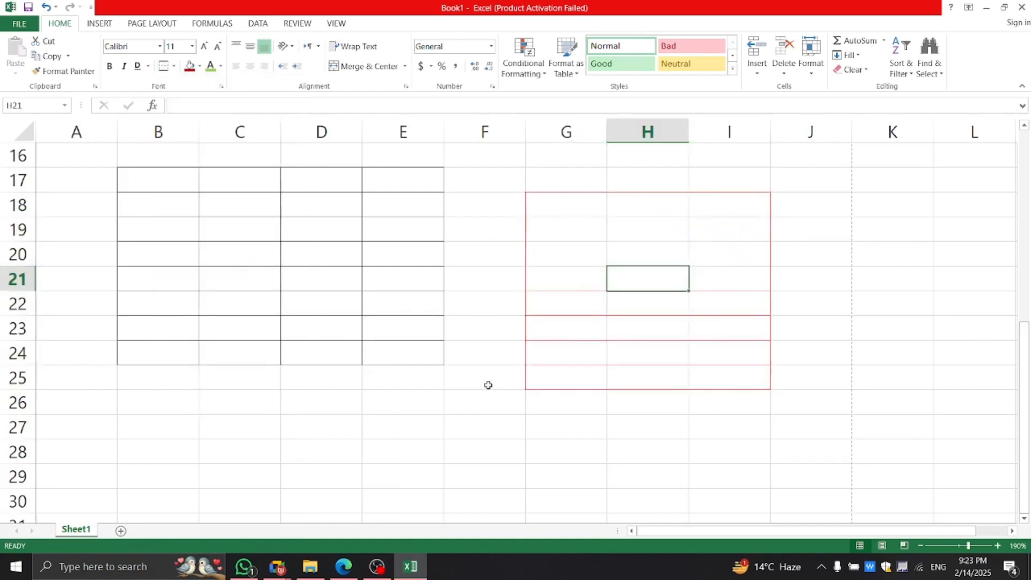
{"action": "left_click", "coordinate": [278, 567]}
{"action": "left_click", "coordinate": [207, 499]}
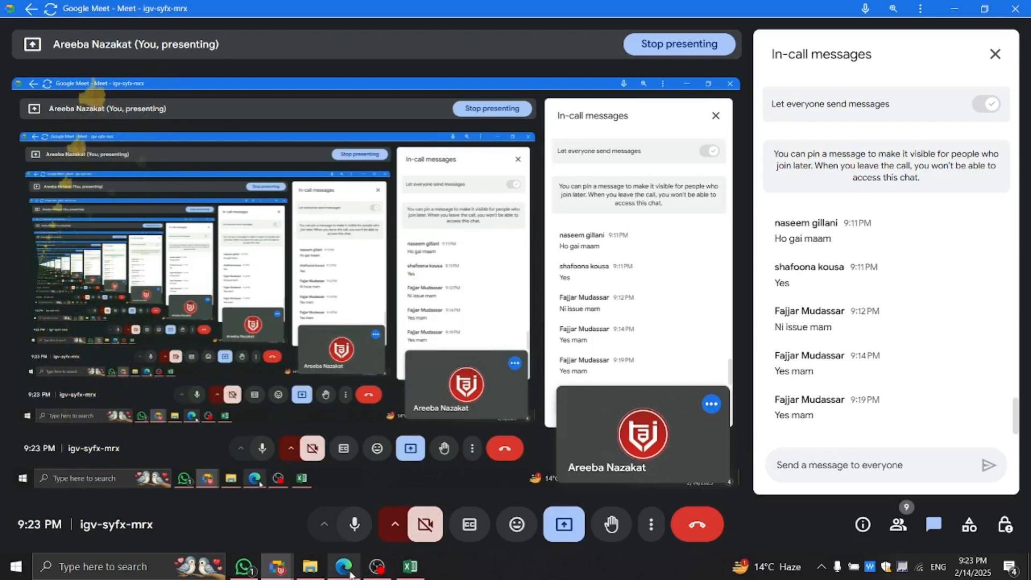
In the lesson PDF, highlight the Alignment Option heading instead of Cell Borders Option, then return to Excel.
{"action": "mouse_move", "coordinate": [349, 575]}
{"action": "left_click", "coordinate": [386, 502]}
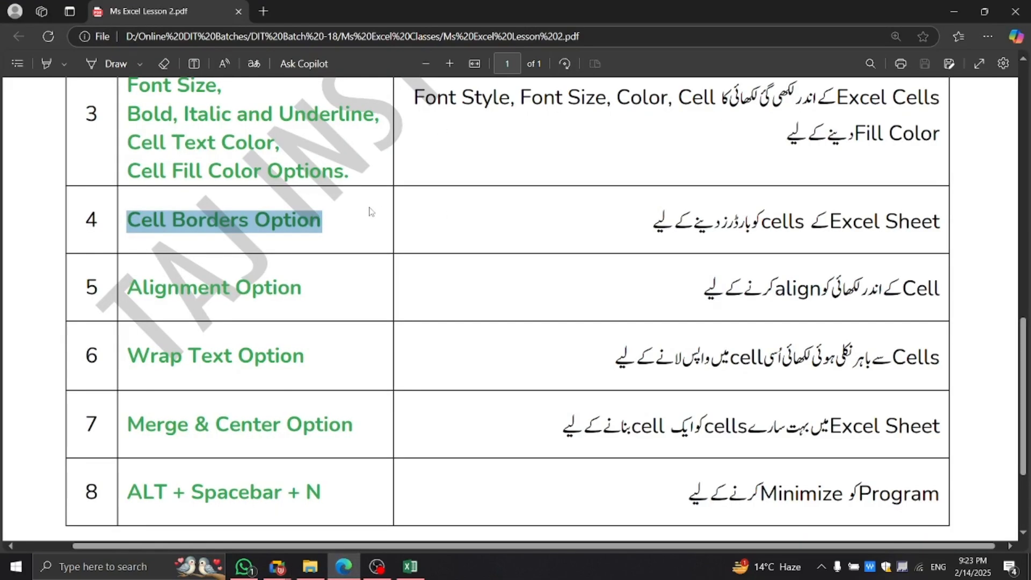
{"action": "left_click", "coordinate": [340, 222]}
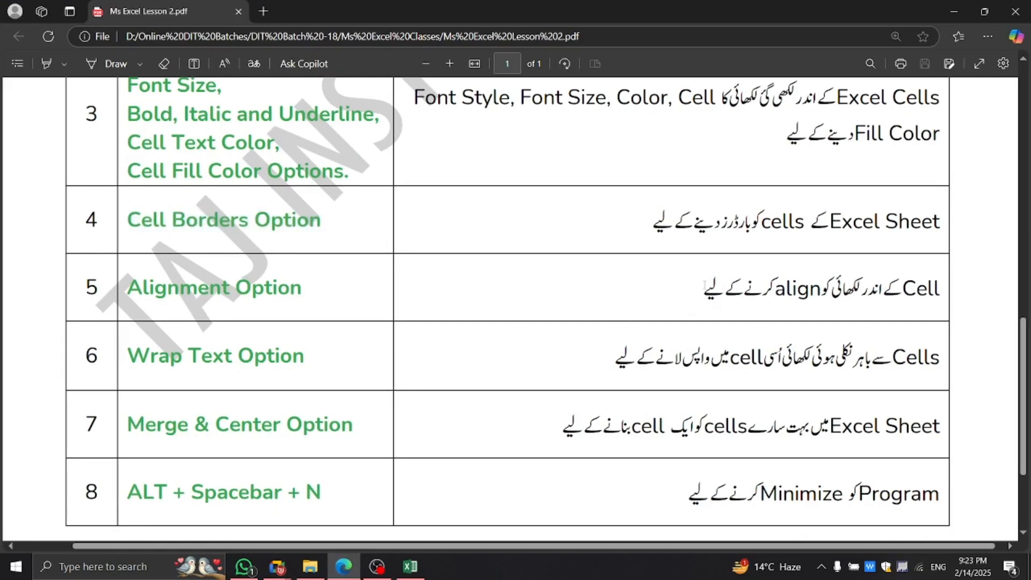
{"action": "left_click_drag", "start_coordinate": [695, 291], "coordinate": [962, 296]}
{"action": "left_click", "coordinate": [860, 293]}
{"action": "left_click_drag", "start_coordinate": [295, 289], "coordinate": [127, 290]}
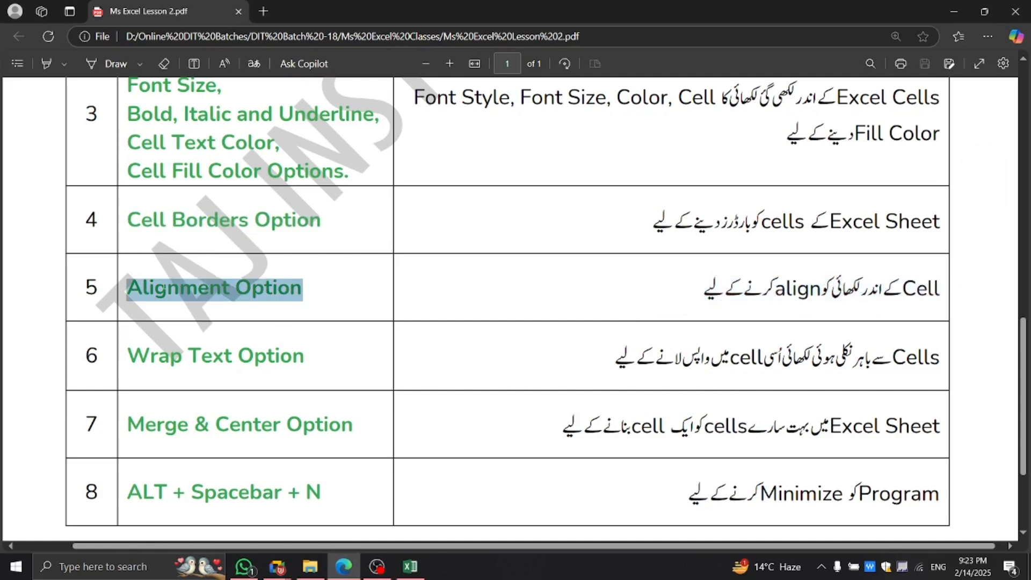
{"action": "left_click", "coordinate": [414, 570]}
{"action": "left_click", "coordinate": [436, 409]}
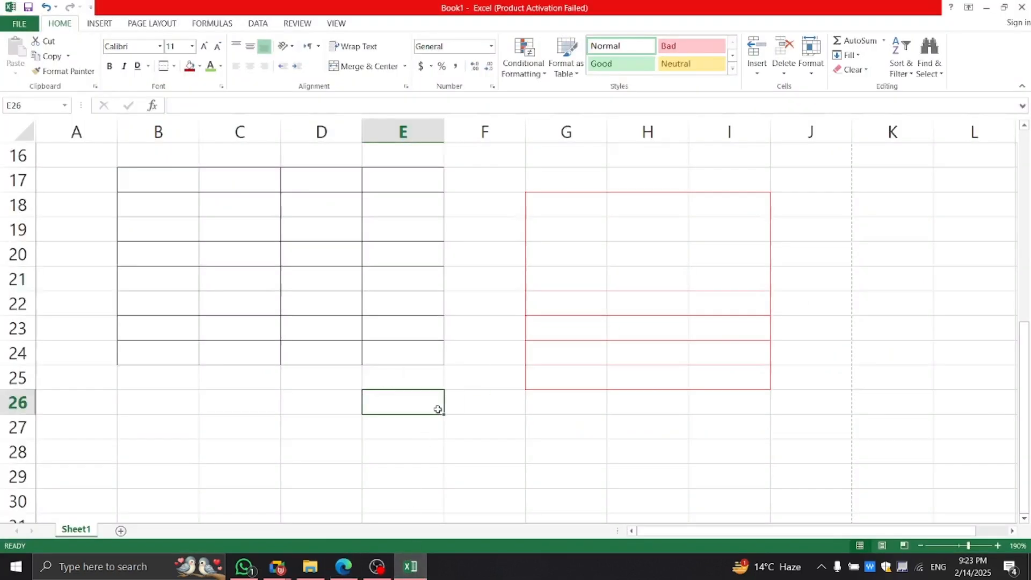
Type Waleed in D35 and drag column D wider to fit it.
{"action": "scroll", "coordinate": [438, 410], "scroll_direction": "down", "scroll_amount": 5}
{"action": "left_click", "coordinate": [292, 281]}
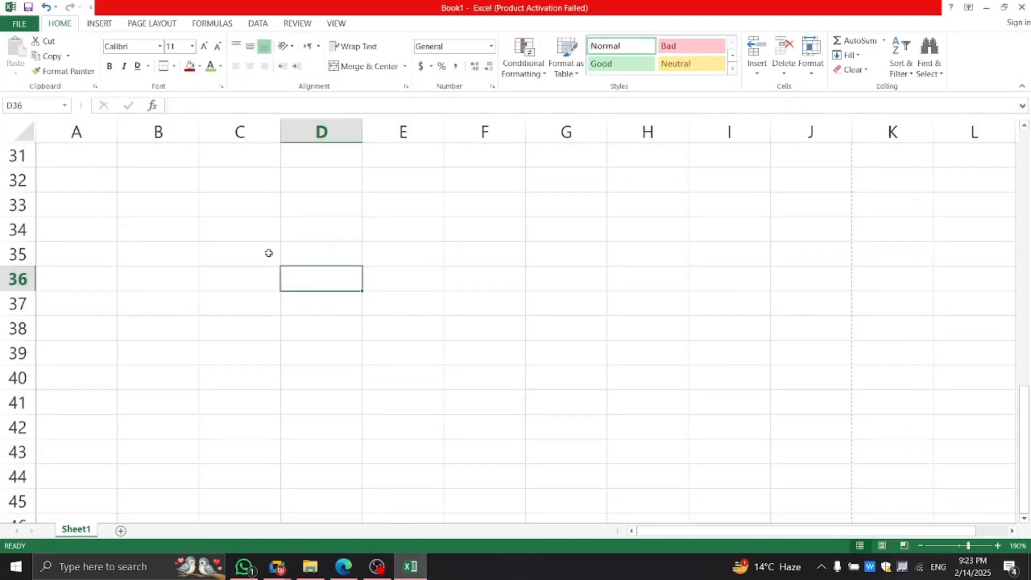
{"action": "left_click", "coordinate": [312, 258]}
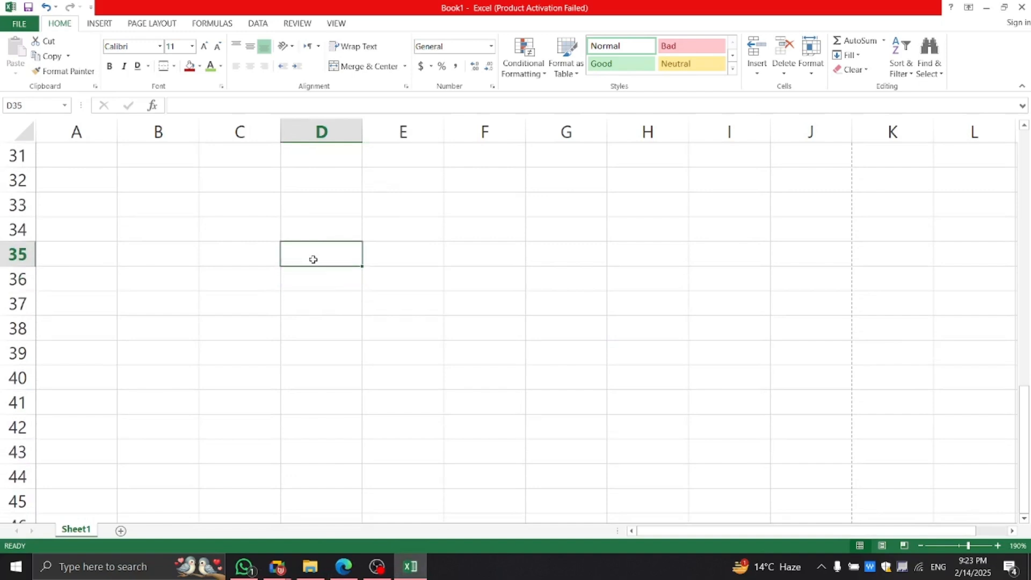
{"action": "type", "text": "Waleed"}
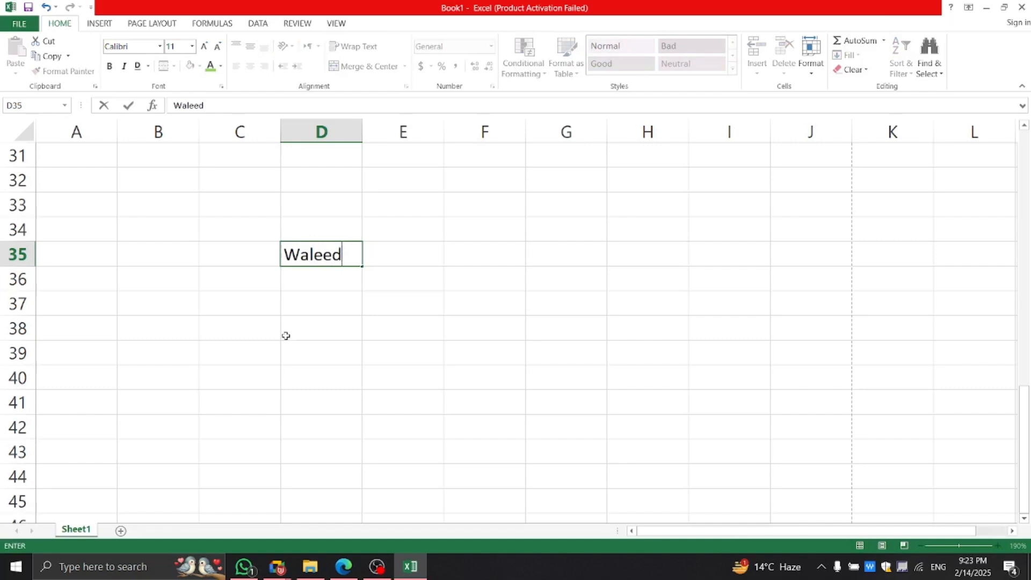
{"action": "left_click", "coordinate": [323, 326]}
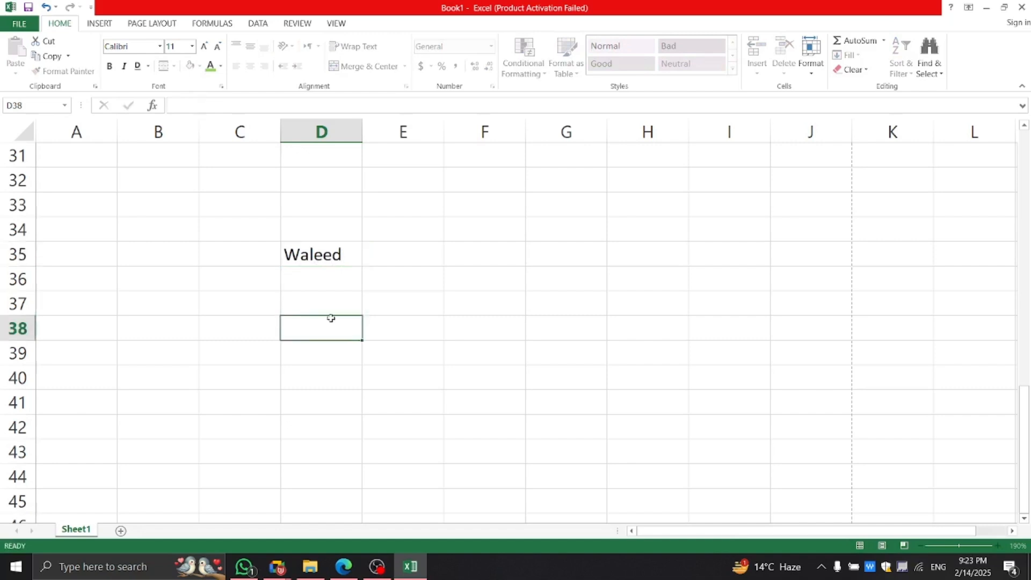
{"action": "left_click_drag", "start_coordinate": [360, 130], "coordinate": [433, 143]}
{"action": "left_click", "coordinate": [356, 258]}
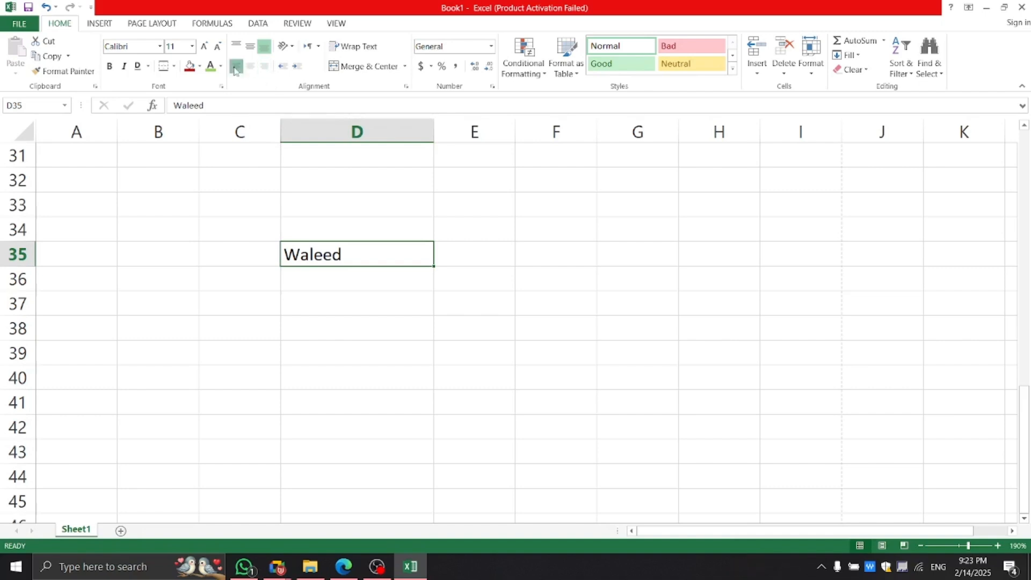
Try Center, Align Right, Center and Align Left on D35, then make row 35 about 42 high.
{"action": "left_click", "coordinate": [250, 66]}
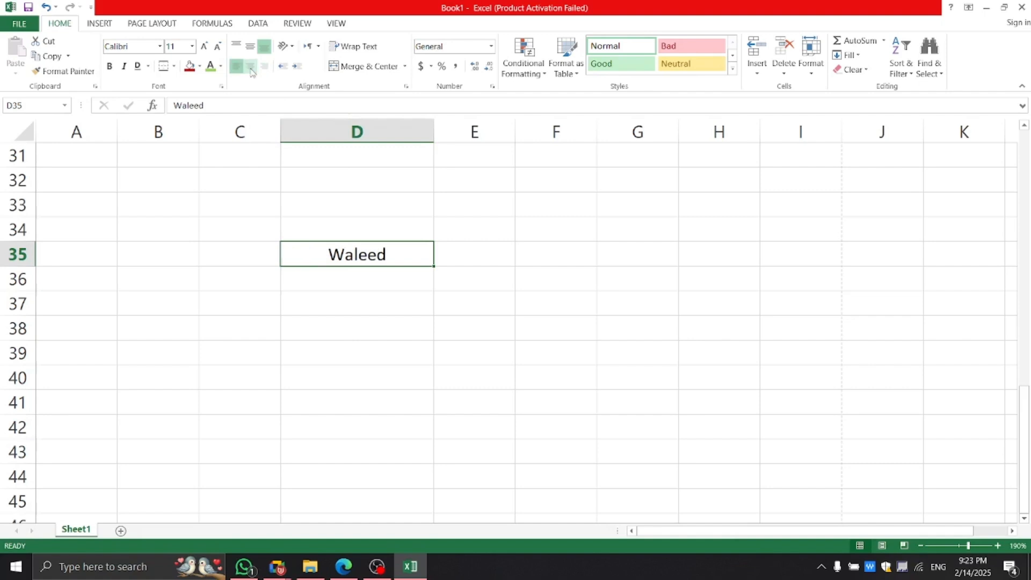
{"action": "left_click", "coordinate": [264, 66]}
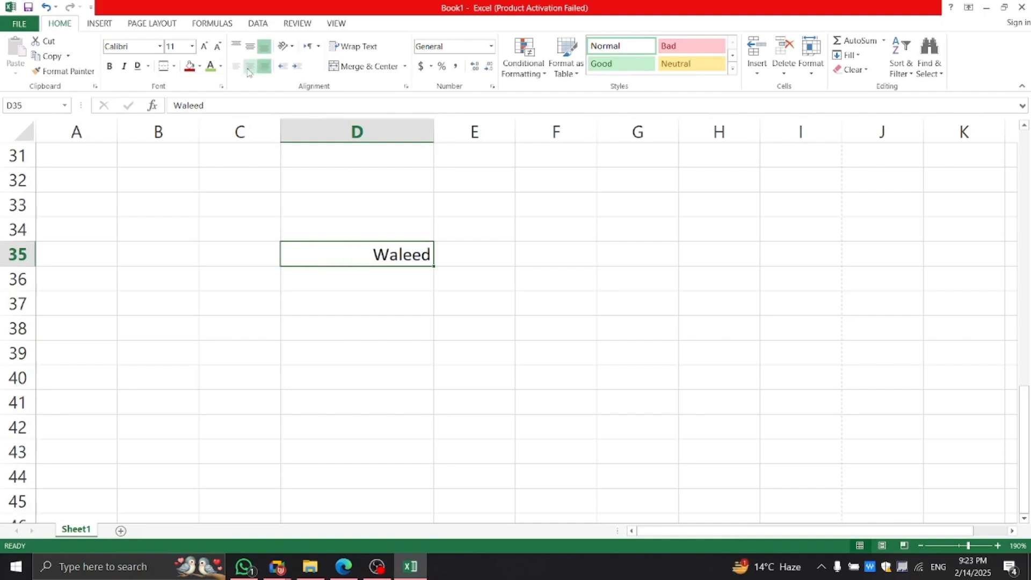
{"action": "left_click", "coordinate": [248, 69]}
{"action": "left_click", "coordinate": [236, 65]}
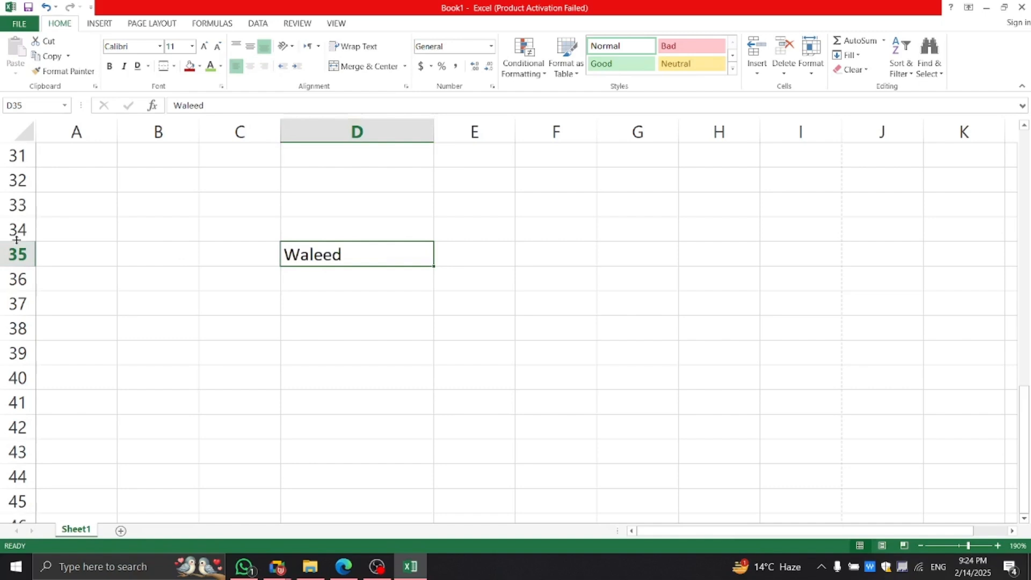
{"action": "left_click_drag", "start_coordinate": [16, 240], "coordinate": [17, 264]}
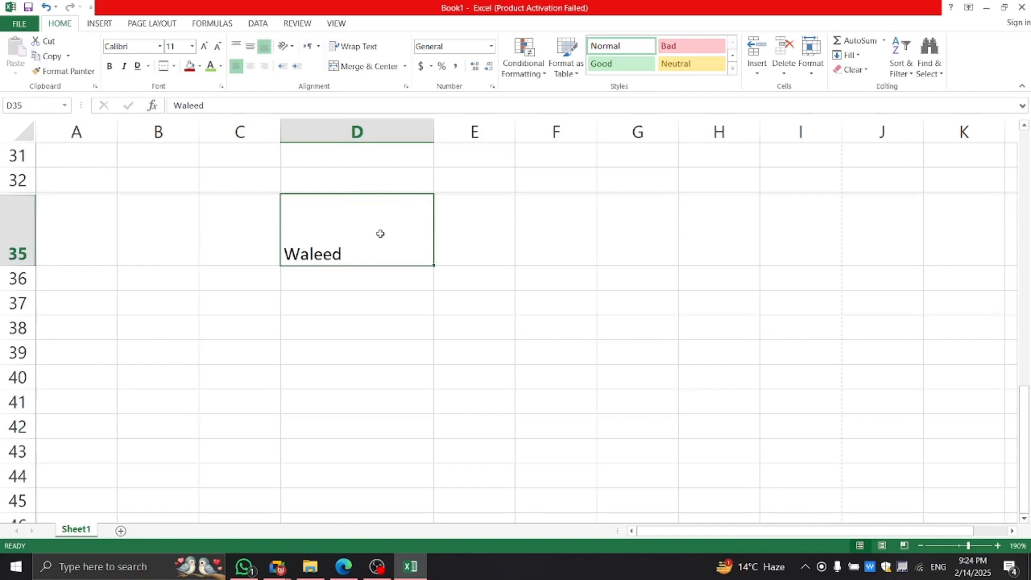
Cycle D35 through Top, Middle, Bottom and Left, Center, Right alignments, ending bottom-right.
{"action": "left_click", "coordinate": [237, 48]}
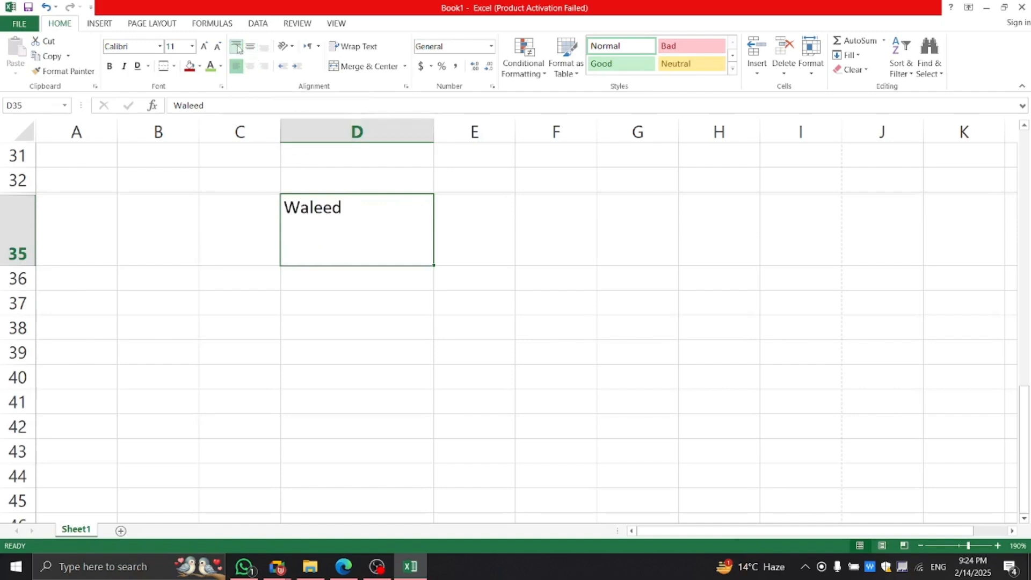
{"action": "left_click", "coordinate": [250, 48]}
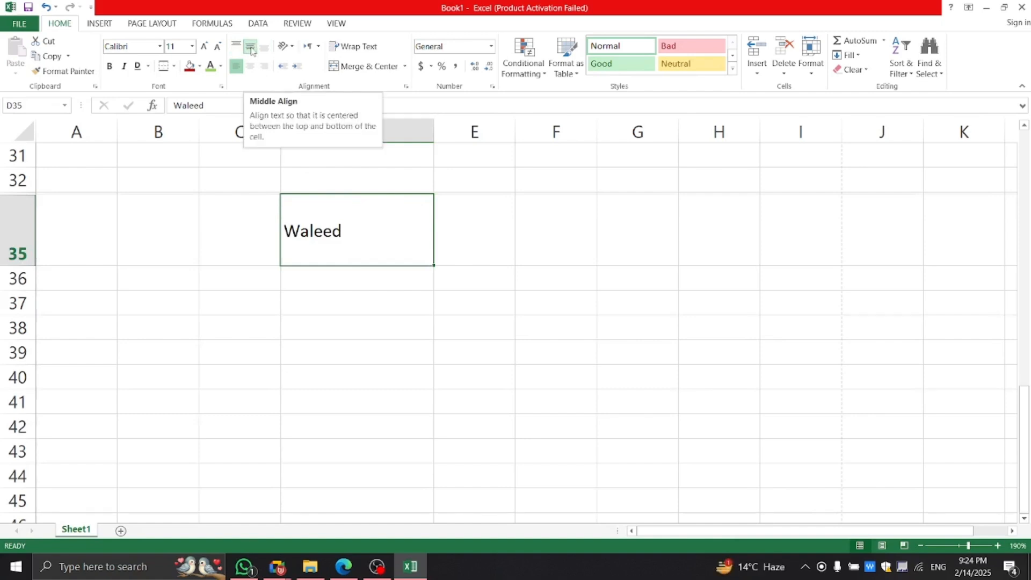
{"action": "left_click", "coordinate": [264, 50]}
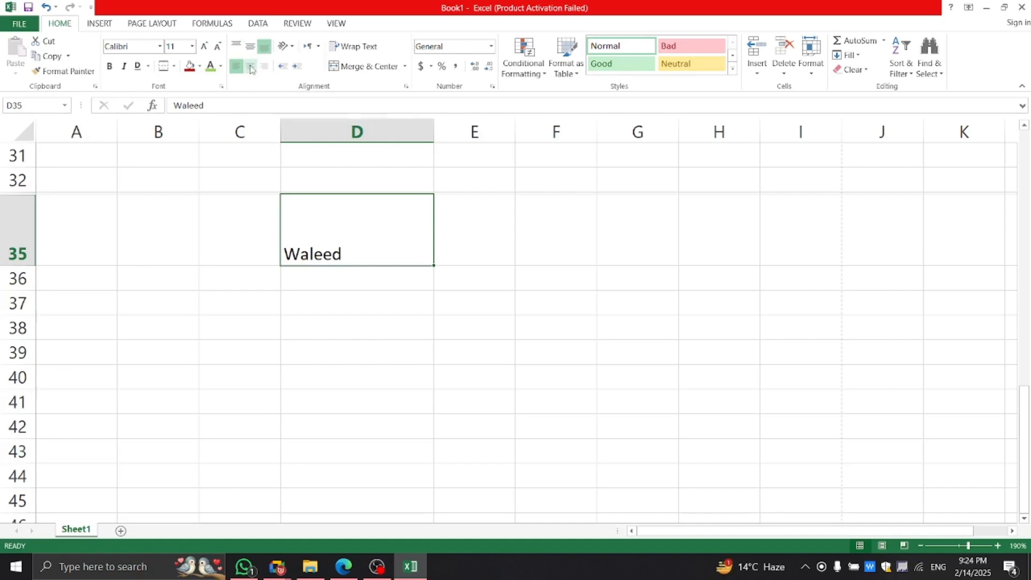
{"action": "left_click", "coordinate": [251, 66]}
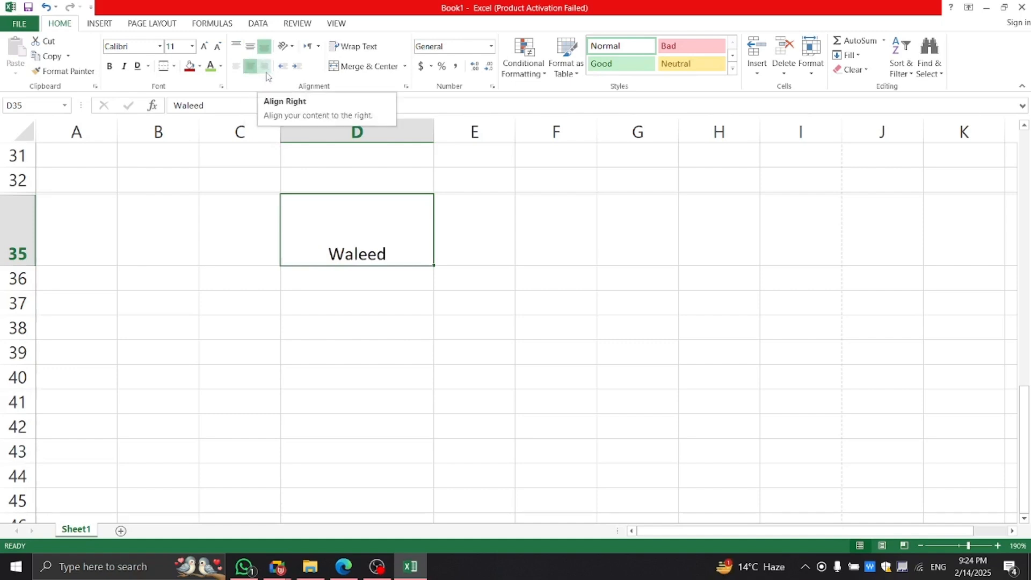
{"action": "left_click", "coordinate": [265, 71]}
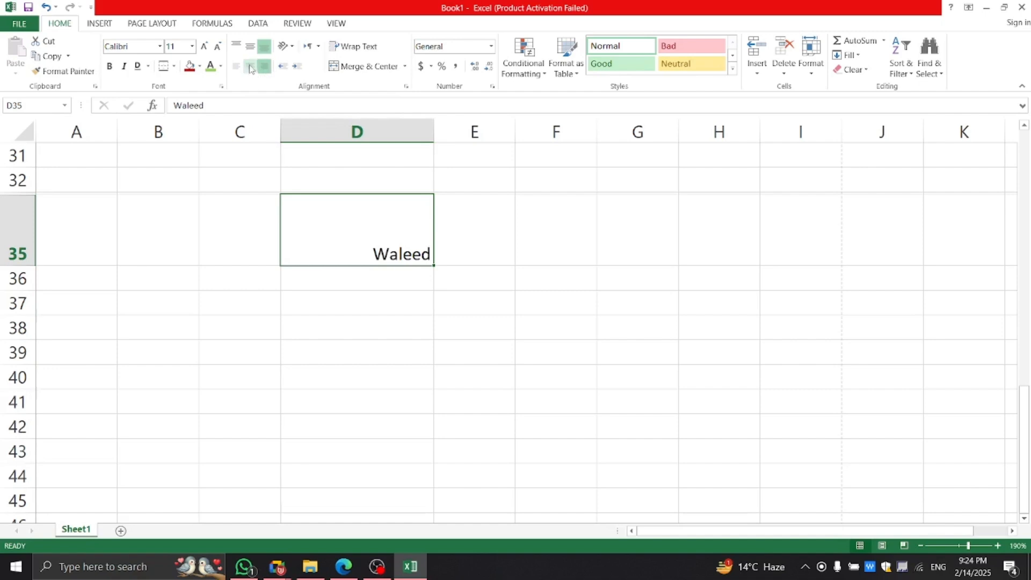
{"action": "left_click", "coordinate": [251, 46]}
{"action": "left_click", "coordinate": [251, 66]}
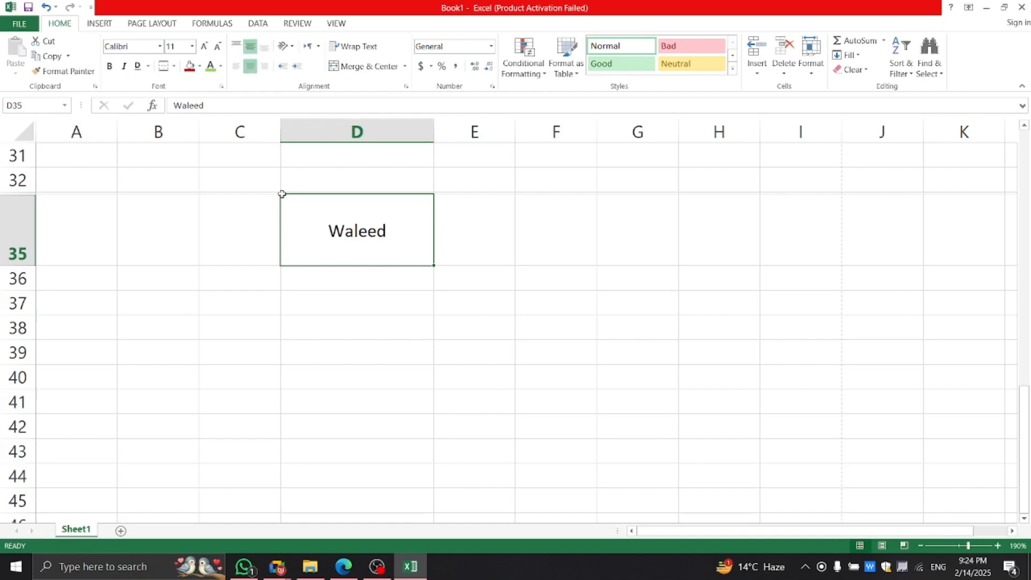
{"action": "left_click", "coordinate": [237, 46]}
{"action": "left_click", "coordinate": [265, 50]}
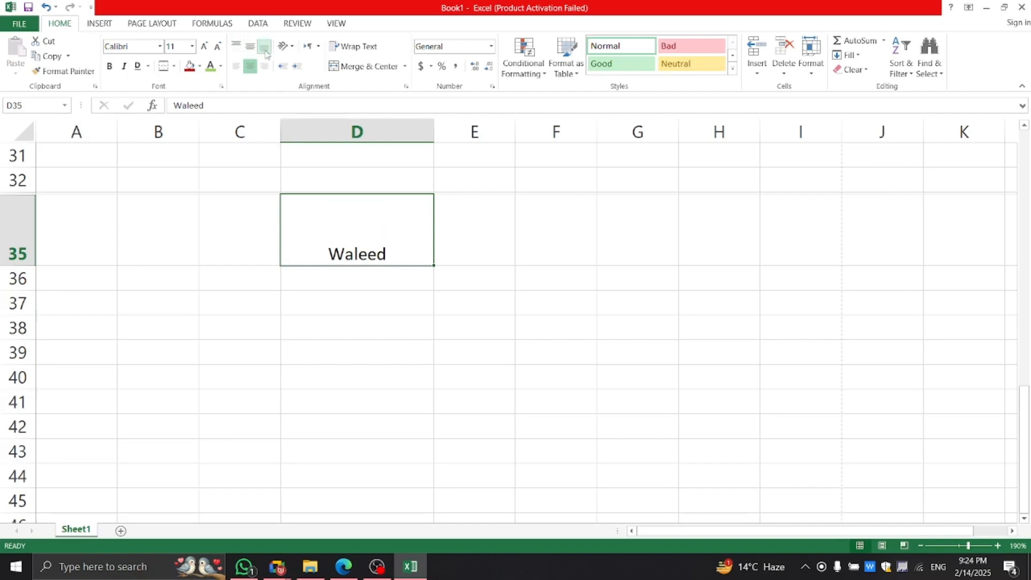
{"action": "left_click", "coordinate": [238, 66]}
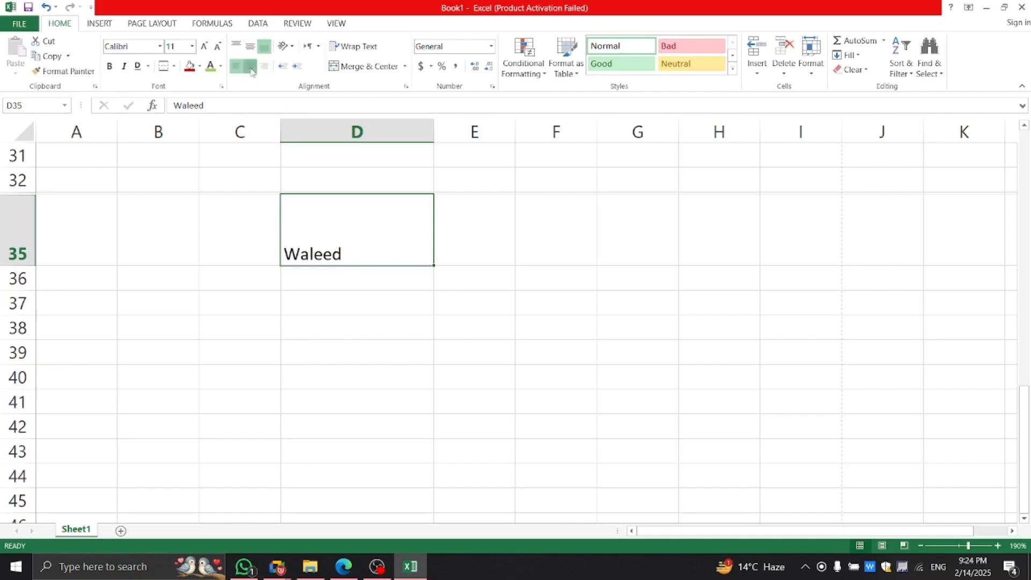
{"action": "left_click", "coordinate": [251, 67]}
{"action": "left_click", "coordinate": [263, 67]}
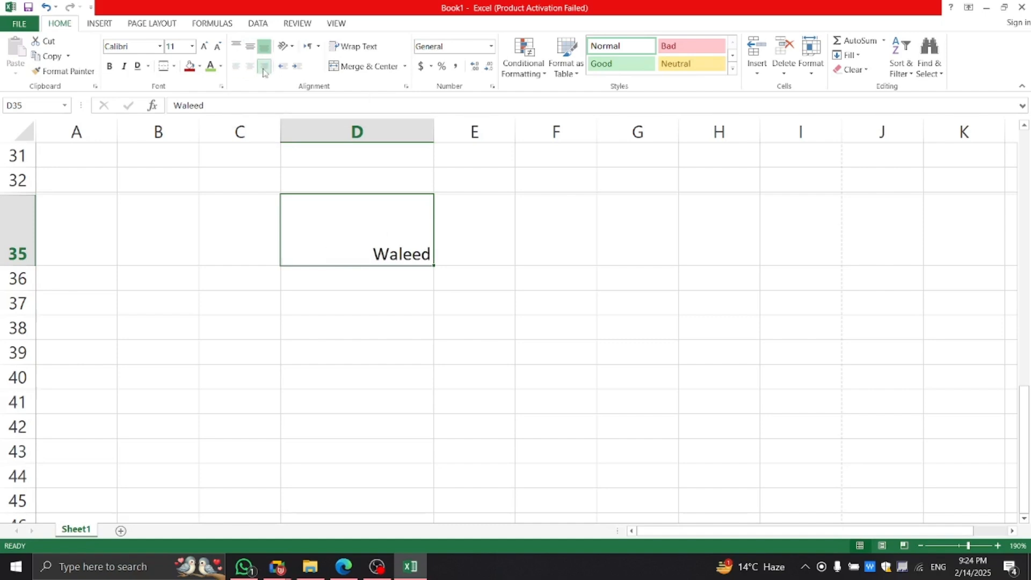
In the lesson PDF, highlight the Wrap Text Option row and its description.
{"action": "mouse_move", "coordinate": [277, 567]}
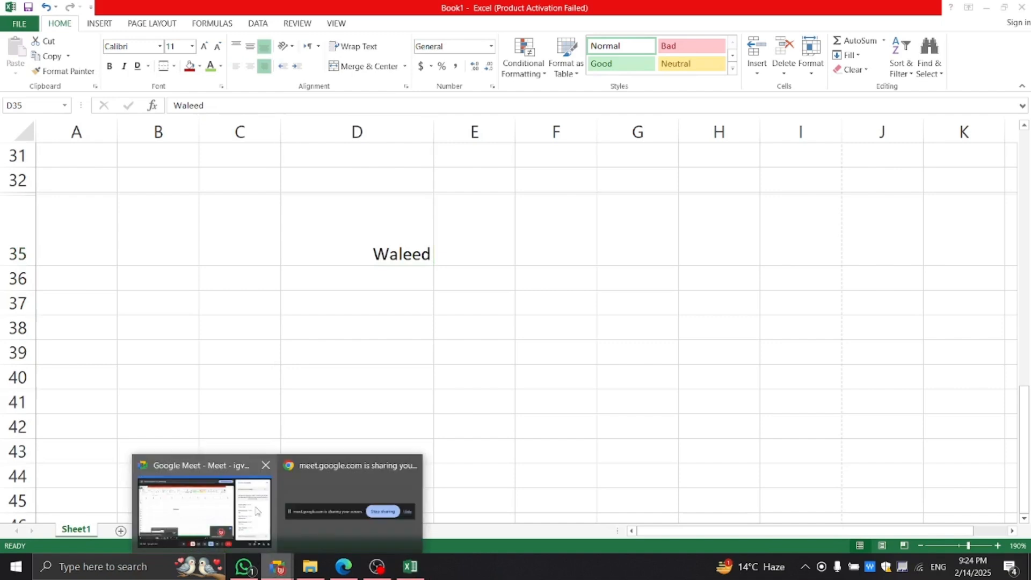
{"action": "left_click", "coordinate": [202, 508]}
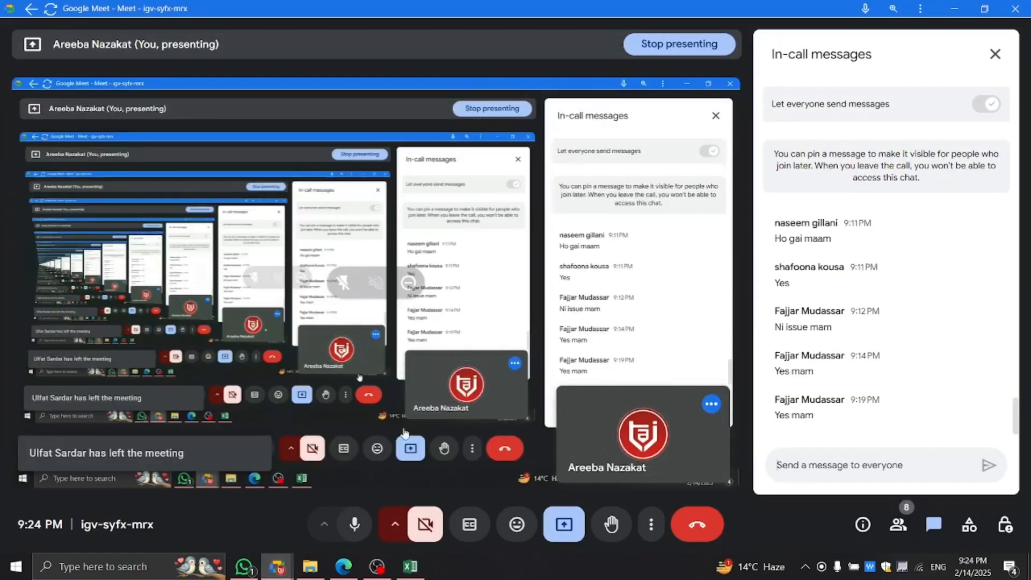
{"action": "mouse_move", "coordinate": [344, 567]}
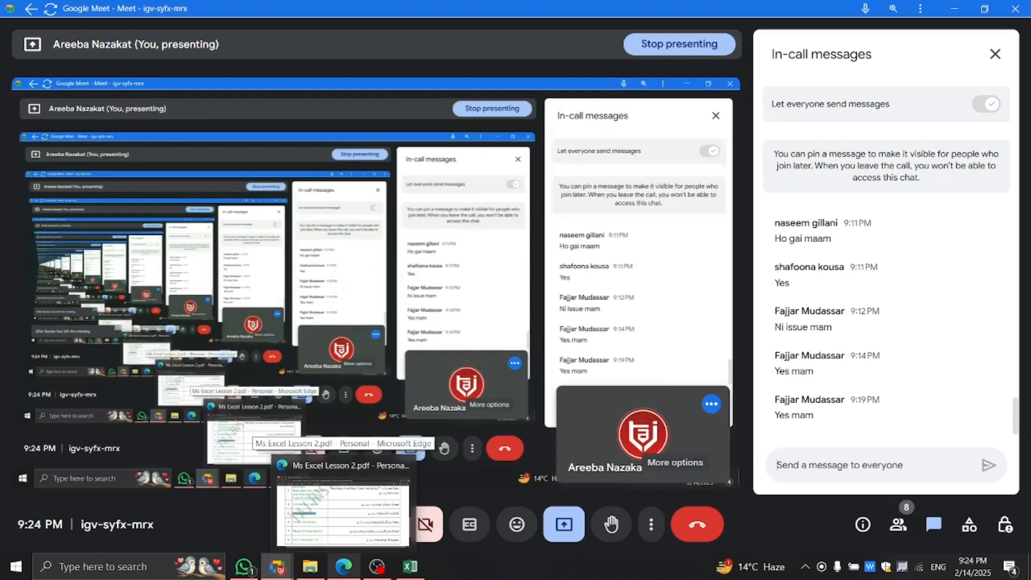
{"action": "left_click", "coordinate": [400, 477]}
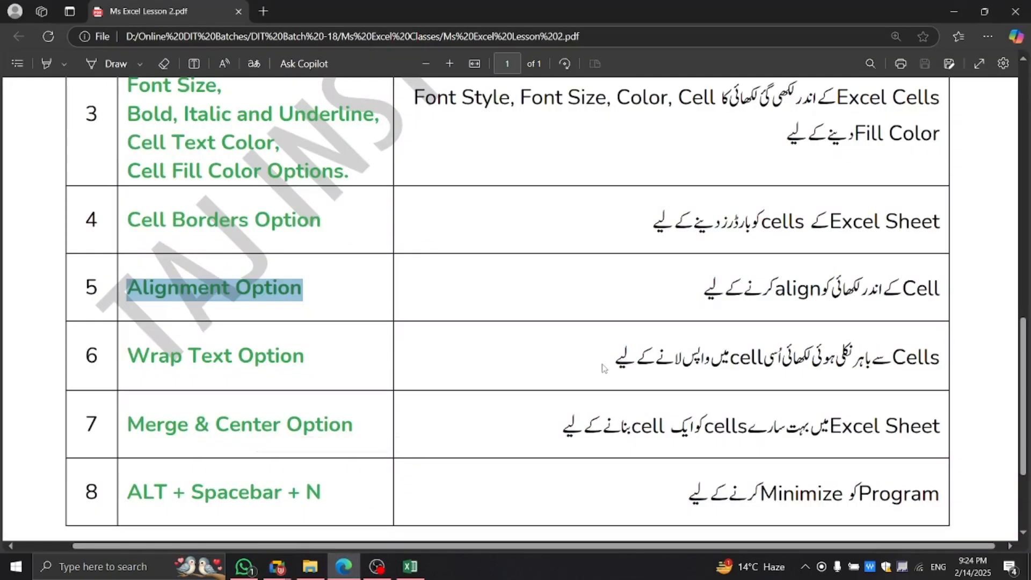
{"action": "left_click", "coordinate": [606, 363]}
{"action": "left_click_drag", "start_coordinate": [615, 358], "coordinate": [967, 370]}
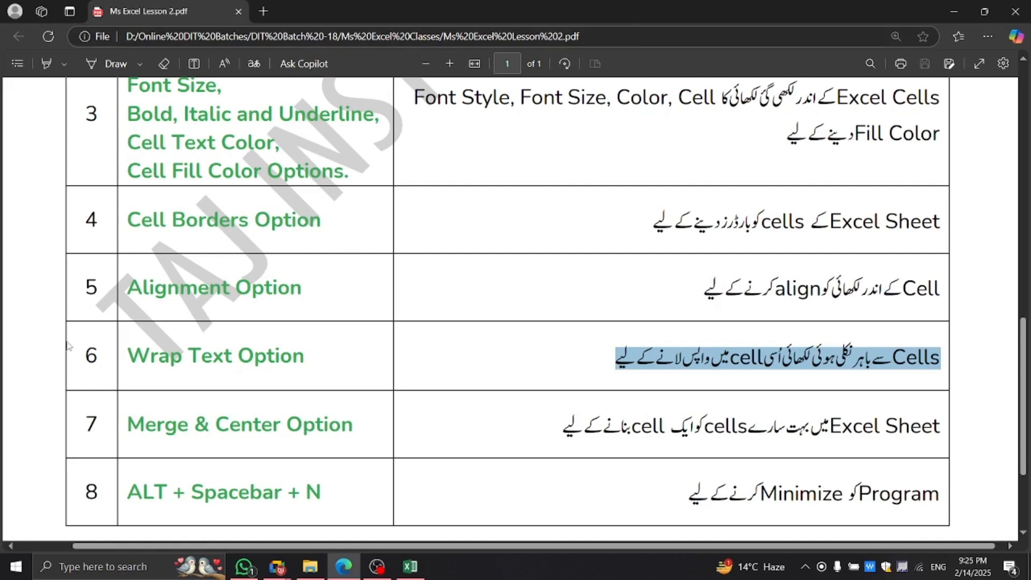
{"action": "left_click_drag", "start_coordinate": [121, 351], "coordinate": [305, 359]}
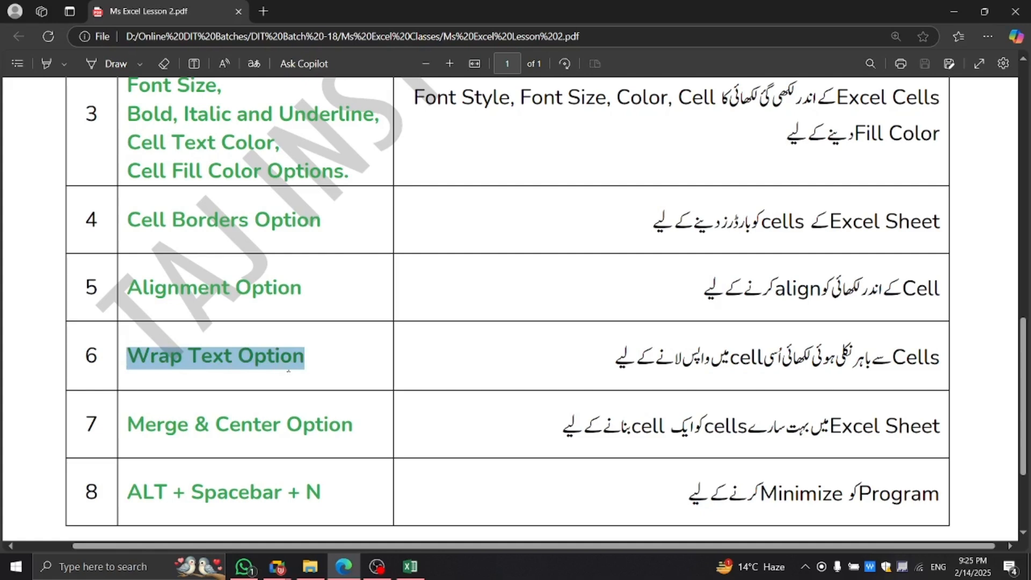
{"action": "key", "text": "alt+Tab"}
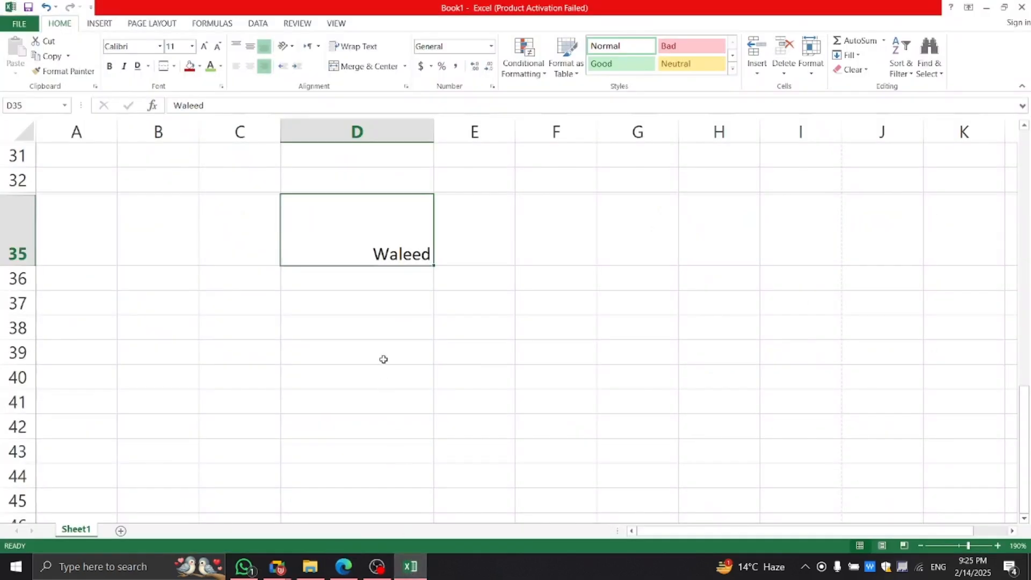
{"action": "left_click", "coordinate": [382, 357]}
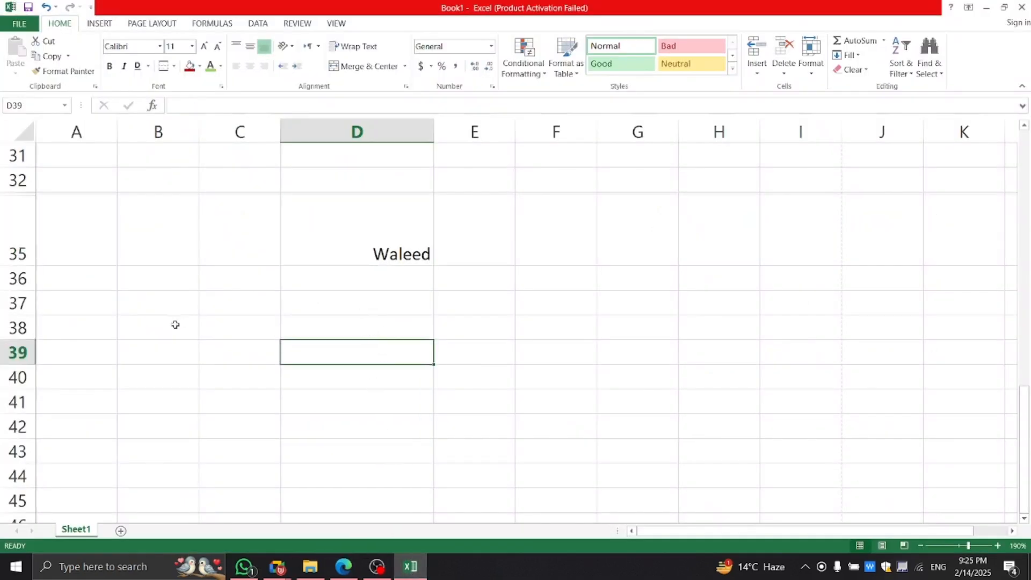
{"action": "left_click", "coordinate": [89, 322]}
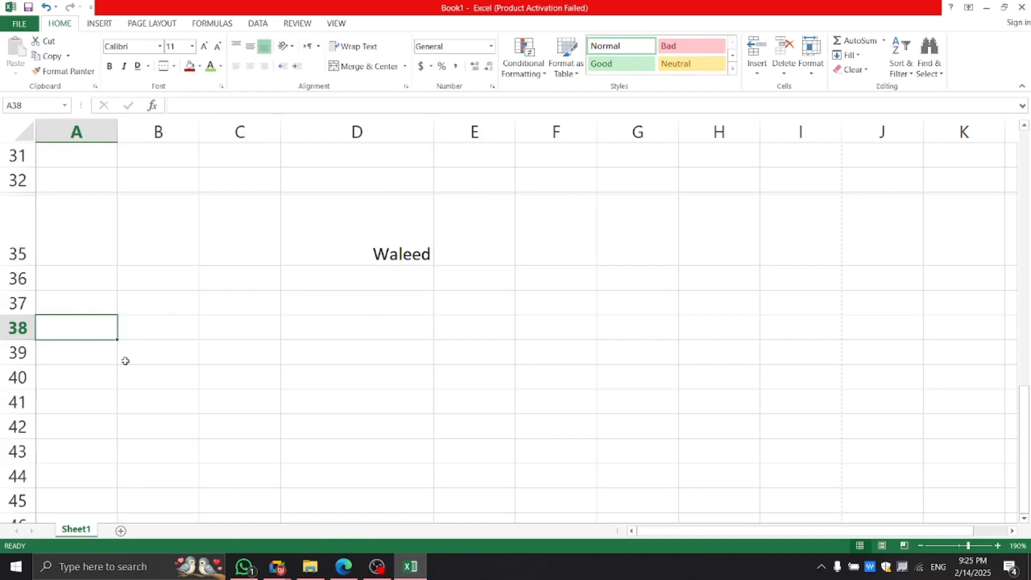
{"action": "left_click", "coordinate": [142, 334]}
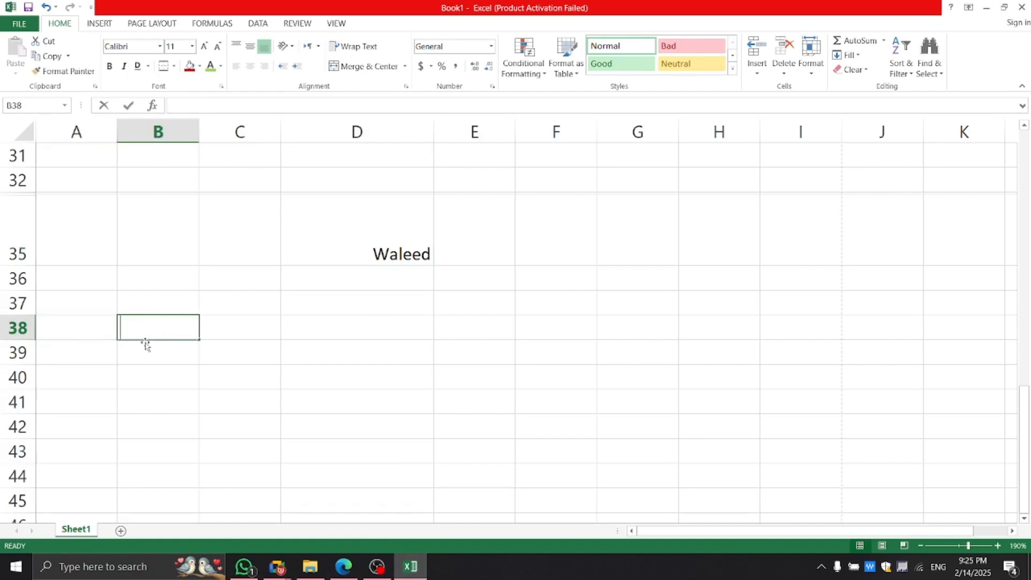
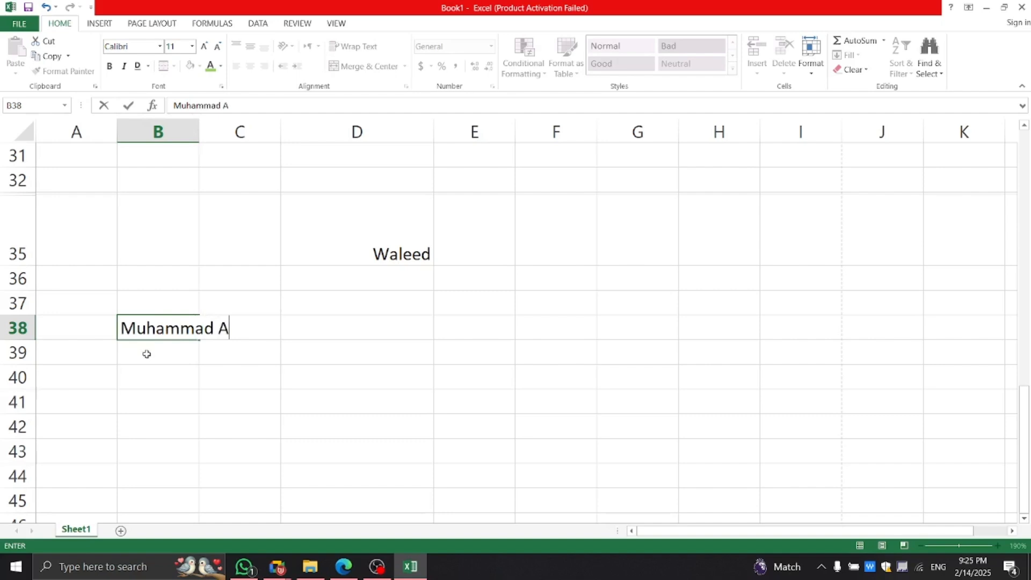
{"action": "left_click", "coordinate": [152, 381]}
Apply Wrap Text to B38:C38 so the name splits onto two lines.
{"action": "left_click", "coordinate": [171, 337]}
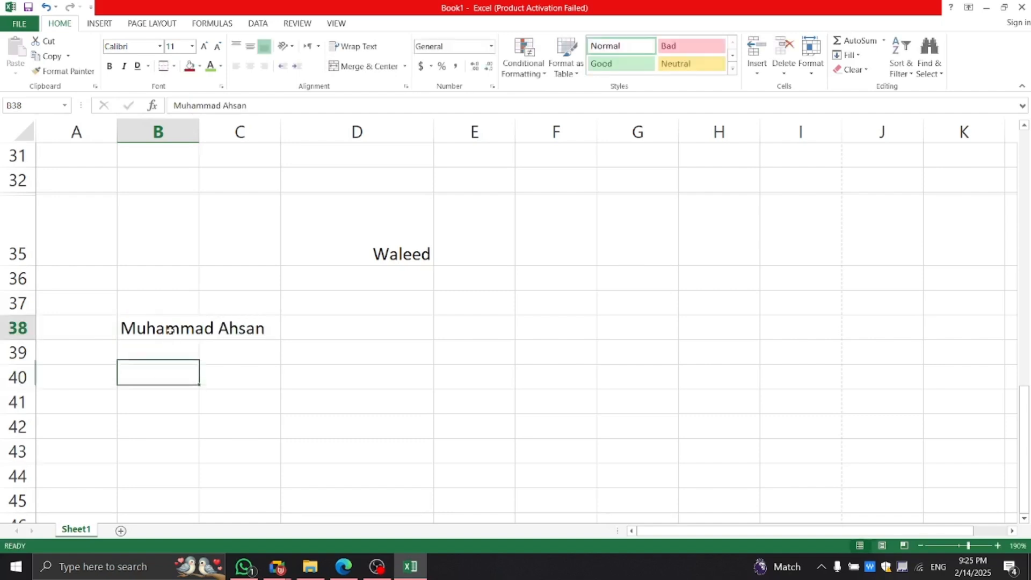
{"action": "left_click", "coordinate": [232, 329]}
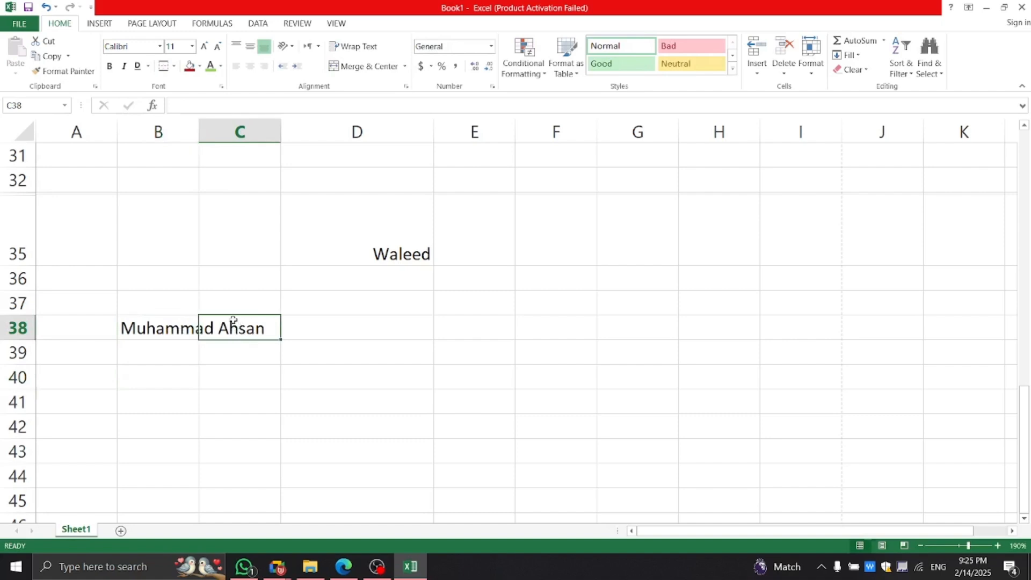
{"action": "left_click_drag", "start_coordinate": [172, 328], "coordinate": [252, 330]}
{"action": "left_click", "coordinate": [231, 368]}
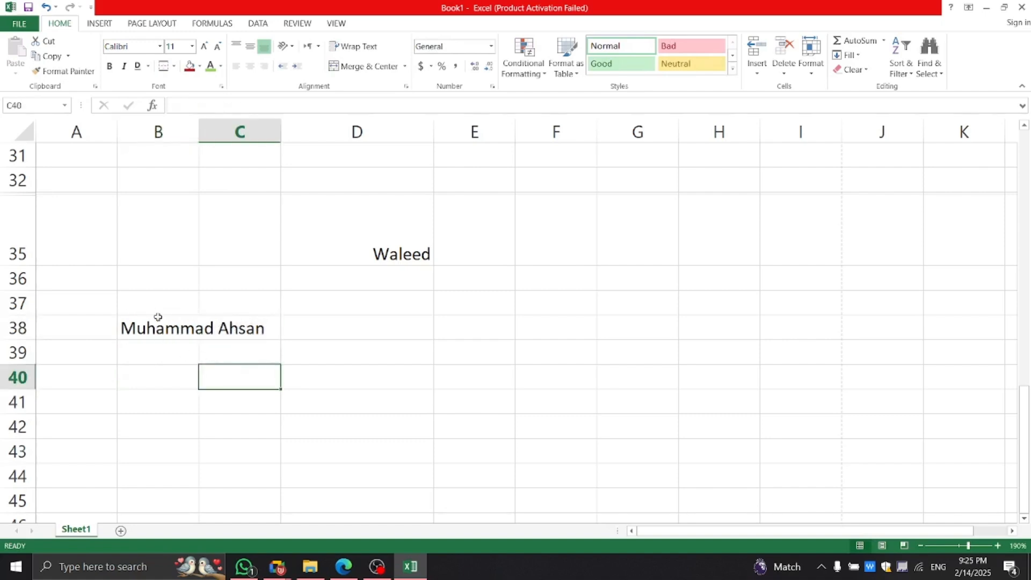
{"action": "left_click_drag", "start_coordinate": [154, 327], "coordinate": [203, 338]}
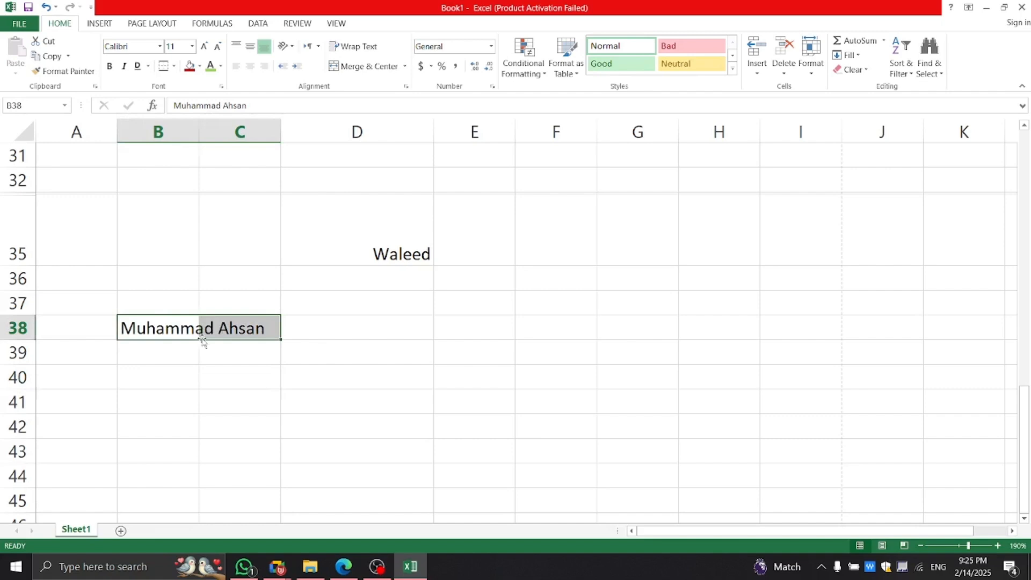
{"action": "left_click", "coordinate": [154, 368]}
{"action": "left_click_drag", "start_coordinate": [161, 328], "coordinate": [248, 305]}
{"action": "left_click", "coordinate": [352, 47]}
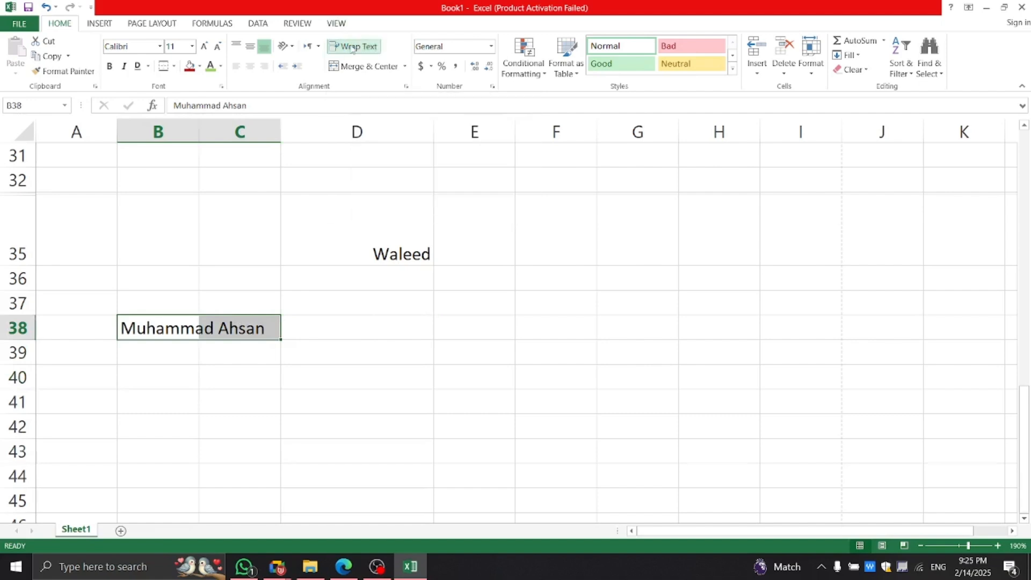
{"action": "left_click", "coordinate": [239, 400]}
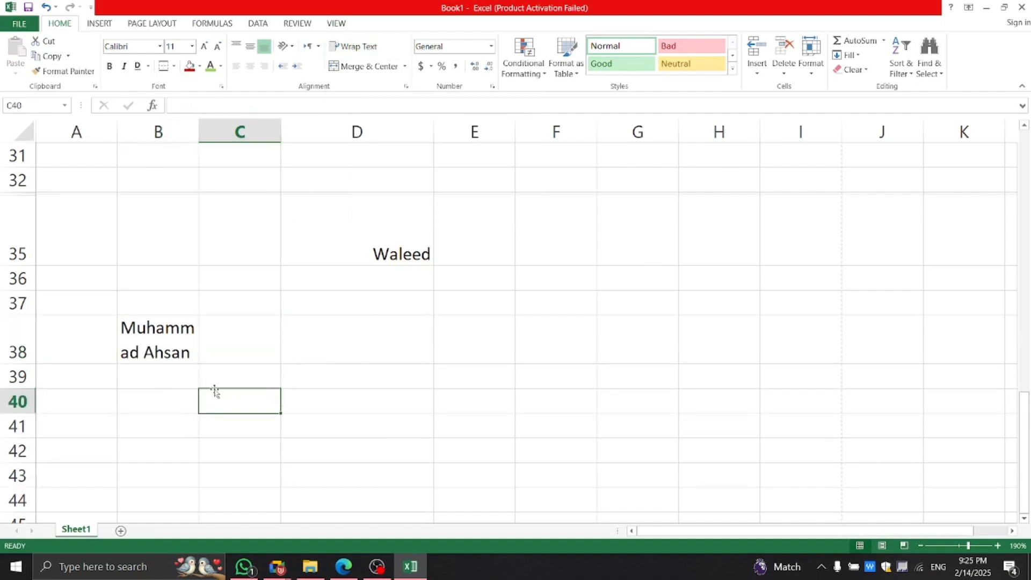
{"action": "left_click", "coordinate": [168, 344]}
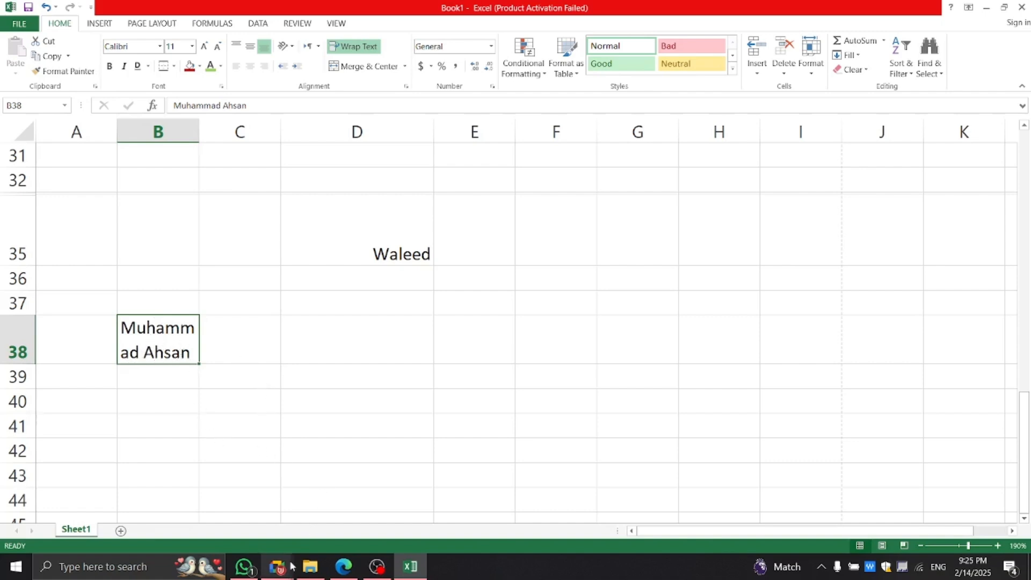
Highlight the Merge & Center Option description in Ms Excel Lesson 2.pdf, then return to Excel.
{"action": "mouse_move", "coordinate": [278, 568]}
{"action": "left_click", "coordinate": [204, 499]}
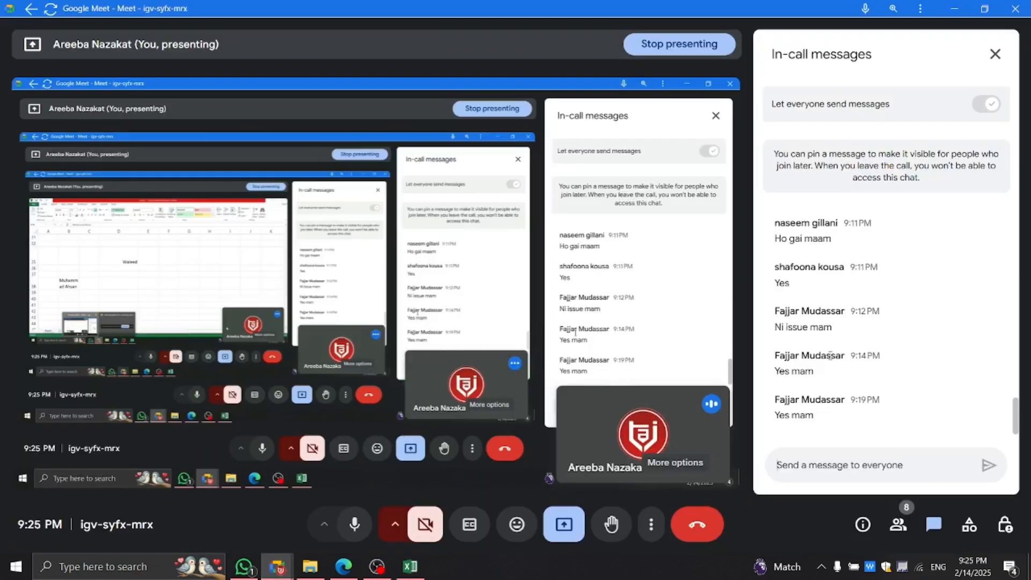
{"action": "left_click", "coordinate": [344, 566]}
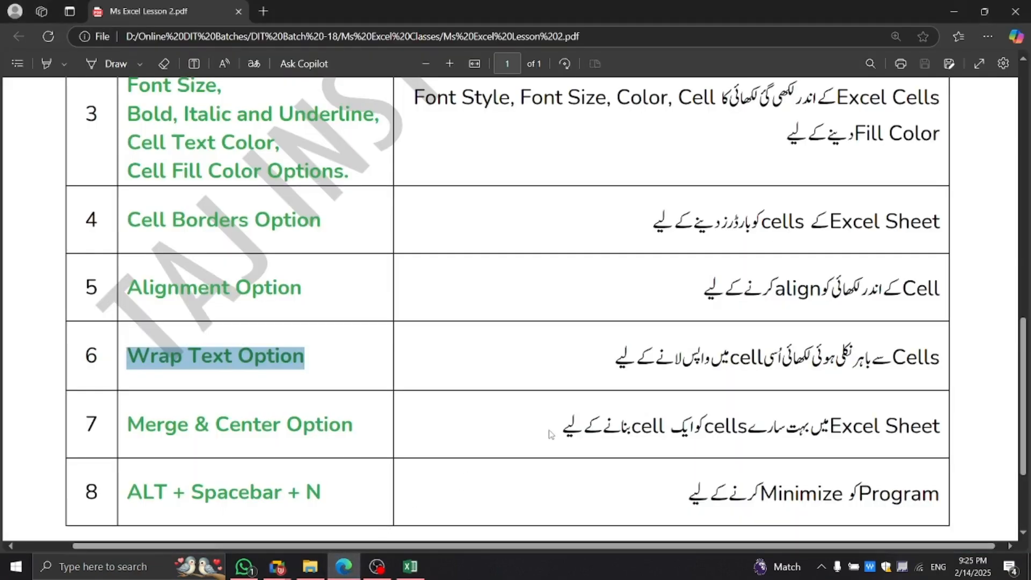
{"action": "left_click_drag", "start_coordinate": [943, 426], "coordinate": [567, 443]}
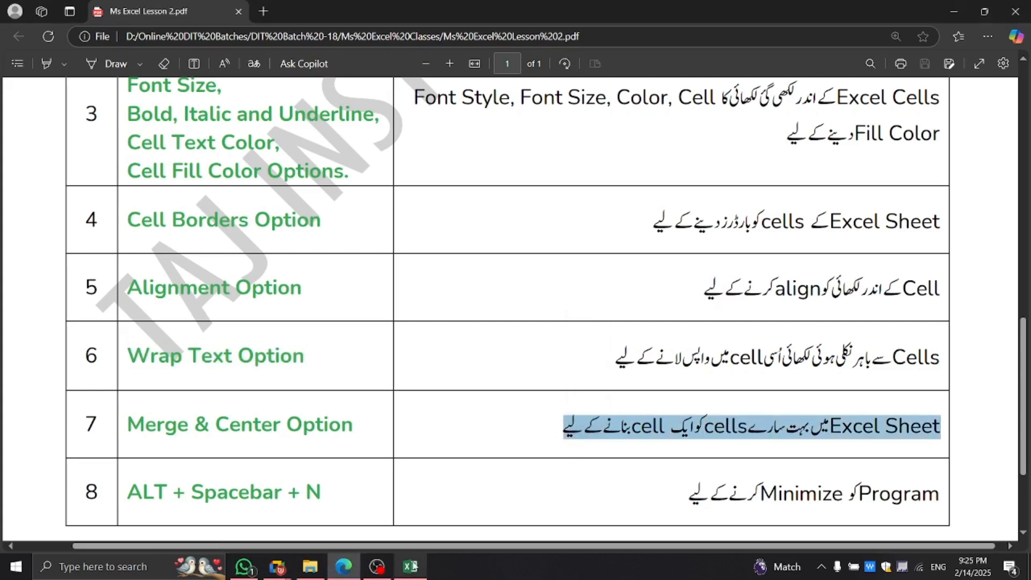
{"action": "left_click", "coordinate": [410, 567]}
Merge and center the empty cells B10:C10.
{"action": "left_click", "coordinate": [451, 336]}
{"action": "scroll", "coordinate": [520, 350], "scroll_direction": "up", "scroll_amount": 10}
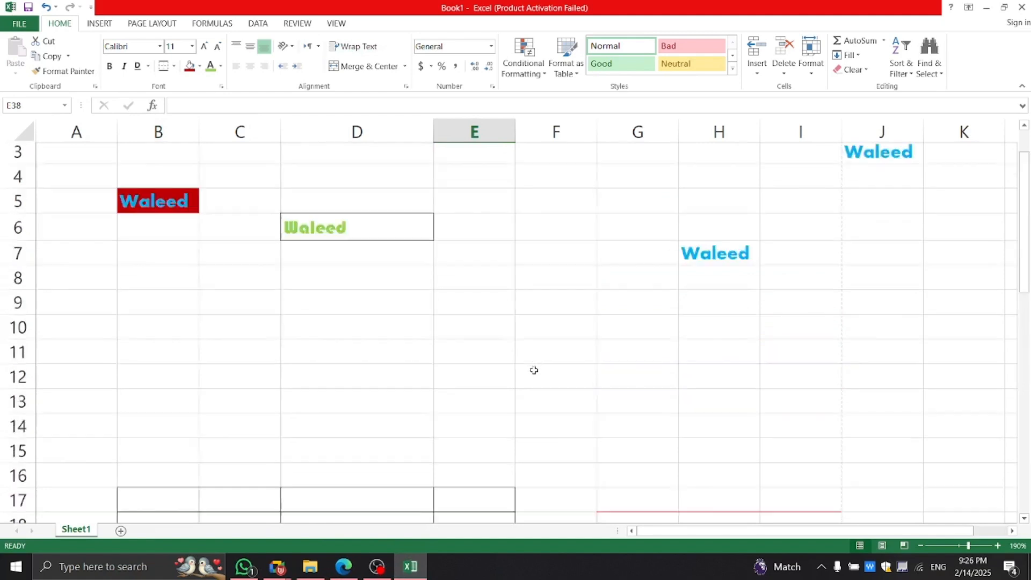
{"action": "scroll", "coordinate": [521, 367], "scroll_direction": "down", "scroll_amount": 5}
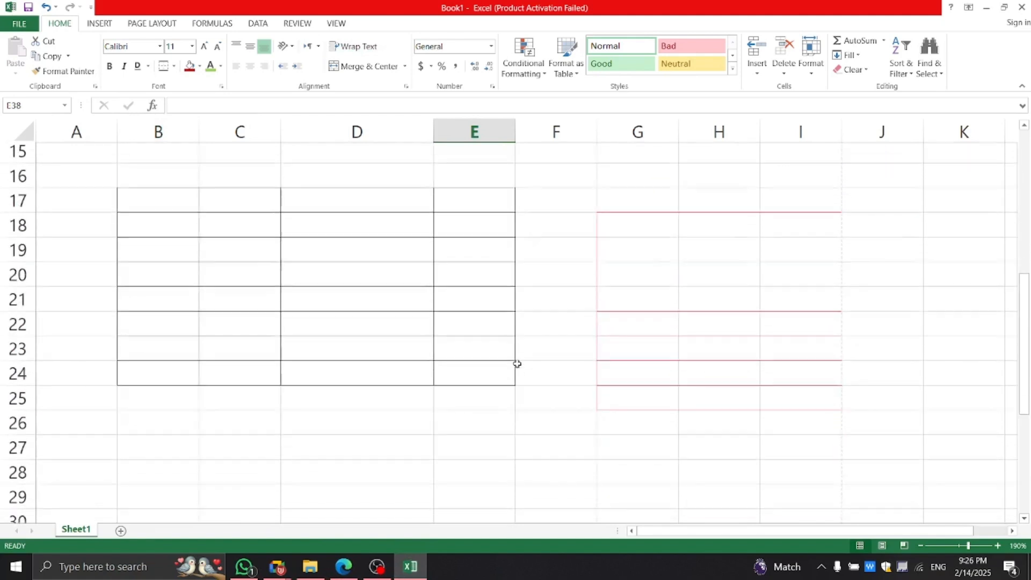
{"action": "scroll", "coordinate": [398, 256], "scroll_direction": "up", "scroll_amount": 5}
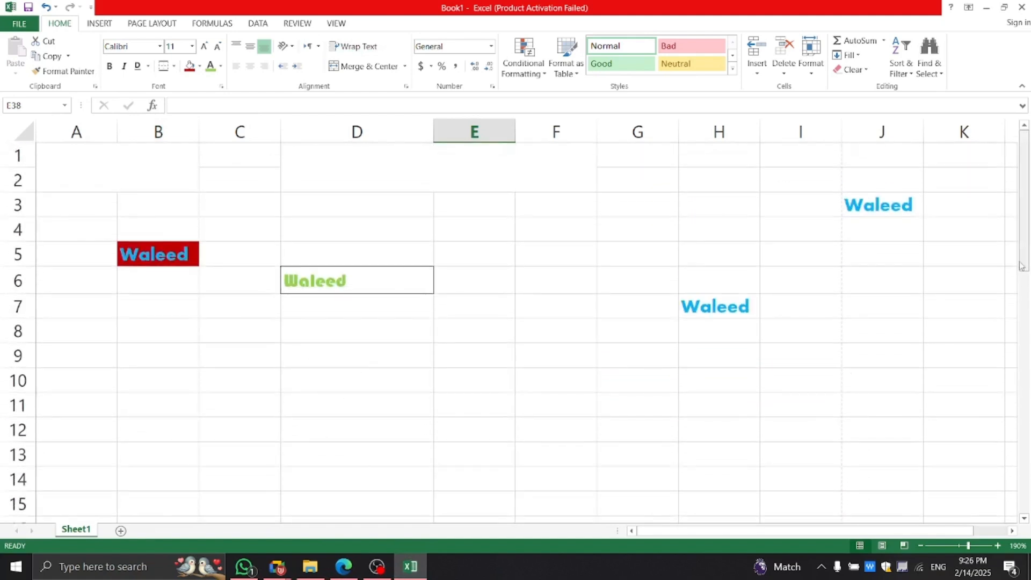
{"action": "left_click_drag", "start_coordinate": [1024, 266], "coordinate": [1024, 279]}
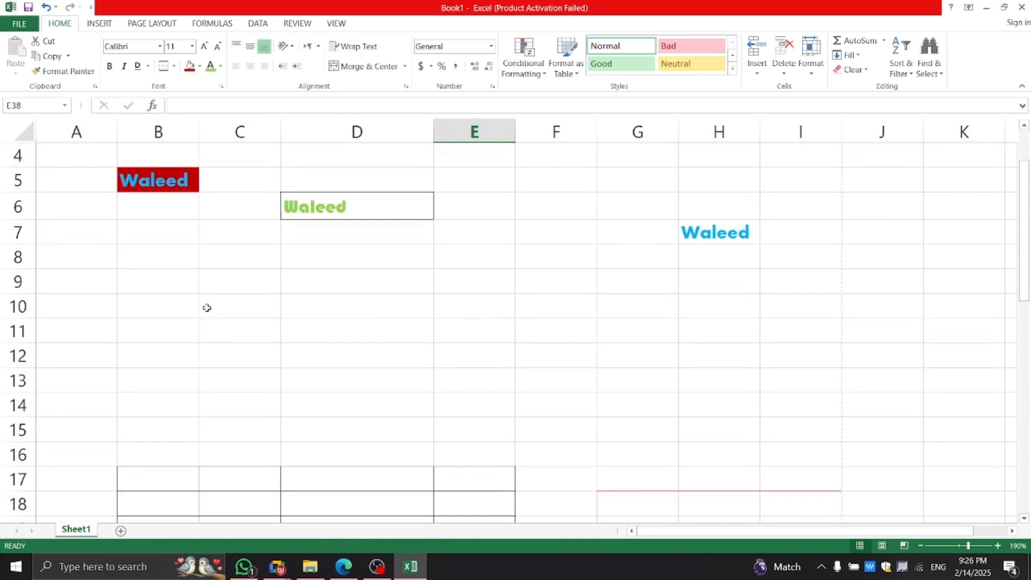
{"action": "left_click_drag", "start_coordinate": [158, 306], "coordinate": [207, 307]}
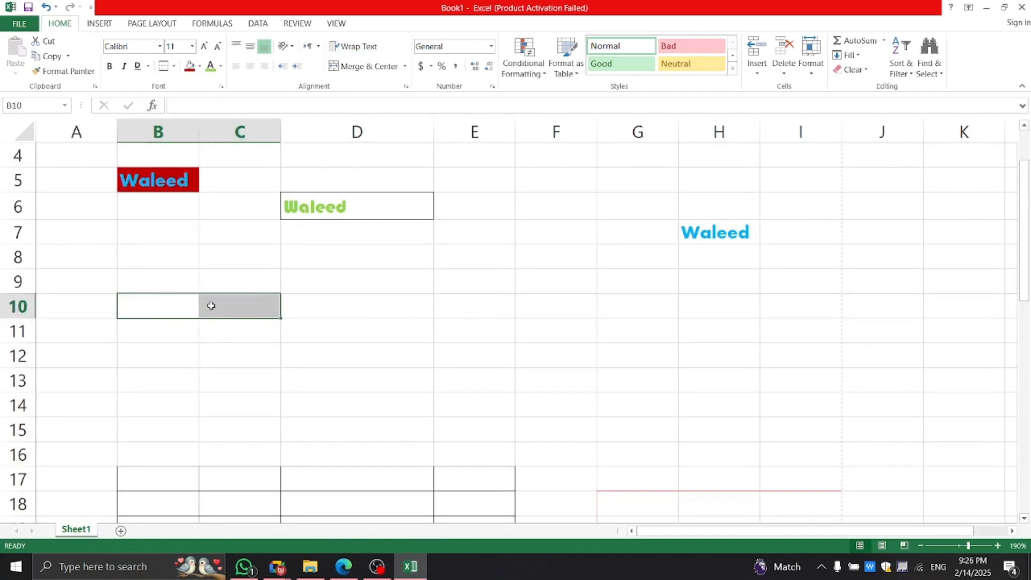
{"action": "left_click", "coordinate": [372, 67]}
{"action": "left_click", "coordinate": [362, 331]}
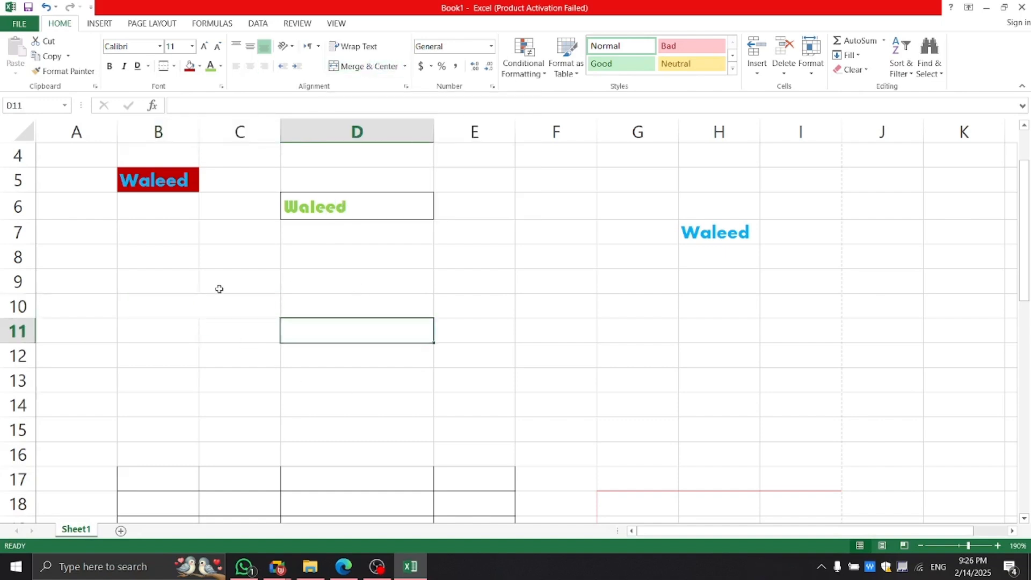
Shrink row 38 to a height of 19.20 points.
{"action": "left_click", "coordinate": [219, 307]}
{"action": "scroll", "coordinate": [219, 308], "scroll_direction": "down", "scroll_amount": 5}
{"action": "scroll", "coordinate": [219, 307], "scroll_direction": "down", "scroll_amount": 6}
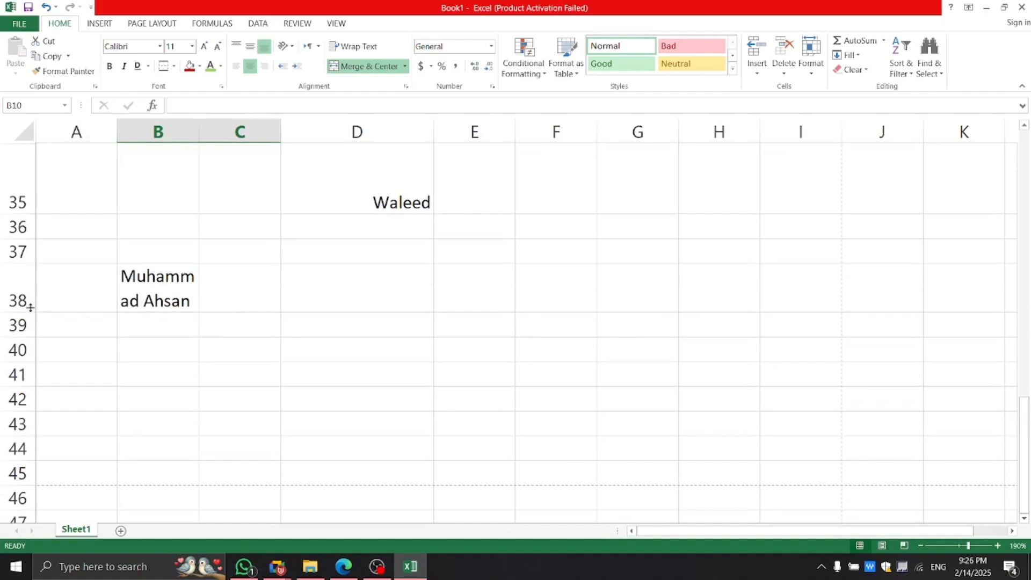
{"action": "left_click_drag", "start_coordinate": [31, 307], "coordinate": [29, 292]}
Turn off wrapping for the name and merge and center it across B38:C38.
{"action": "left_click", "coordinate": [183, 280]}
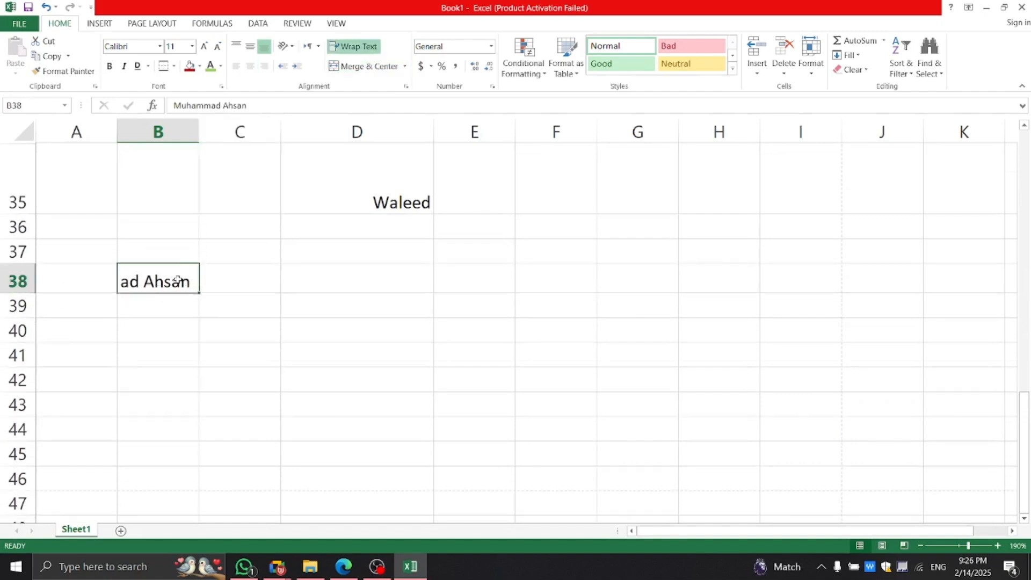
{"action": "left_click", "coordinate": [348, 47]}
{"action": "left_click", "coordinate": [230, 346]}
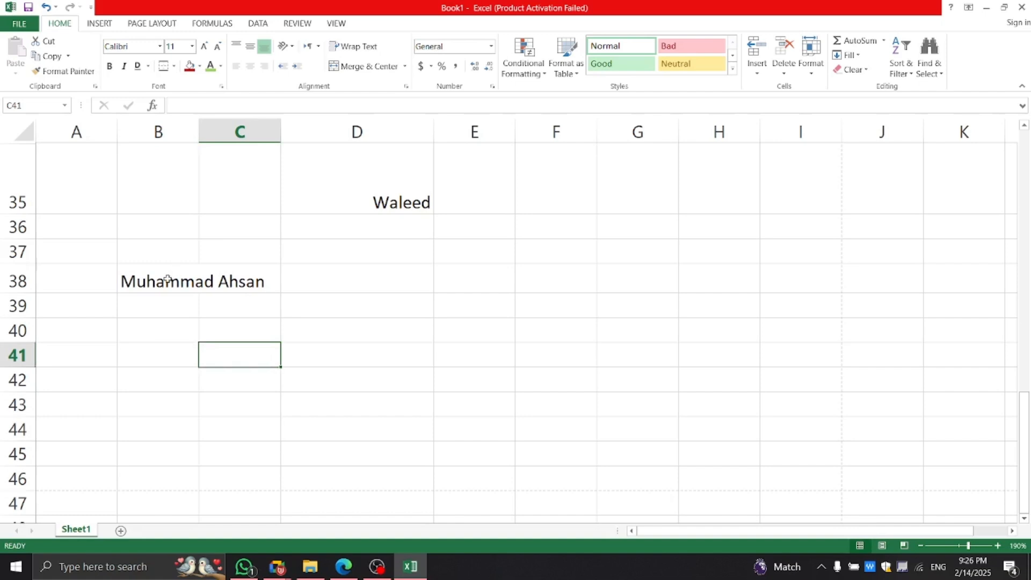
{"action": "left_click_drag", "start_coordinate": [167, 278], "coordinate": [225, 276]}
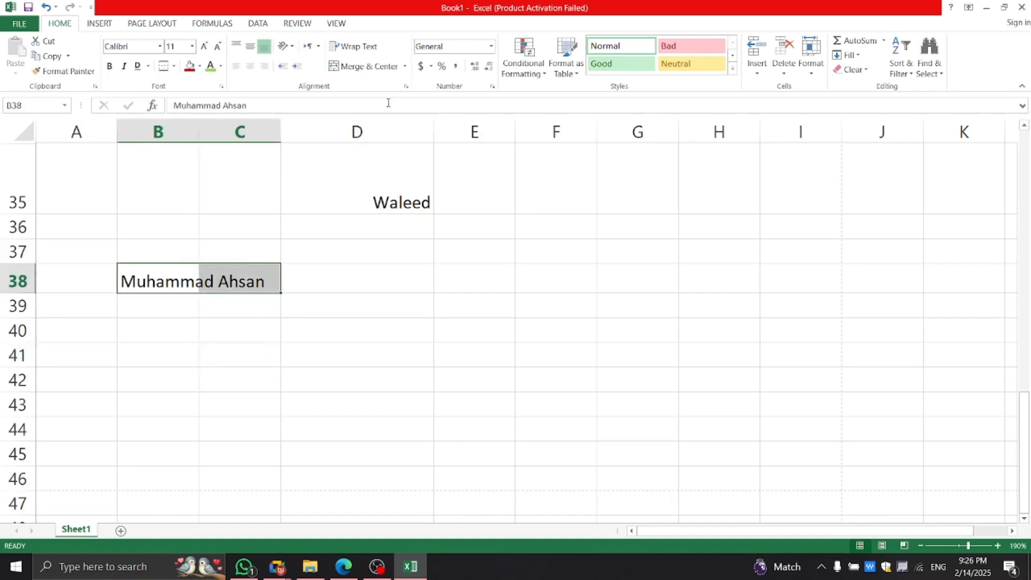
{"action": "left_click", "coordinate": [369, 68]}
{"action": "left_click", "coordinate": [229, 352]}
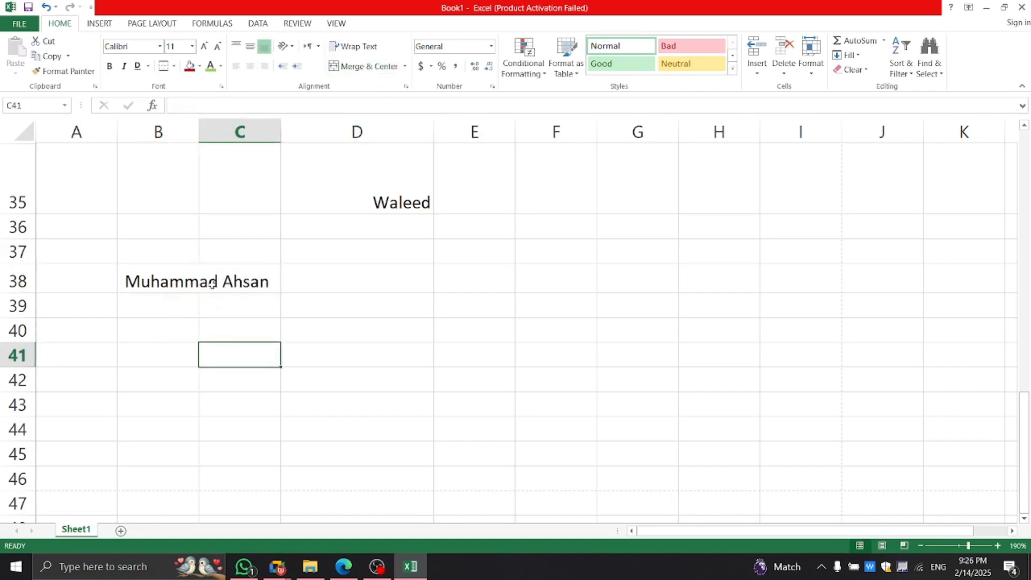
{"action": "left_click", "coordinate": [196, 276]}
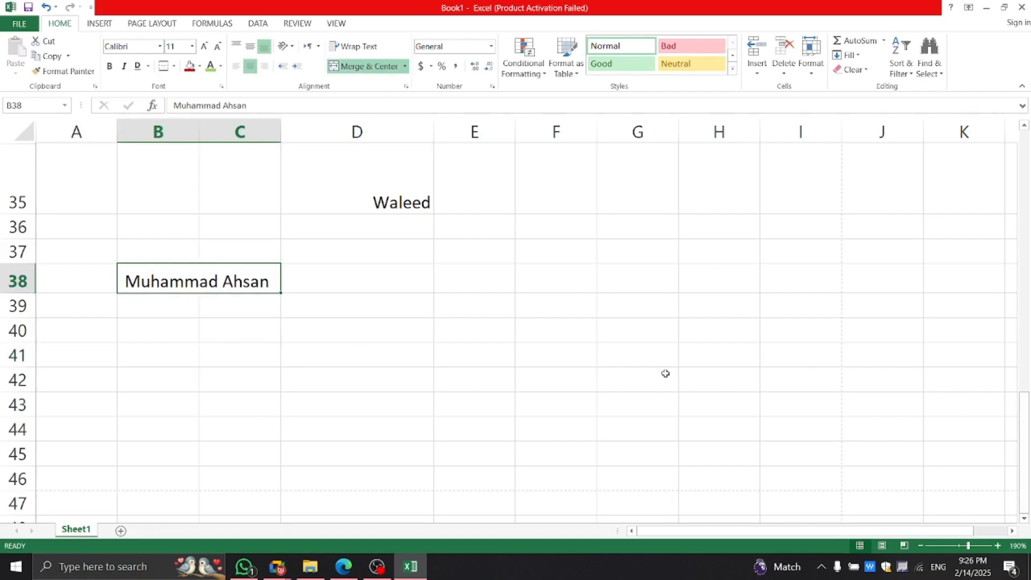
Increase the merged name's font size to 16.
{"action": "scroll", "coordinate": [666, 374], "scroll_direction": "up", "scroll_amount": 11}
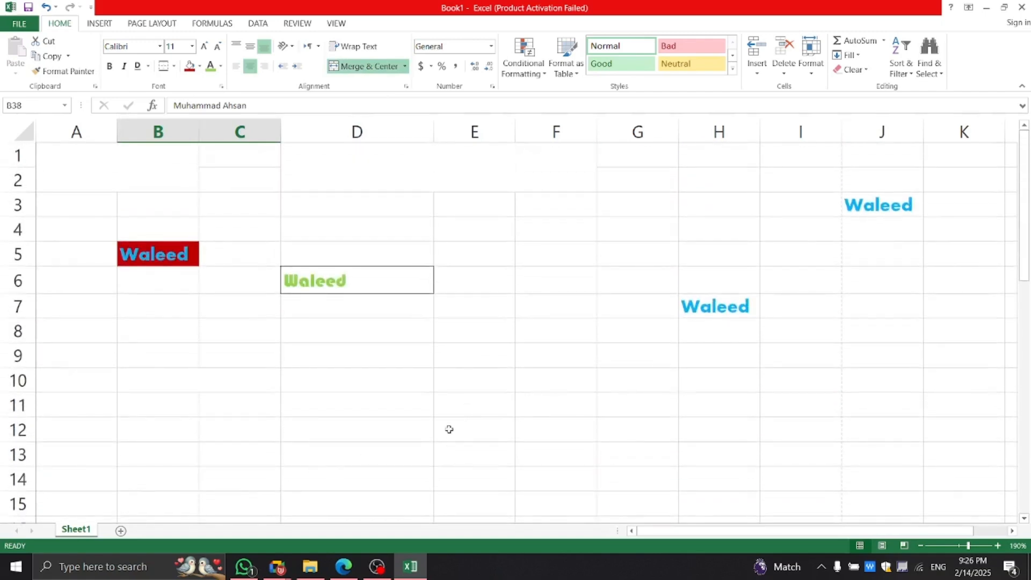
{"action": "scroll", "coordinate": [436, 342], "scroll_direction": "down", "scroll_amount": 10}
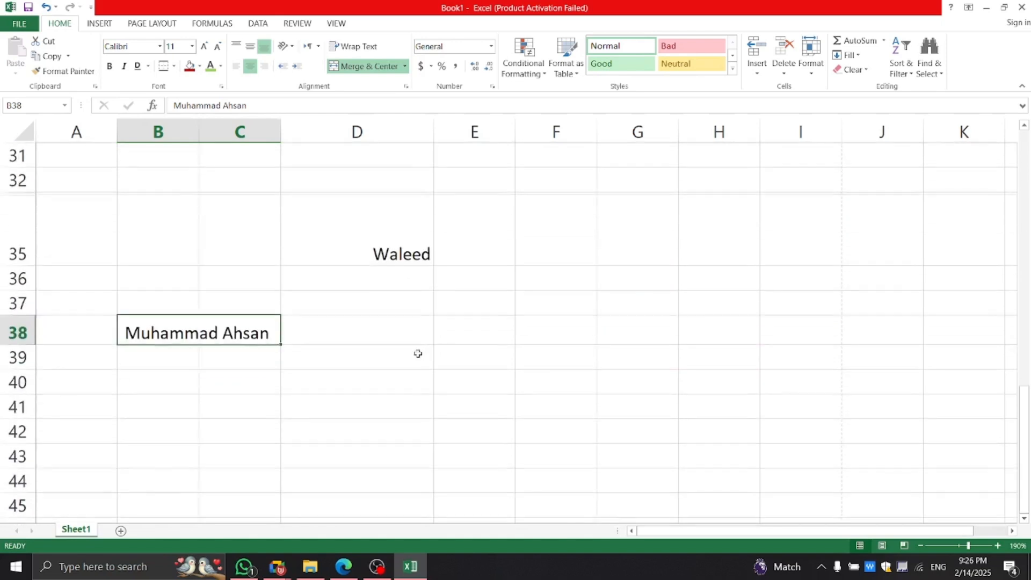
{"action": "left_click", "coordinate": [205, 47]}
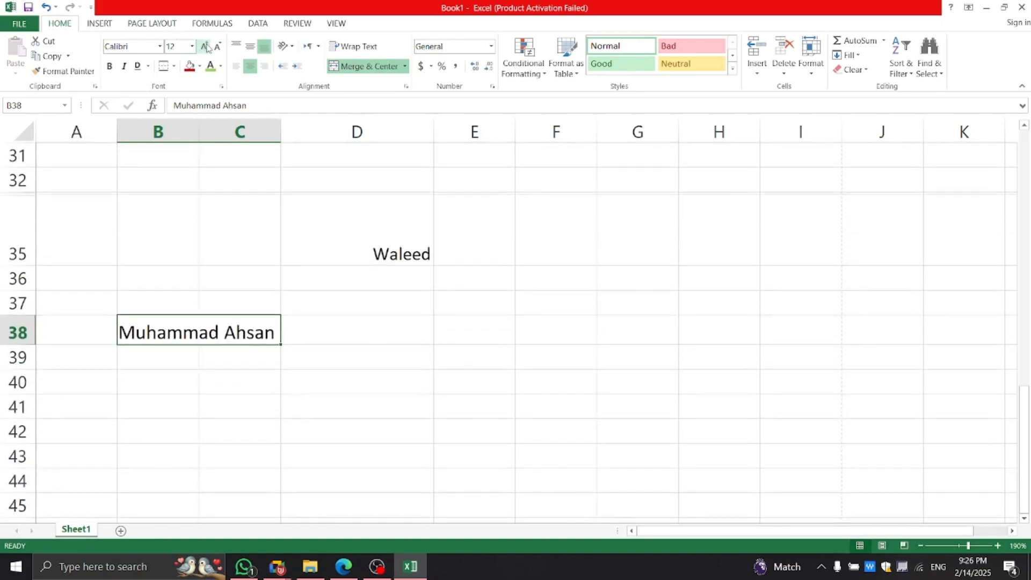
{"action": "left_click", "coordinate": [205, 47]}
{"action": "left_click", "coordinate": [205, 47]}
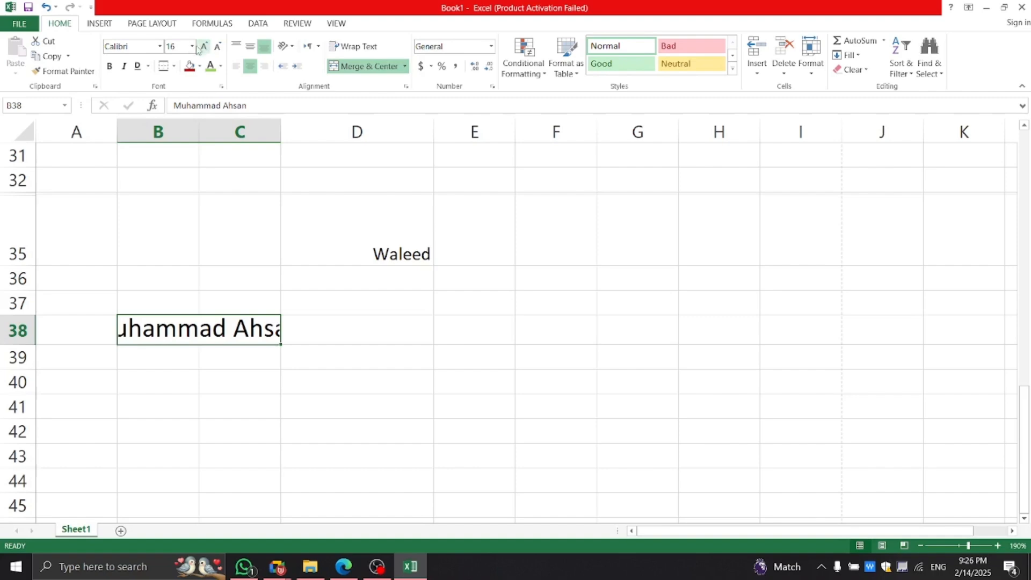
{"action": "left_click", "coordinate": [192, 46]}
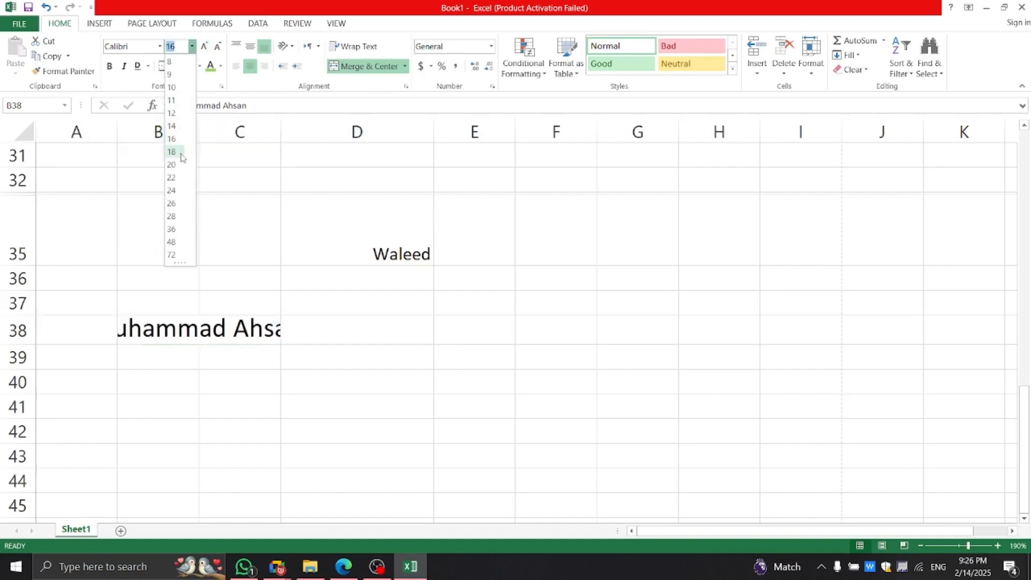